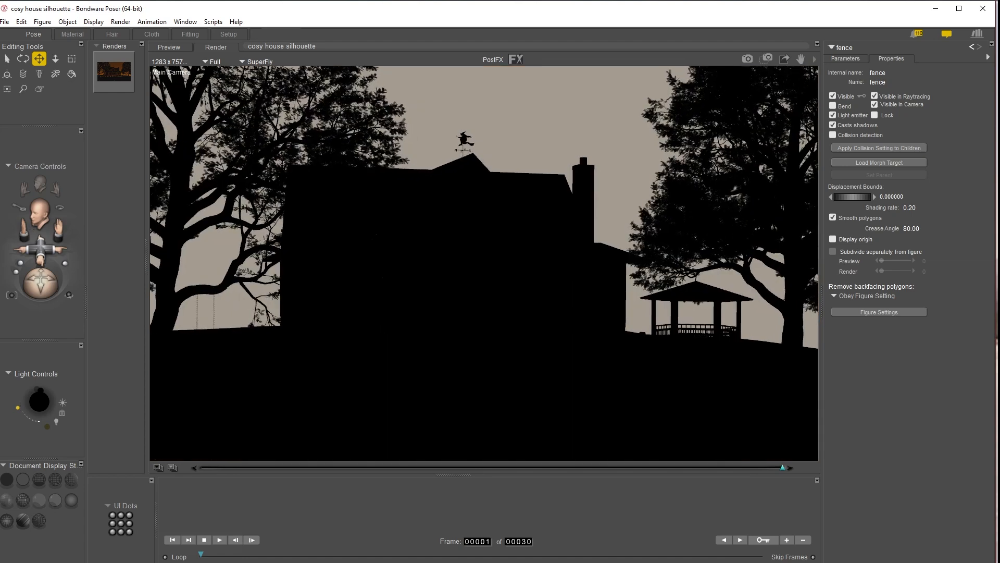
Step: Render the house scene from the main camera
{"action": "left_click_drag", "start_coordinate": [41, 250], "coordinate": [900, 5]}
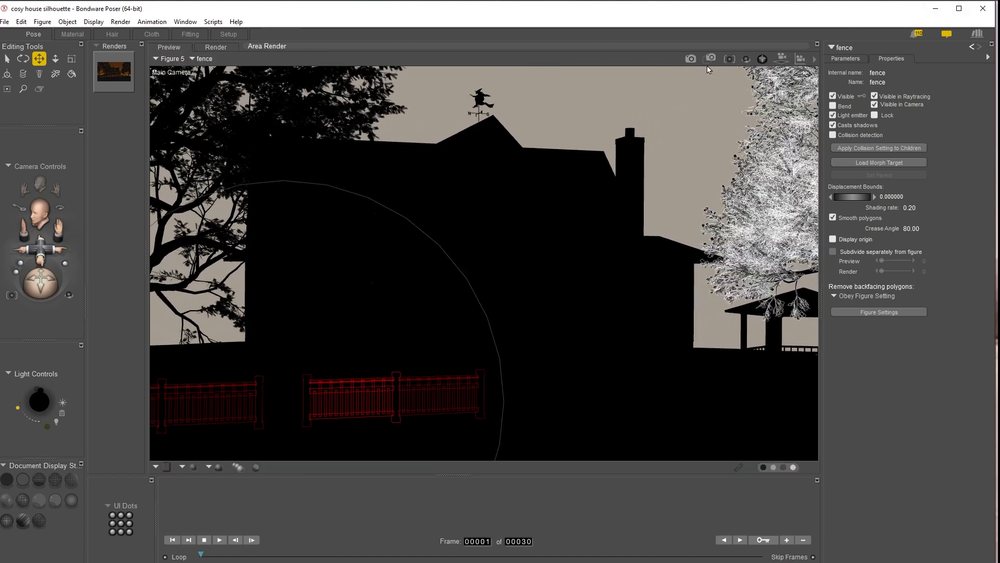
{"action": "left_click", "coordinate": [691, 59]}
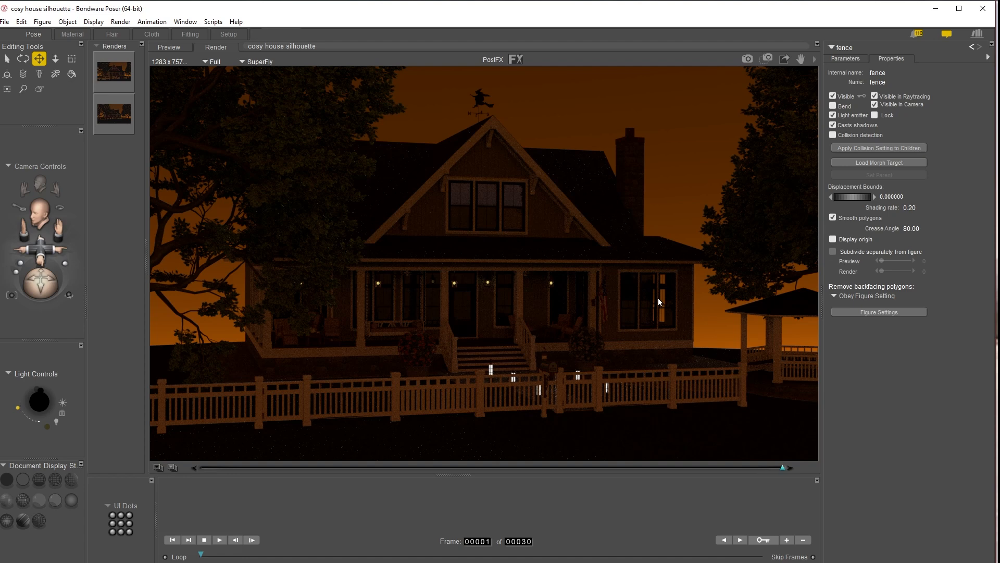
Step: Create a new point light and switch the document display style to wireframe
{"action": "left_click", "coordinate": [62, 404]}
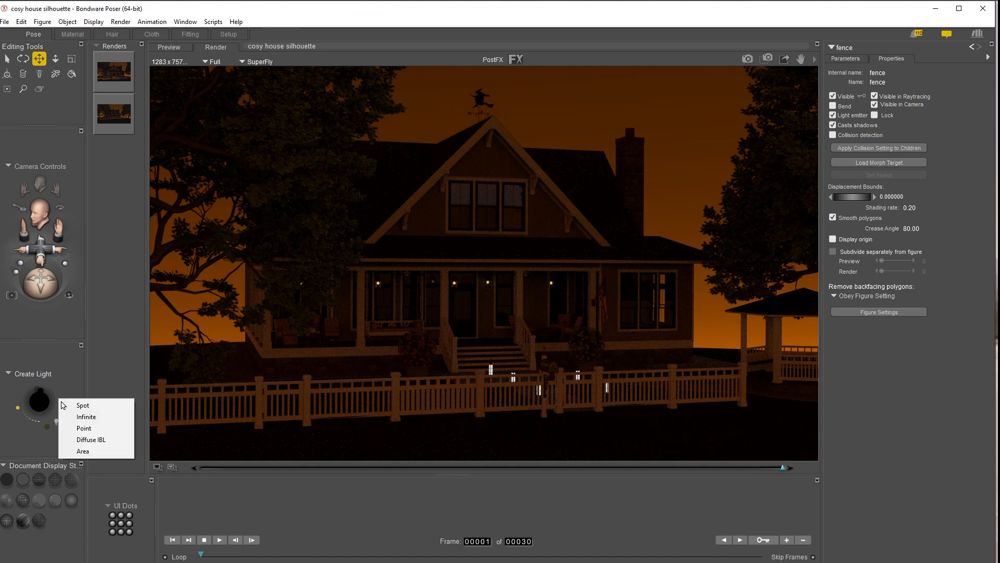
{"action": "left_click", "coordinate": [97, 430]}
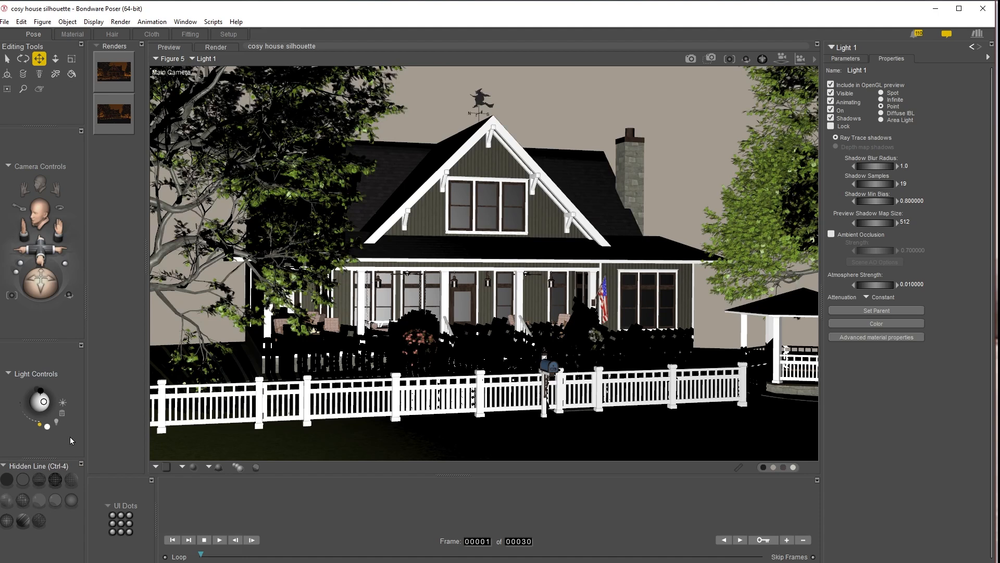
{"action": "left_click", "coordinate": [39, 479]}
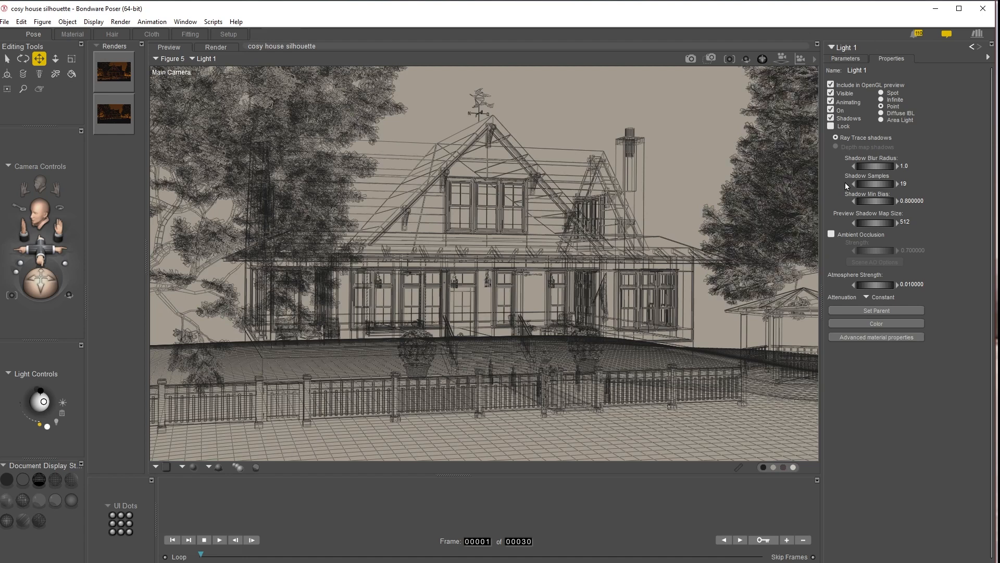
Step: Rename the new light to "dining point"
{"action": "left_click", "coordinate": [858, 69]}
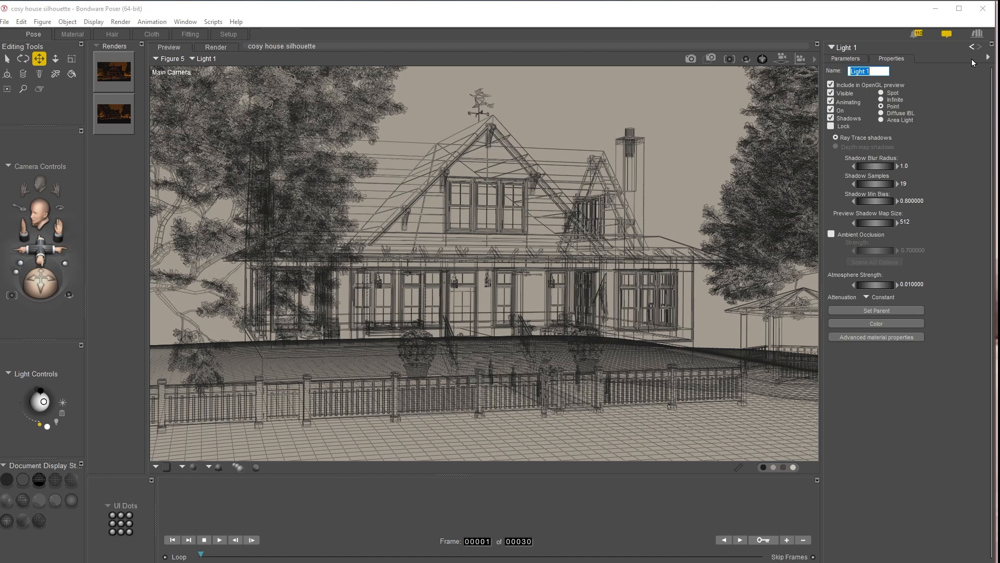
{"action": "type", "text": "dini"}
{"action": "key", "text": "Return"}
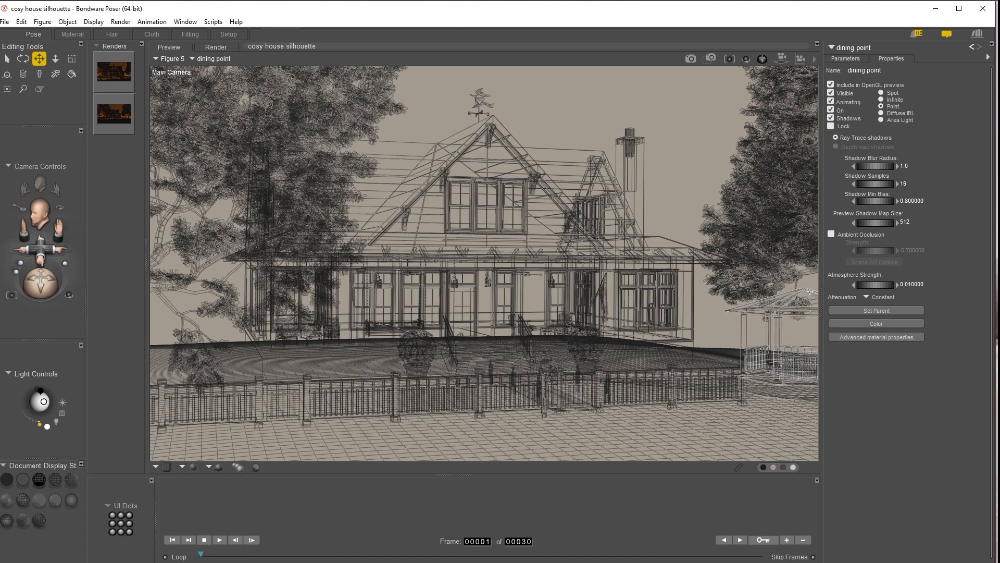
Step: Switch to the top camera and set the light's zTran to 0
{"action": "key", "text": "ctrl+t"}
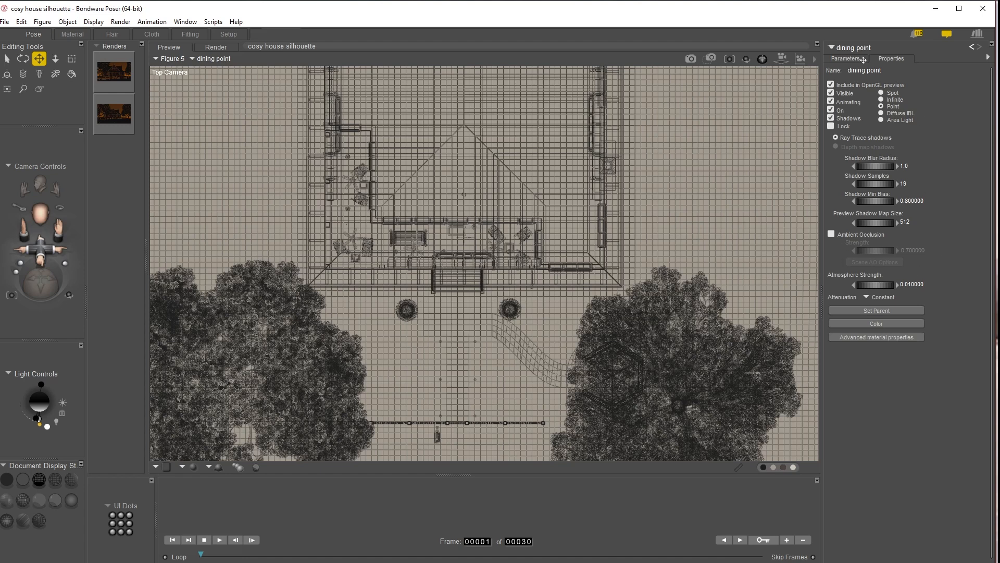
{"action": "left_click", "coordinate": [845, 59]}
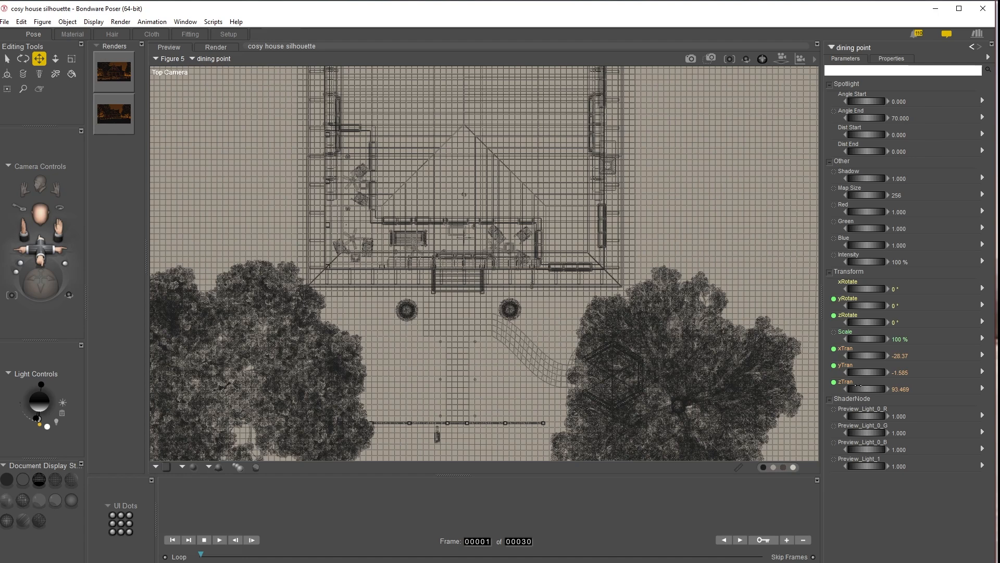
{"action": "left_click_drag", "start_coordinate": [865, 394], "coordinate": [866, 394]}
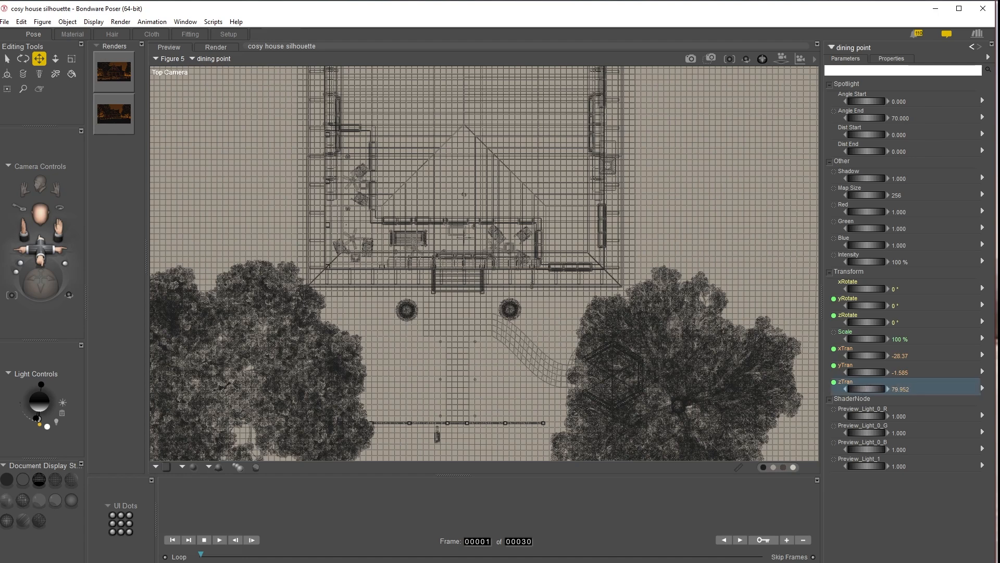
{"action": "left_click", "coordinate": [901, 389]}
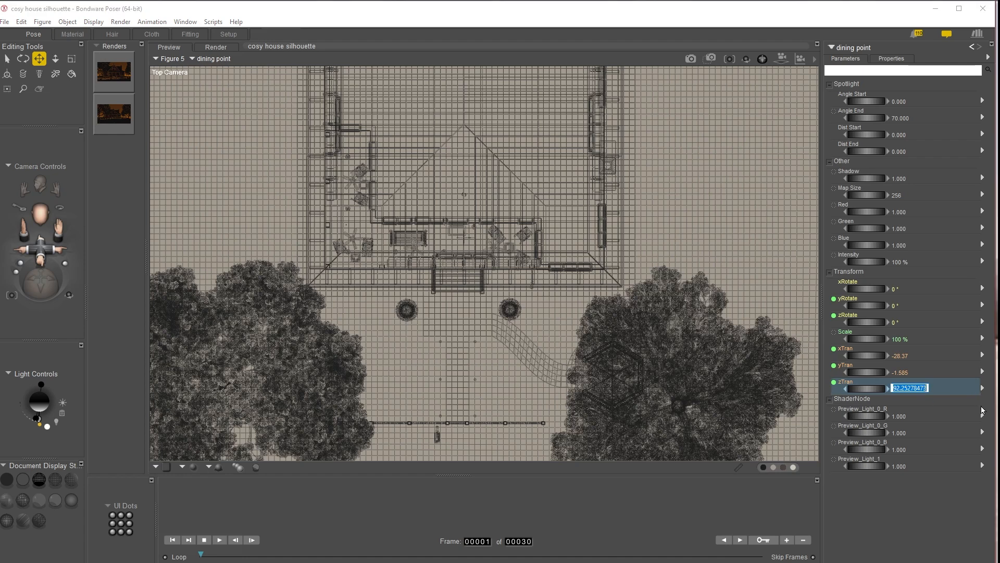
{"action": "type", "text": "0"}
{"action": "key", "text": "Return"}
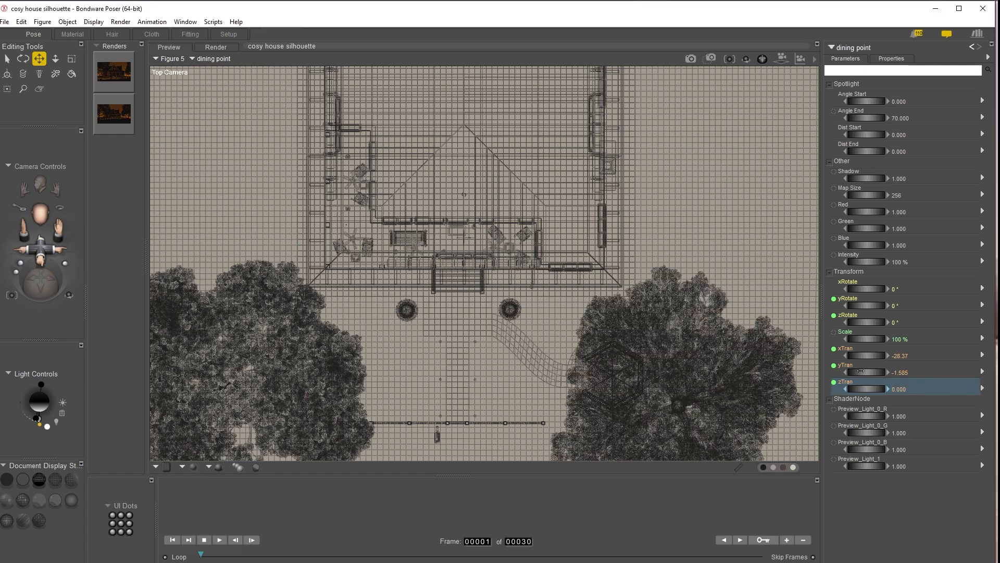
Step: Adjust the light's yTran to about 12.4 and its zTran to about 10.6
{"action": "left_click_drag", "start_coordinate": [860, 372], "coordinate": [863, 372]}
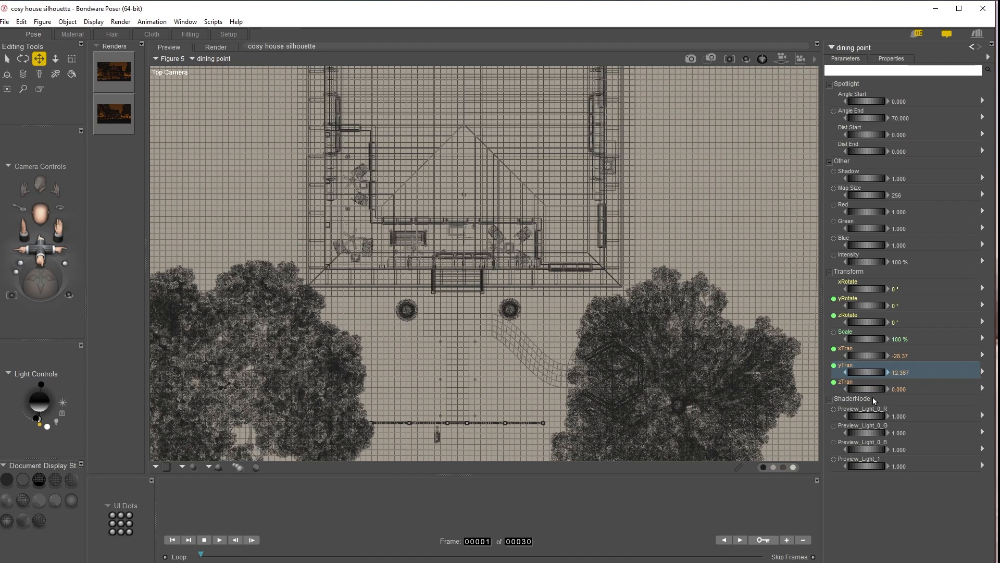
{"action": "left_click_drag", "start_coordinate": [865, 389], "coordinate": [873, 388]}
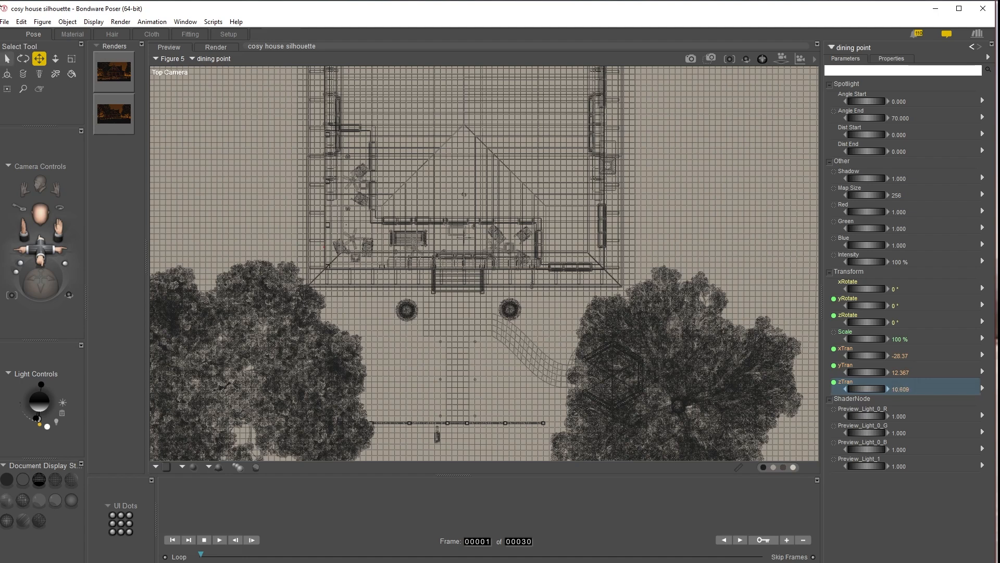
Step: Set the light's object display style to Flat Shaded
{"action": "left_click", "coordinate": [91, 22]}
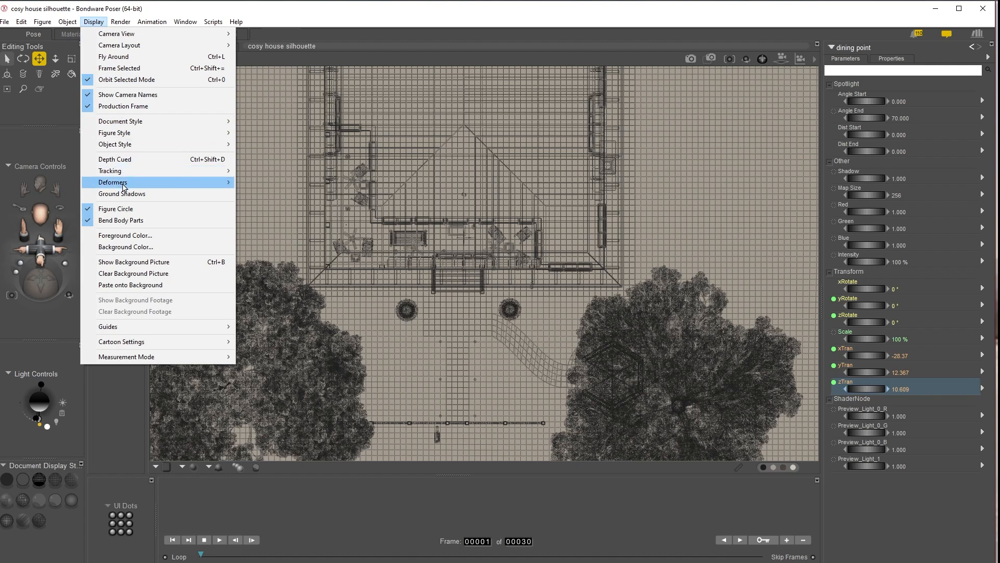
{"action": "mouse_move", "coordinate": [122, 146]}
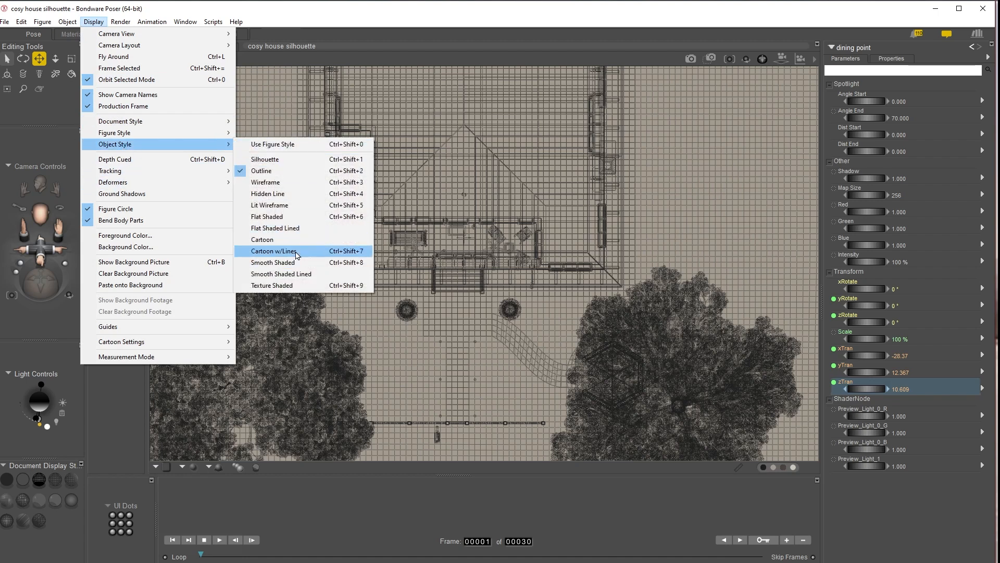
{"action": "left_click", "coordinate": [285, 216]}
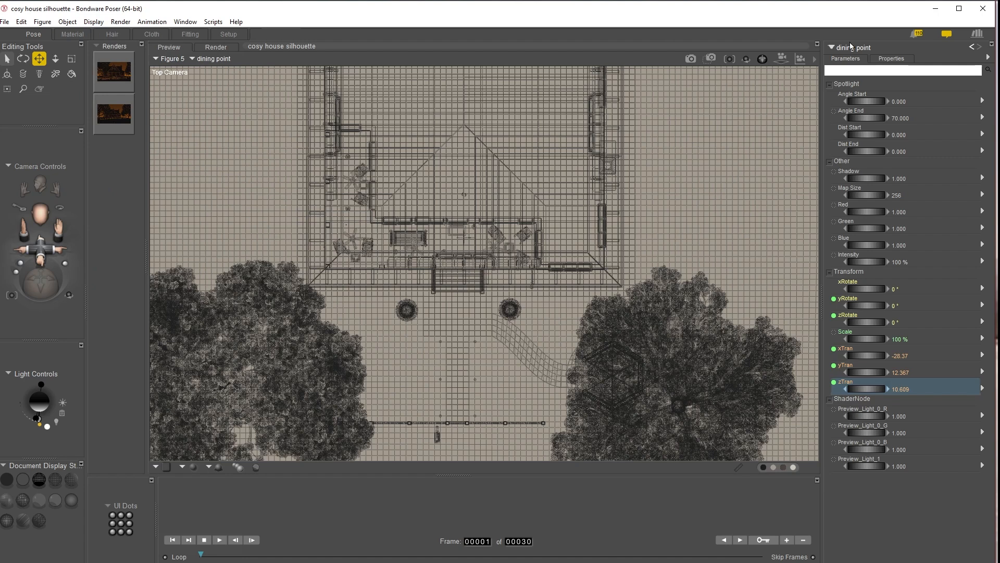
Step: Frame the selected light and set its Scale to 500%
{"action": "left_click", "coordinate": [730, 59]}
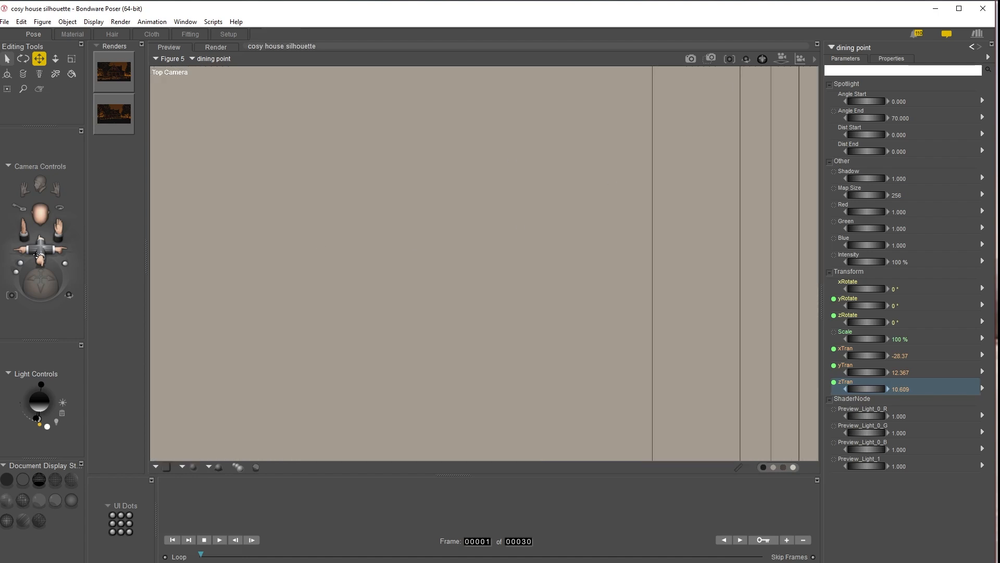
{"action": "left_click_drag", "start_coordinate": [37, 254], "coordinate": [37, 383]}
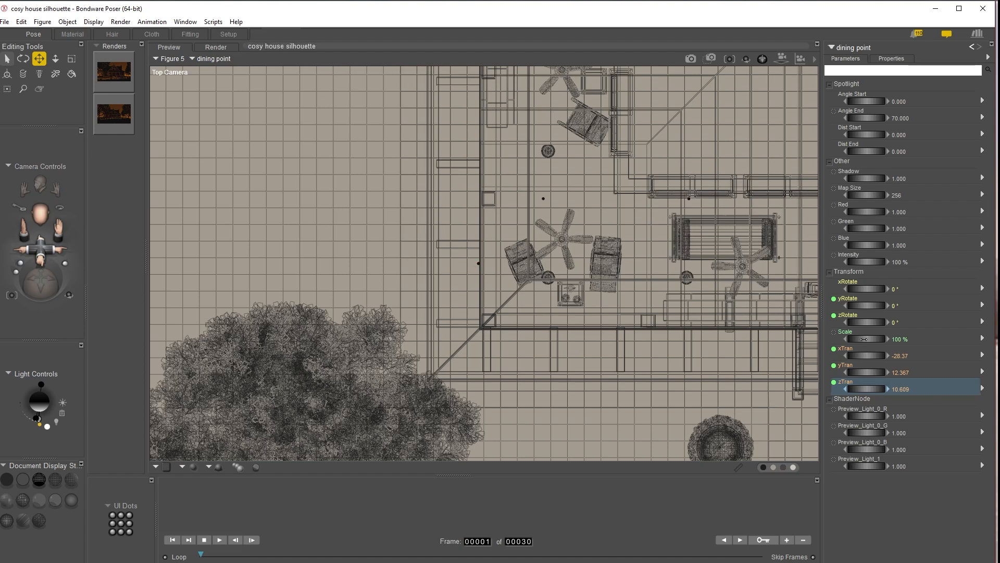
{"action": "left_click", "coordinate": [900, 339]}
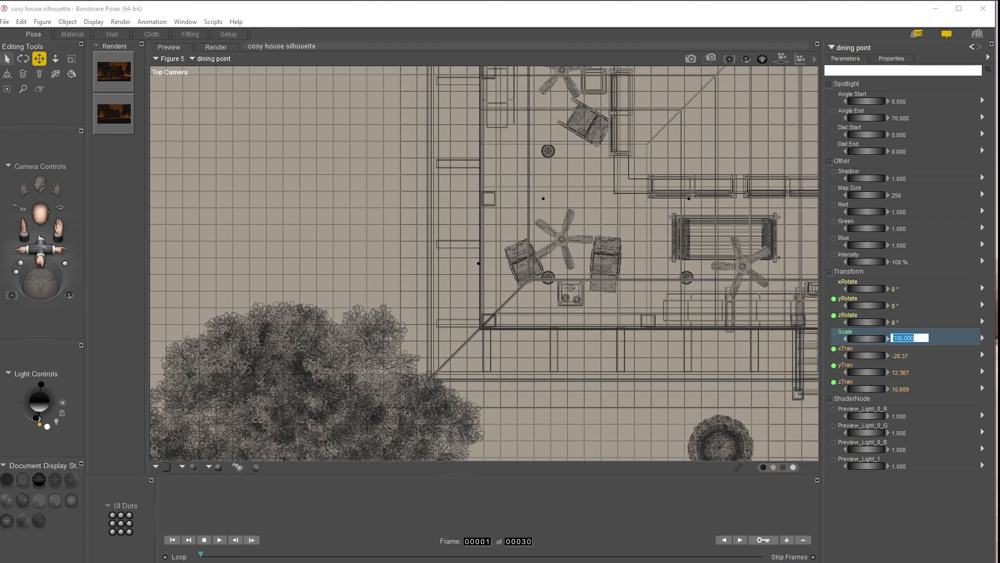
{"action": "type", "text": "500"}
{"action": "key", "text": "Return"}
Step: Move the light across the porch to the house's right window, xTran about 21.3
{"action": "left_click_drag", "start_coordinate": [45, 248], "coordinate": [60, 295]}
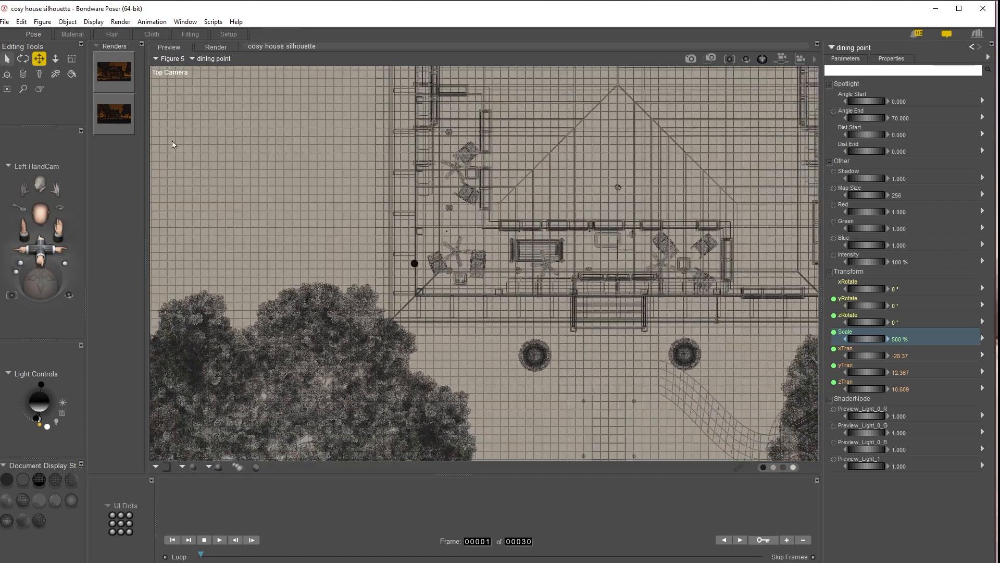
{"action": "left_click_drag", "start_coordinate": [45, 246], "coordinate": [57, 255]}
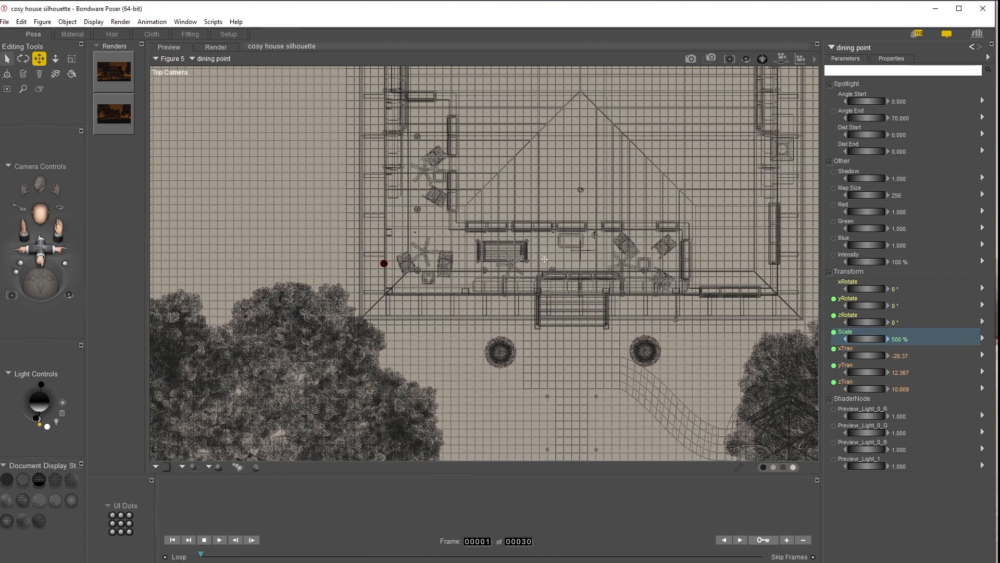
{"action": "mouse_move", "coordinate": [384, 263]}
{"action": "left_mouse_down"}
{"action": "mouse_move", "coordinate": [786, 263]}
{"action": "mouse_move", "coordinate": [707, 263]}
{"action": "mouse_move", "coordinate": [729, 263]}
{"action": "left_mouse_up"}
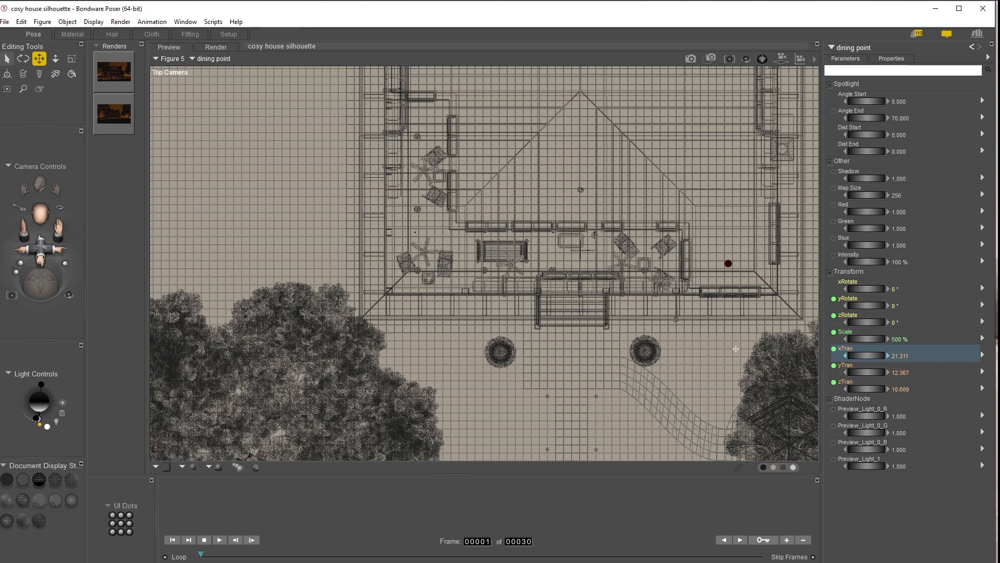
Step: Switch to the front camera and lower the light to a yTran of about 5.5
{"action": "key", "text": "ctrl+f"}
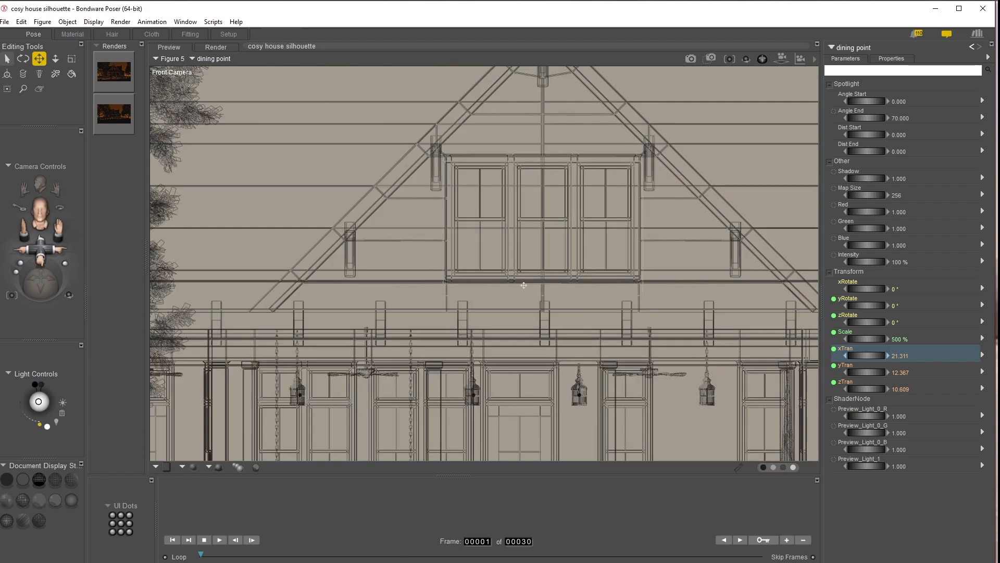
{"action": "left_click_drag", "start_coordinate": [59, 229], "coordinate": [14, 165]}
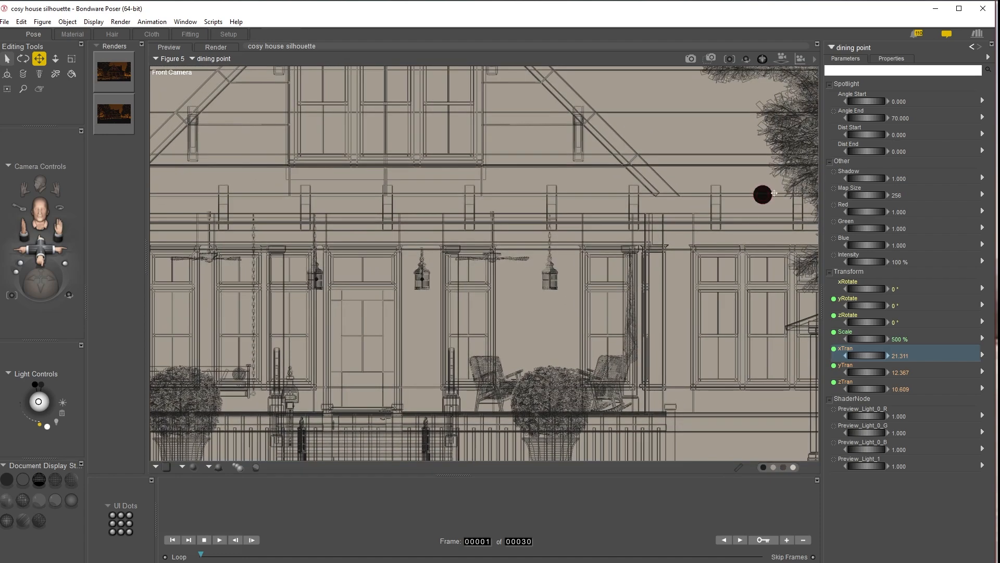
{"action": "left_click_drag", "start_coordinate": [41, 248], "coordinate": [28, 233]}
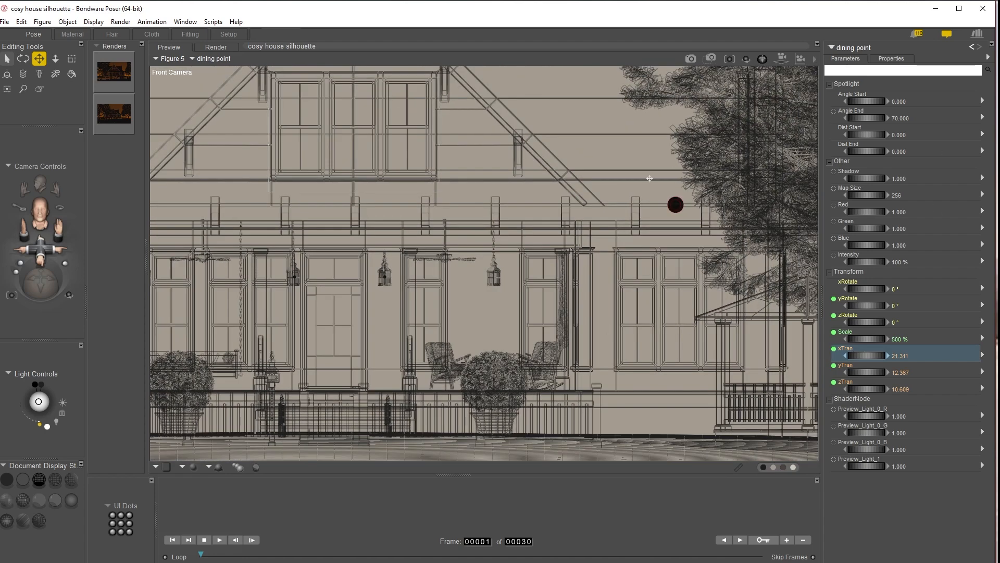
{"action": "mouse_move", "coordinate": [874, 372]}
{"action": "left_mouse_down"}
{"action": "mouse_move", "coordinate": [843, 372]}
{"action": "mouse_move", "coordinate": [873, 372]}
{"action": "left_mouse_up"}
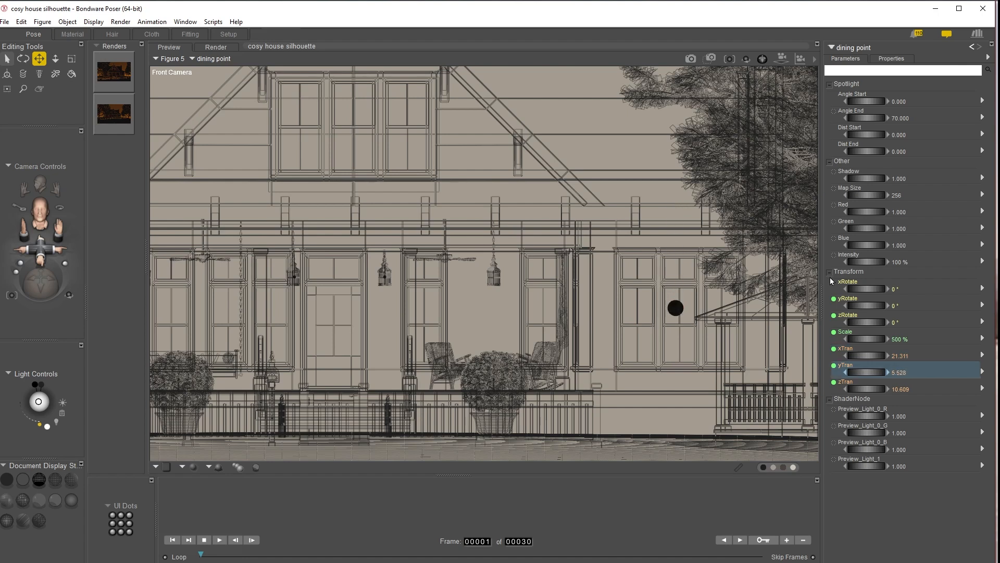
Step: Switch back to the main camera and render the scene
{"action": "key", "text": "ctrl+m"}
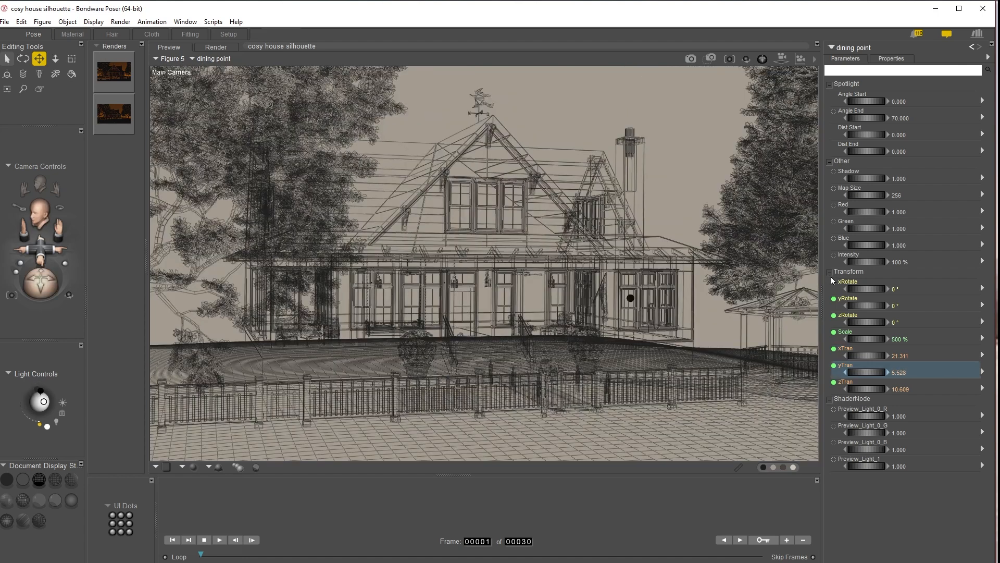
{"action": "left_click", "coordinate": [690, 59]}
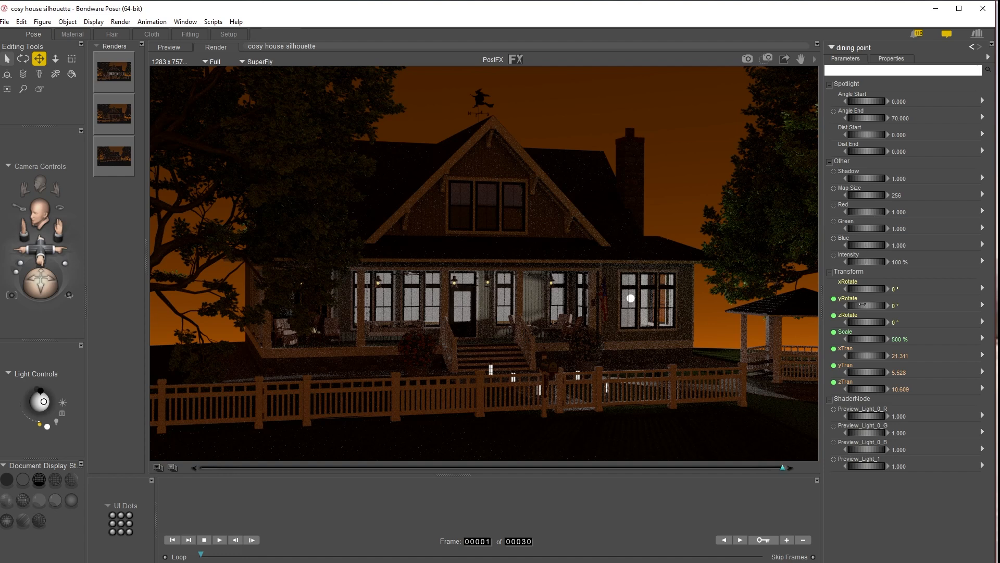
Step: Nudge the light's xTran to about 21.5 and raise its yTran to about 10.6
{"action": "left_click_drag", "start_coordinate": [866, 373], "coordinate": [864, 356]}
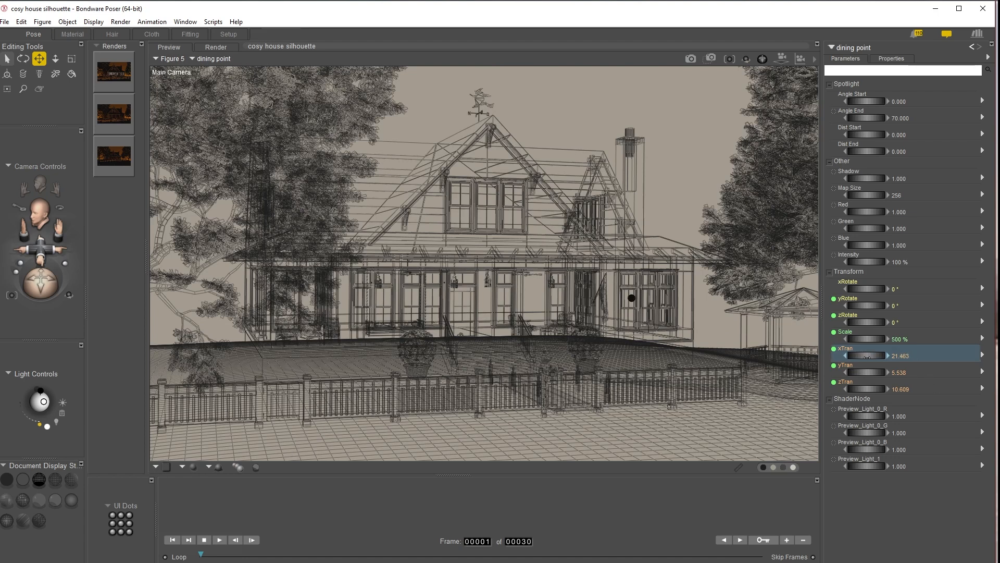
{"action": "left_click_drag", "start_coordinate": [866, 373], "coordinate": [909, 372]}
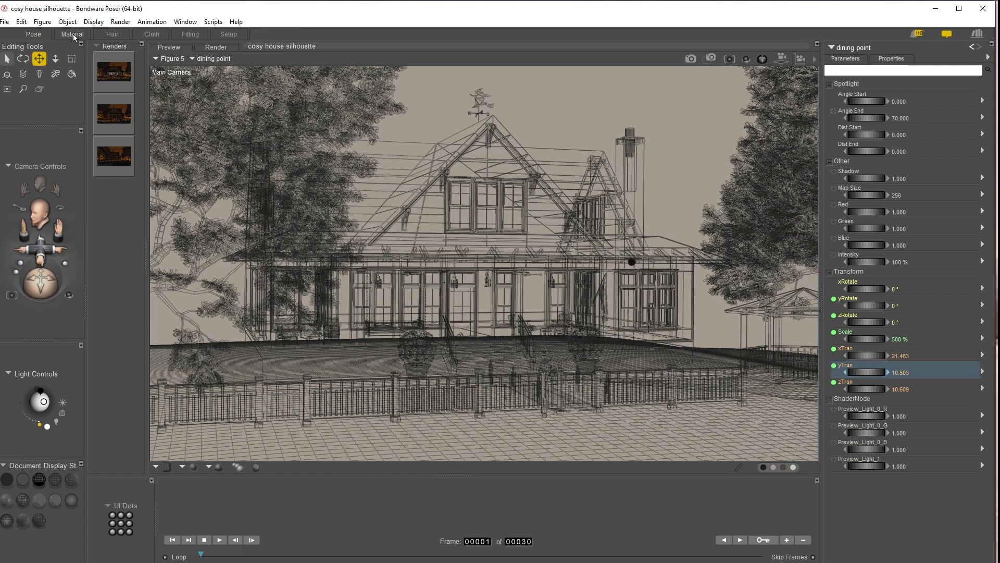
Step: Set the light's colour to a warm yellow-orange
{"action": "left_click", "coordinate": [48, 424]}
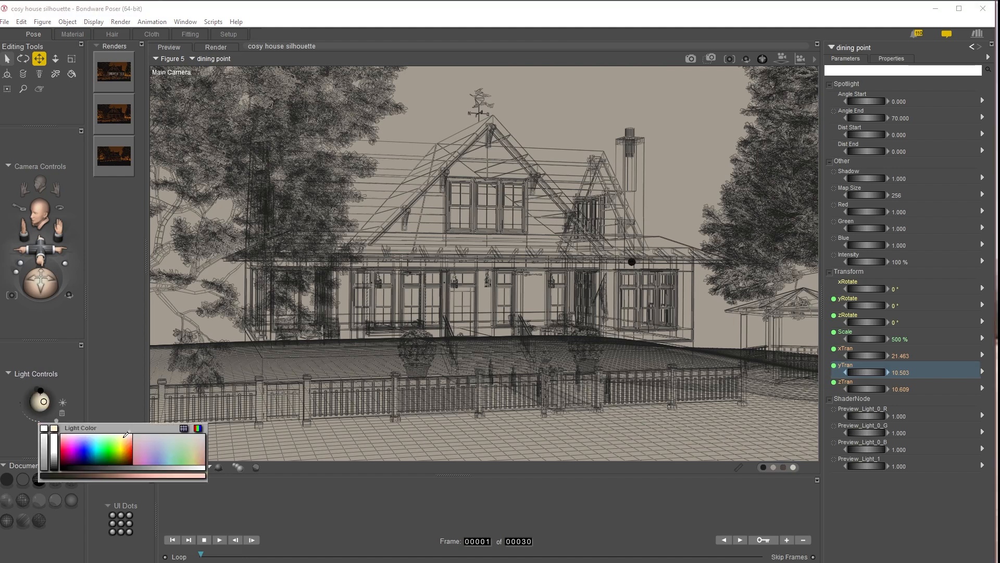
{"action": "left_click", "coordinate": [125, 434]}
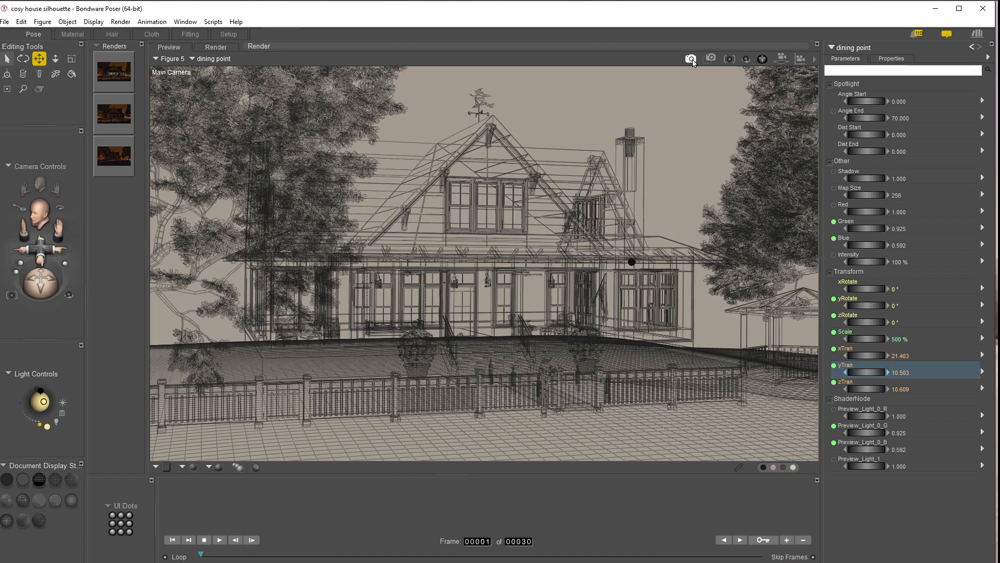
Step: Render the scene again and return to the preview
{"action": "left_click", "coordinate": [691, 59]}
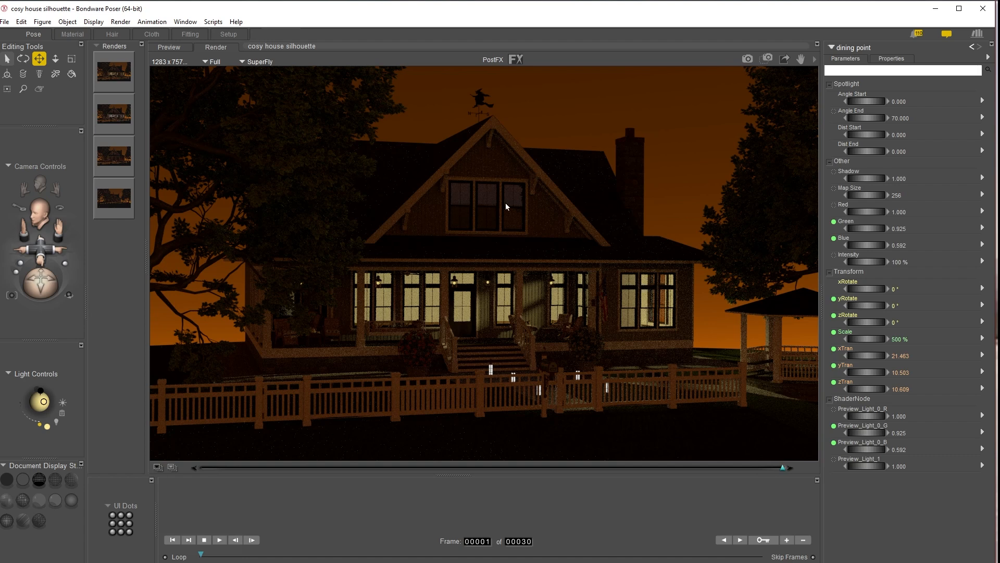
{"action": "left_click", "coordinate": [446, 242]}
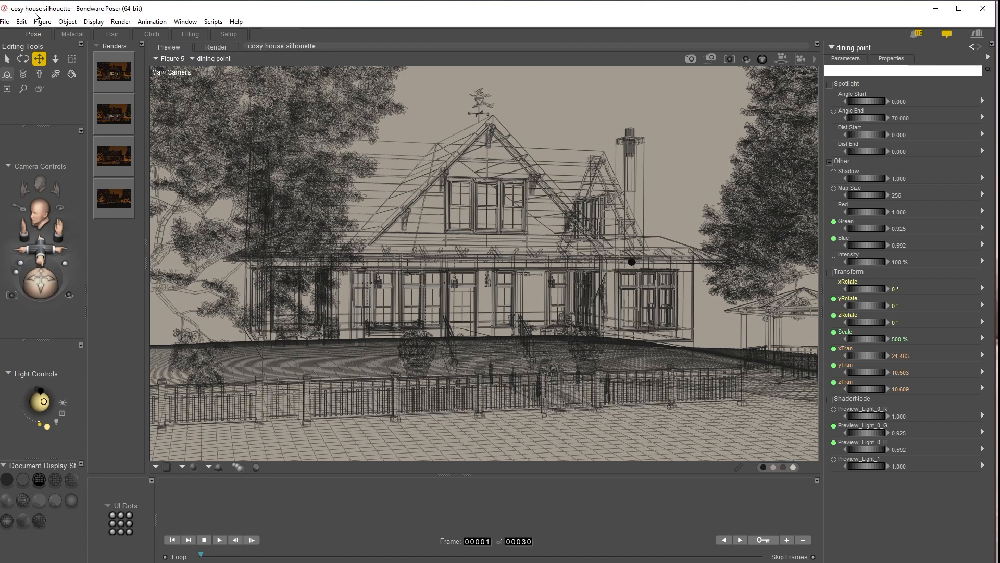
Step: Duplicate the dining point light and select the copy
{"action": "left_click", "coordinate": [23, 24]}
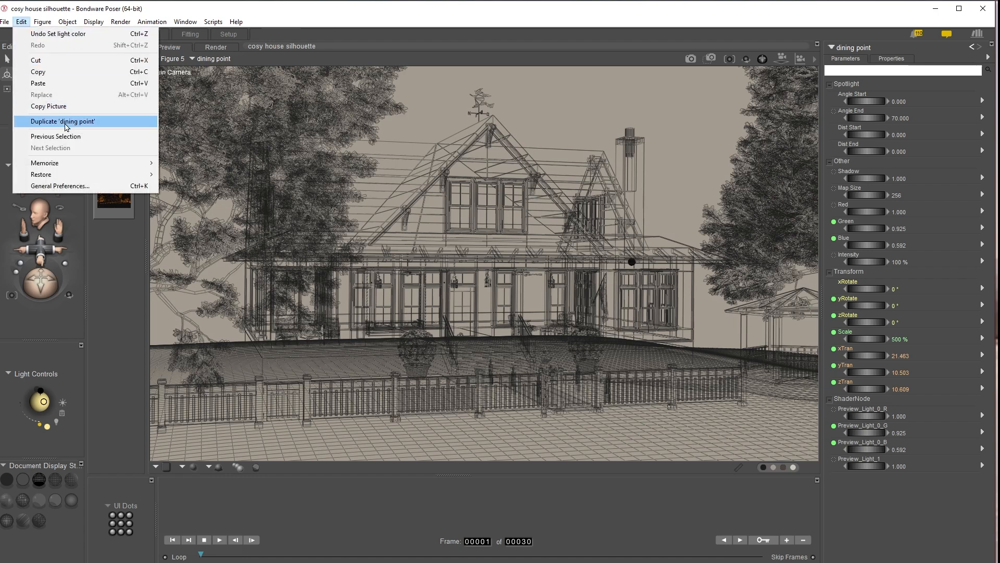
{"action": "left_click", "coordinate": [65, 124]}
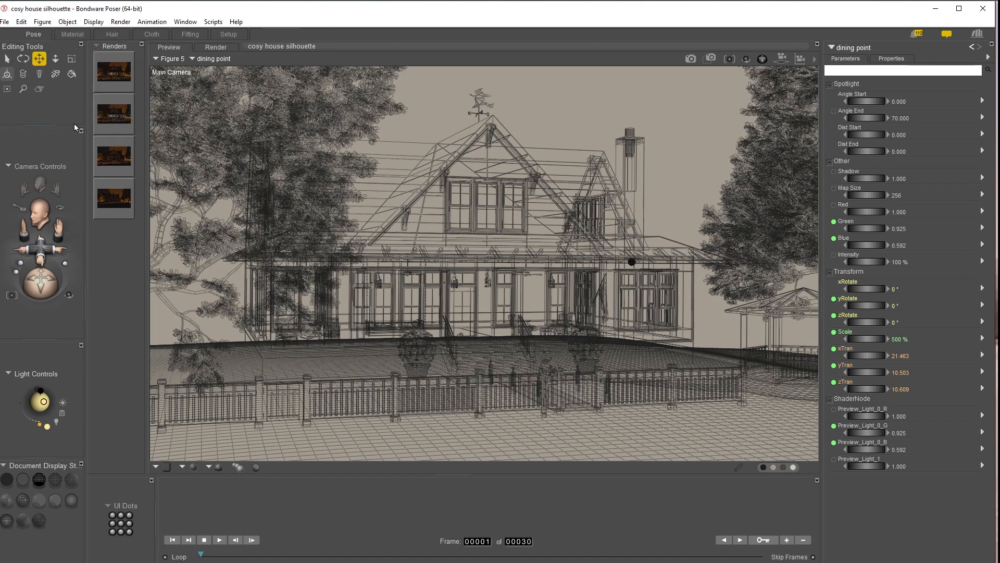
{"action": "left_click", "coordinate": [870, 49]}
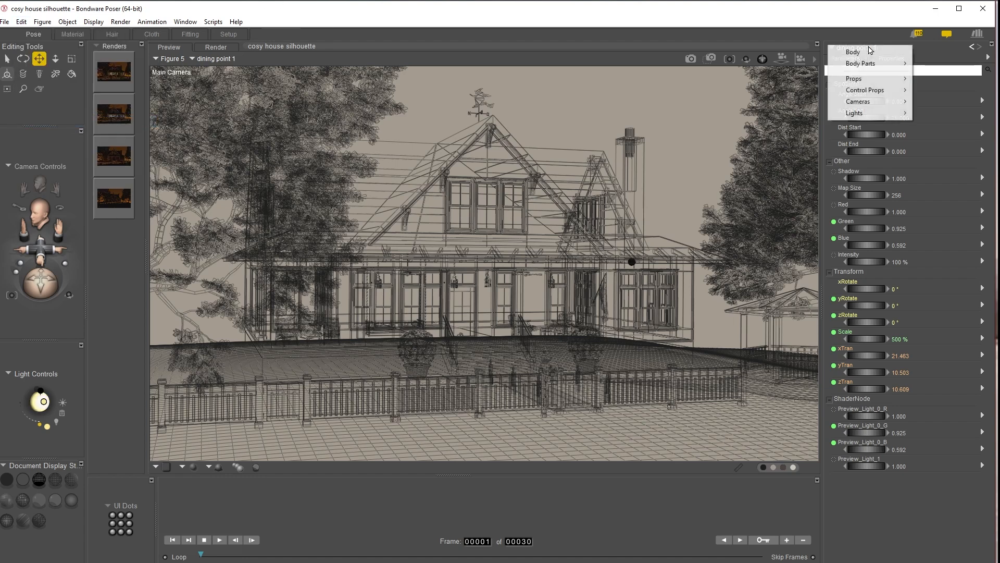
{"action": "left_click", "coordinate": [941, 49]}
{"action": "left_click", "coordinate": [892, 59]}
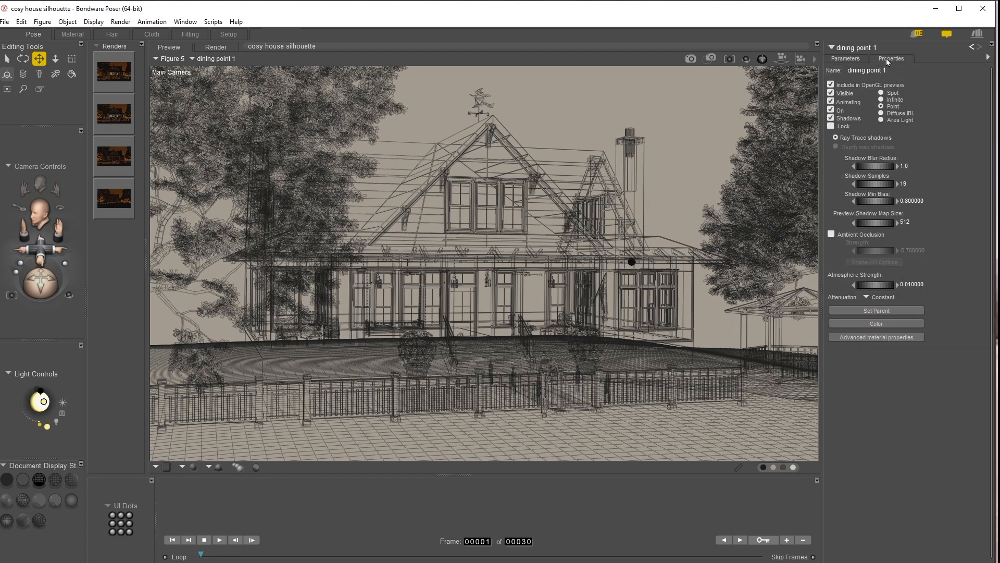
{"action": "left_click", "coordinate": [851, 59]}
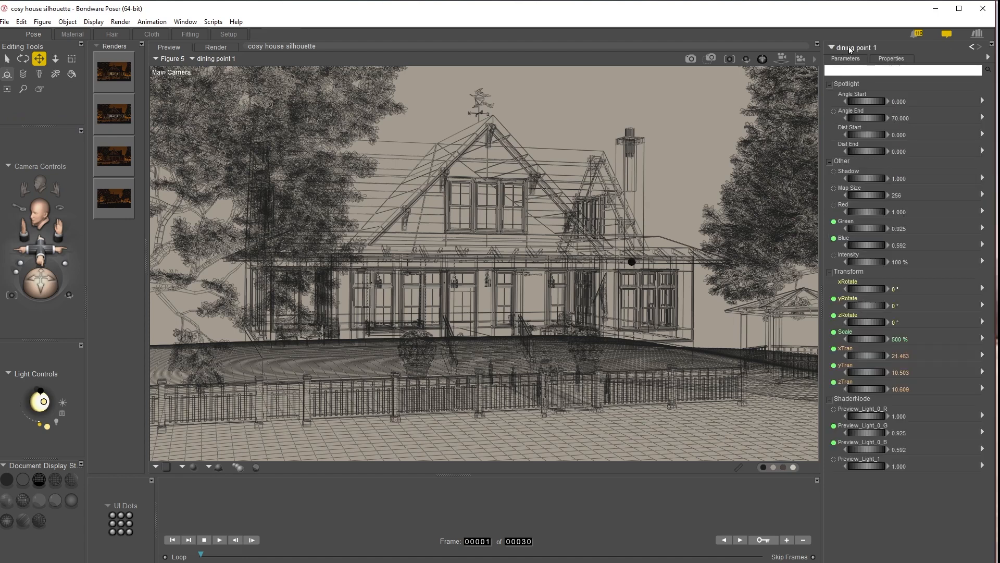
{"action": "left_click", "coordinate": [850, 49]}
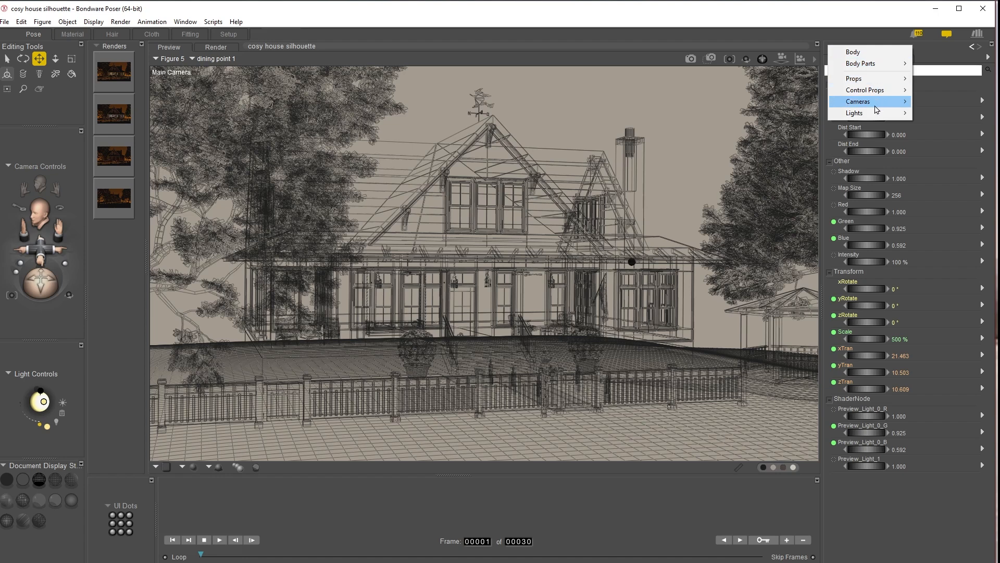
{"action": "mouse_move", "coordinate": [876, 115]}
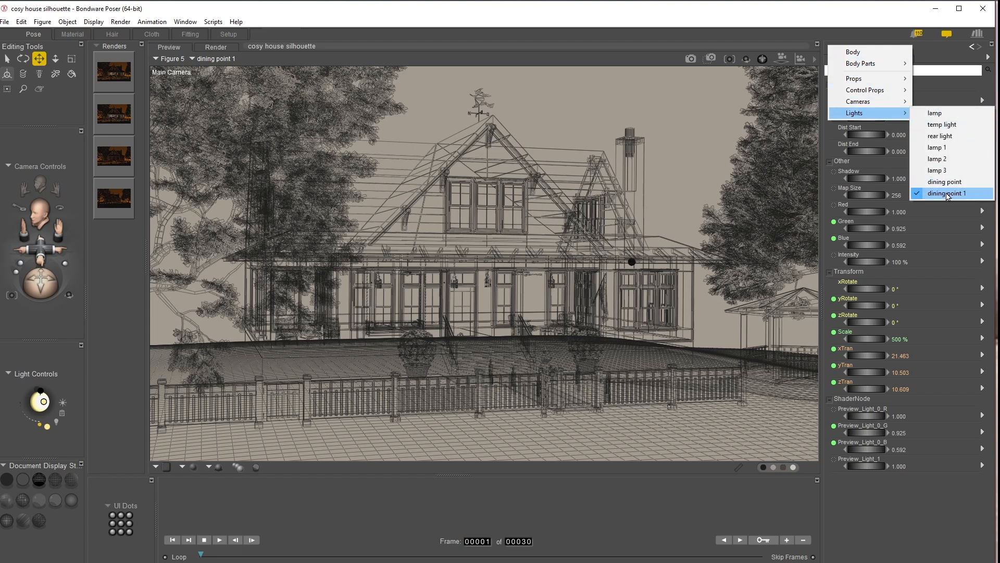
{"action": "left_click", "coordinate": [947, 193]}
{"action": "left_click", "coordinate": [896, 61]}
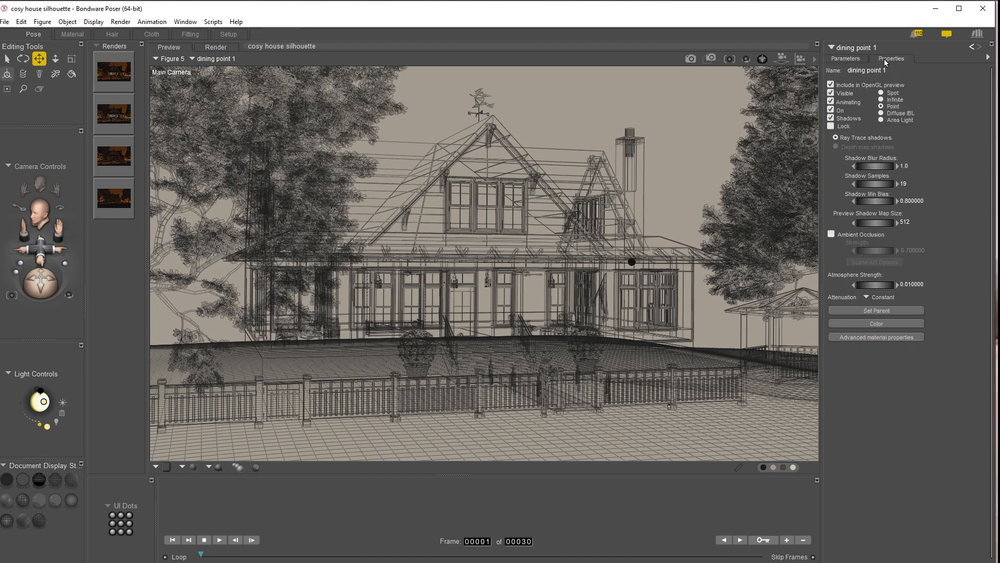
Step: Rename the duplicated light to upper room
{"action": "left_click", "coordinate": [875, 72]}
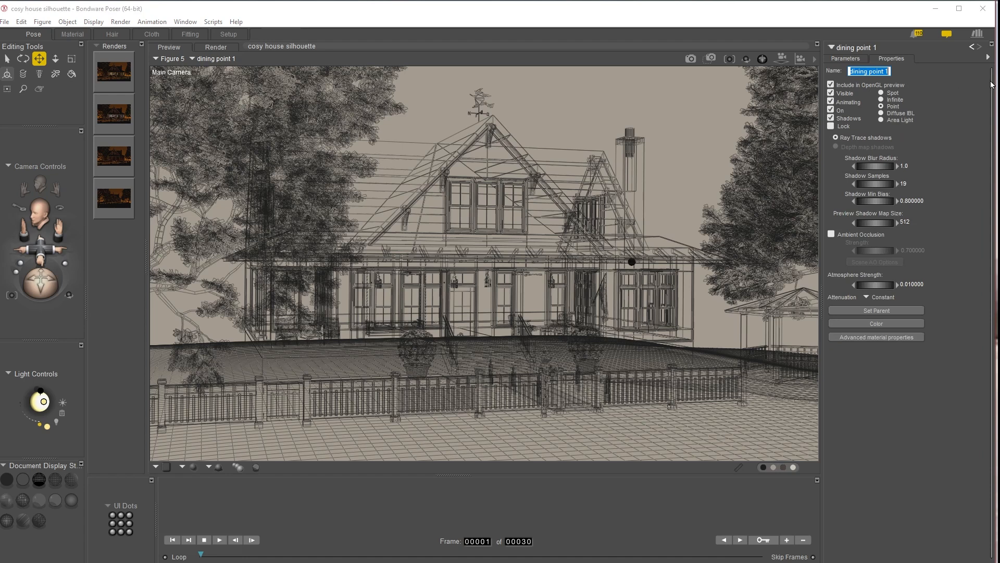
{"action": "type", "text": "upper room"}
{"action": "key", "text": "Return"}
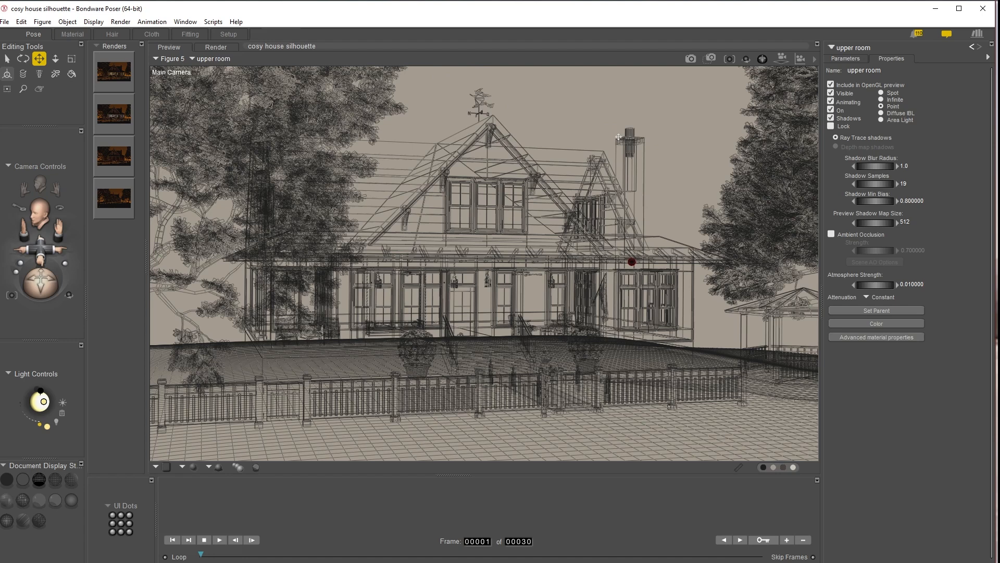
Step: Move the upper room light to xTran about -8.0 and yTran about 22.0, beside the upper gable window
{"action": "key", "text": "ctrl+f"}
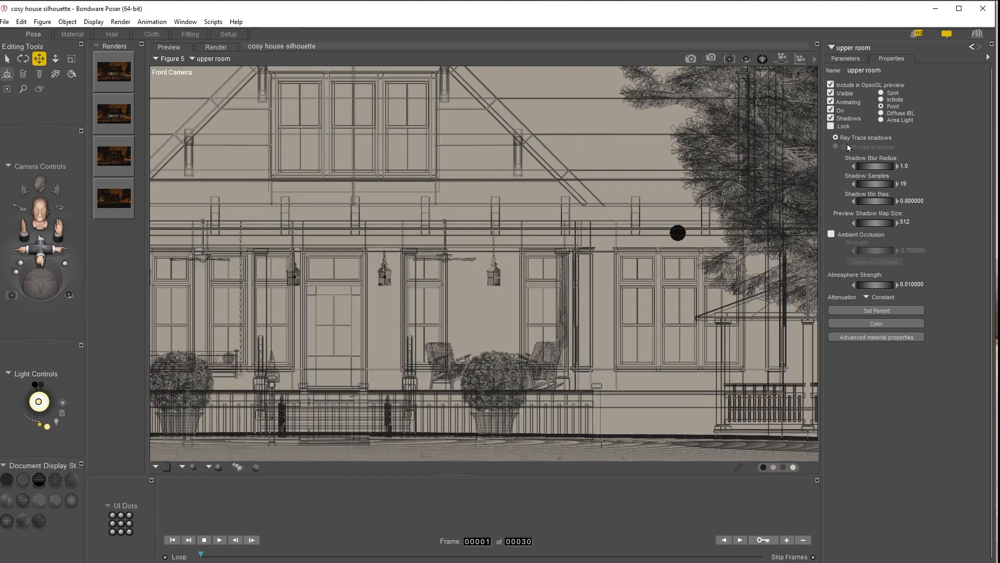
{"action": "left_click", "coordinate": [849, 60]}
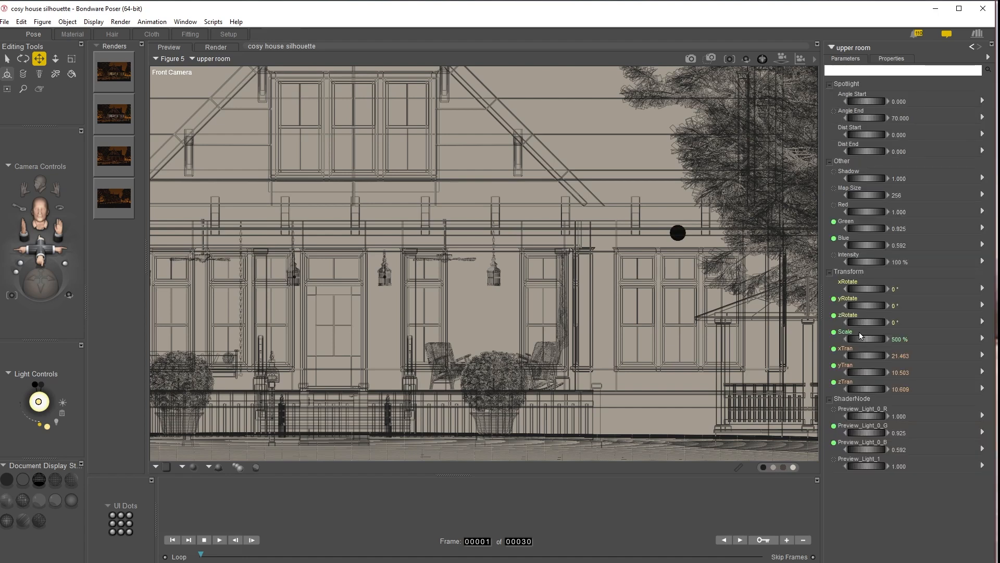
{"action": "left_click_drag", "start_coordinate": [865, 371], "coordinate": [965, 372]}
{"action": "left_click_drag", "start_coordinate": [869, 357], "coordinate": [694, 357]}
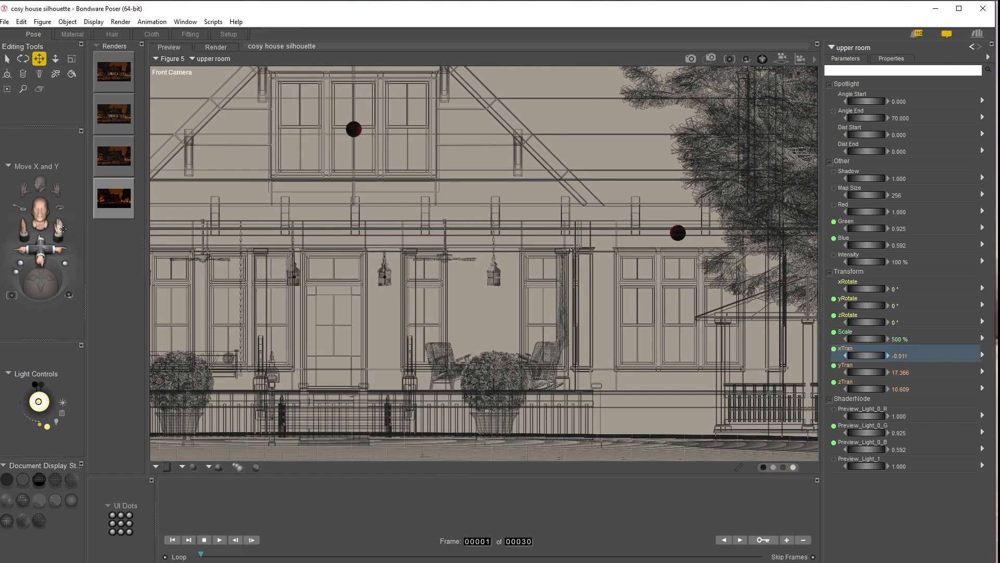
{"action": "left_click_drag", "start_coordinate": [41, 245], "coordinate": [42, 232]}
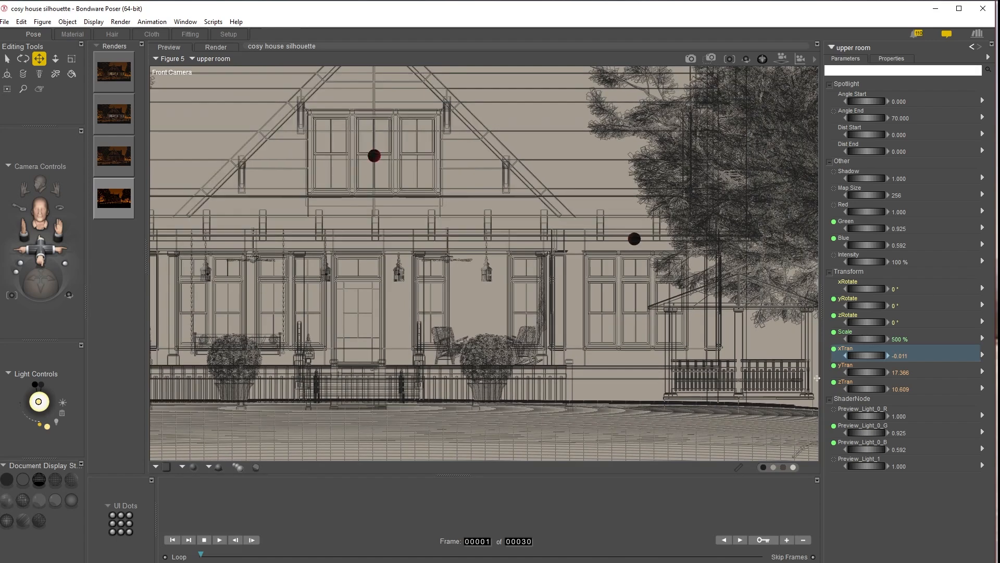
{"action": "left_click_drag", "start_coordinate": [865, 372], "coordinate": [882, 384]}
{"action": "key", "text": "ctrl+t"}
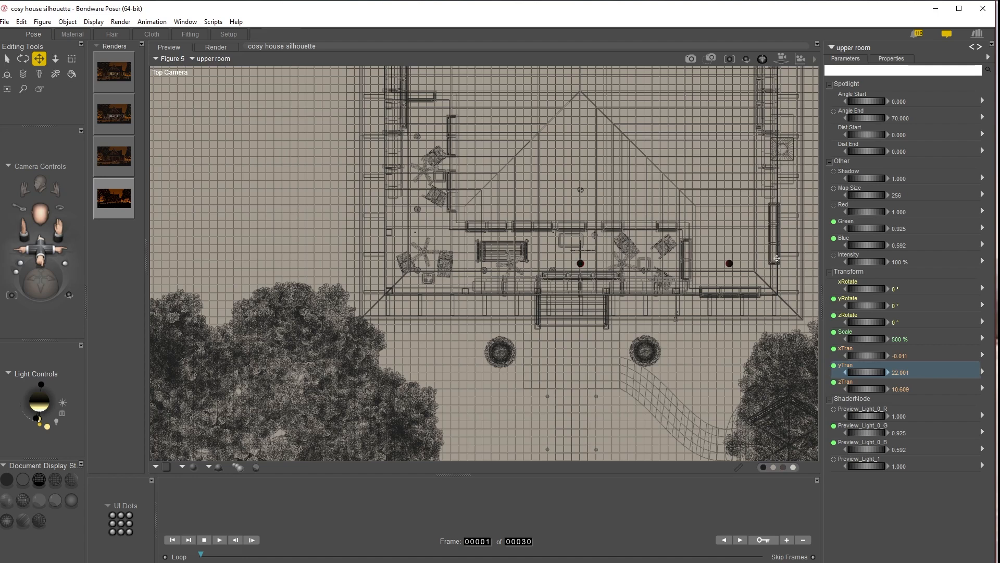
{"action": "key", "text": "ctrl+m"}
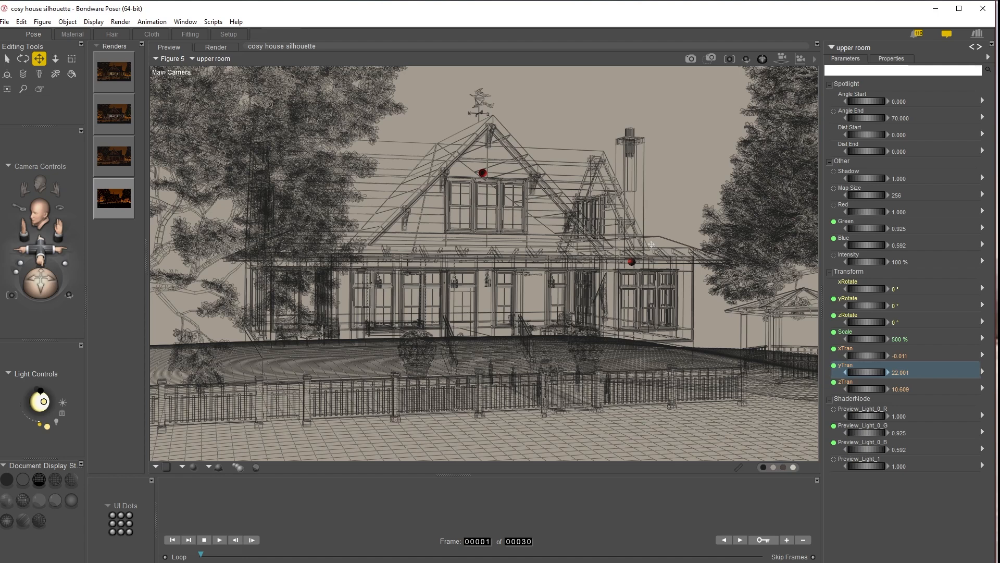
Step: Render the scene from the main camera
{"action": "left_click", "coordinate": [115, 73]}
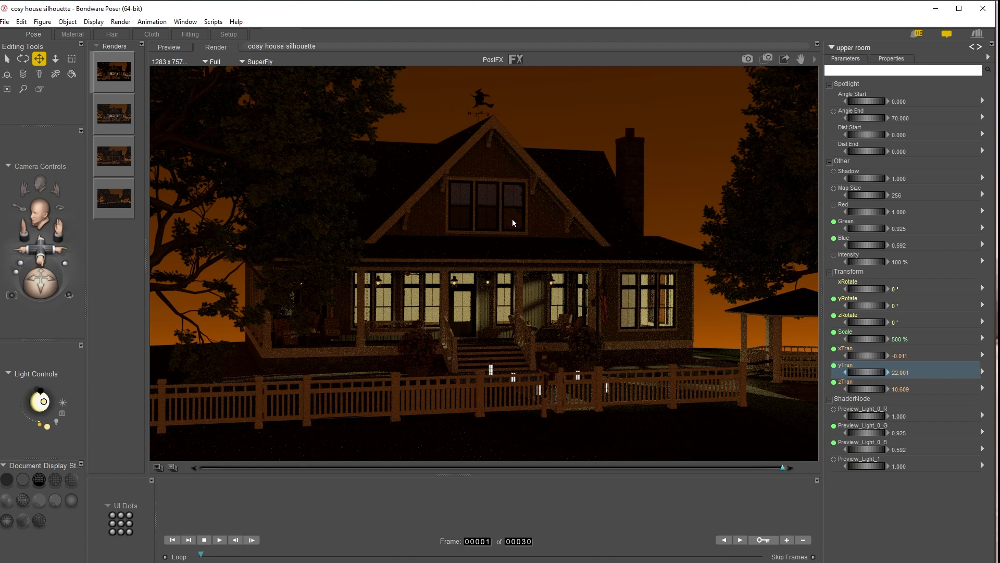
{"action": "left_click", "coordinate": [747, 59]}
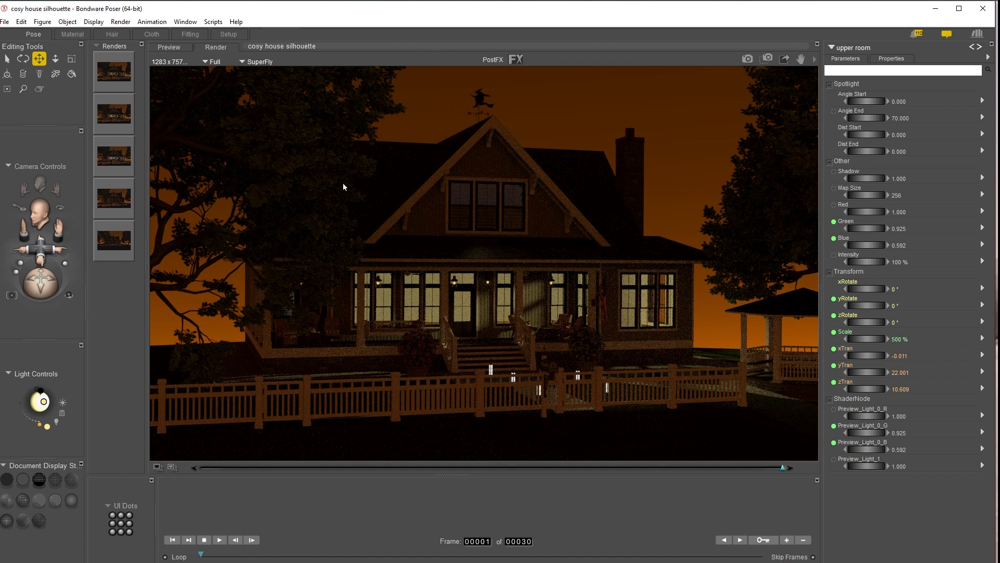
Step: Examine the upper gable window and its light from the top, front and auxiliary cameras
{"action": "key", "text": "ctrl+t"}
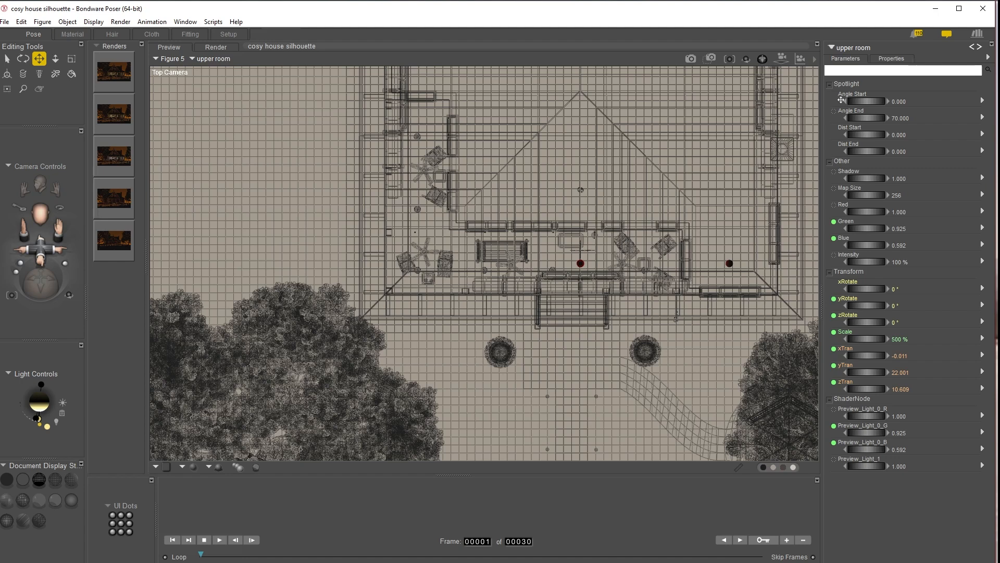
{"action": "key", "text": "ctrl+f"}
{"action": "left_click", "coordinate": [577, 98]}
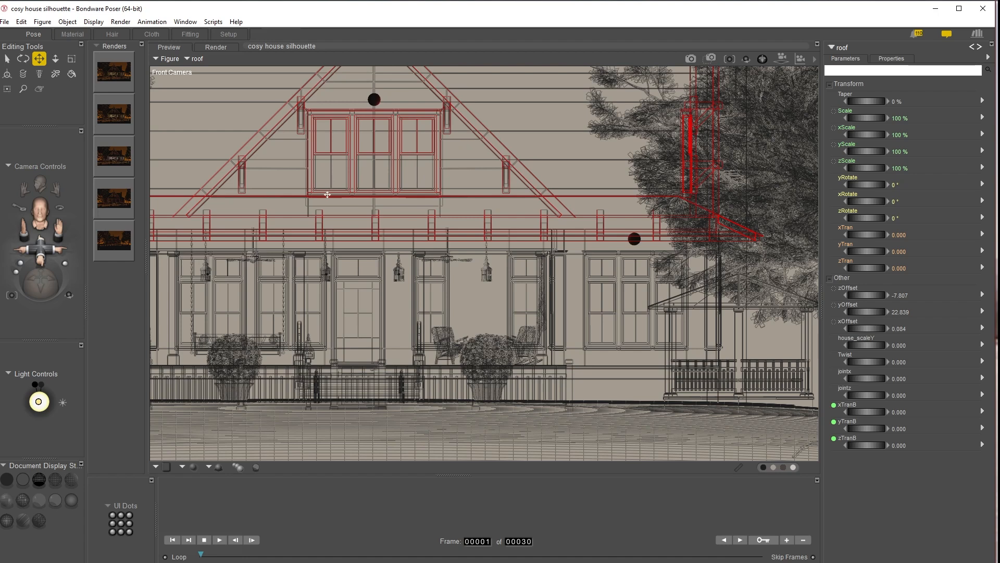
{"action": "key", "text": "ctrl+y"}
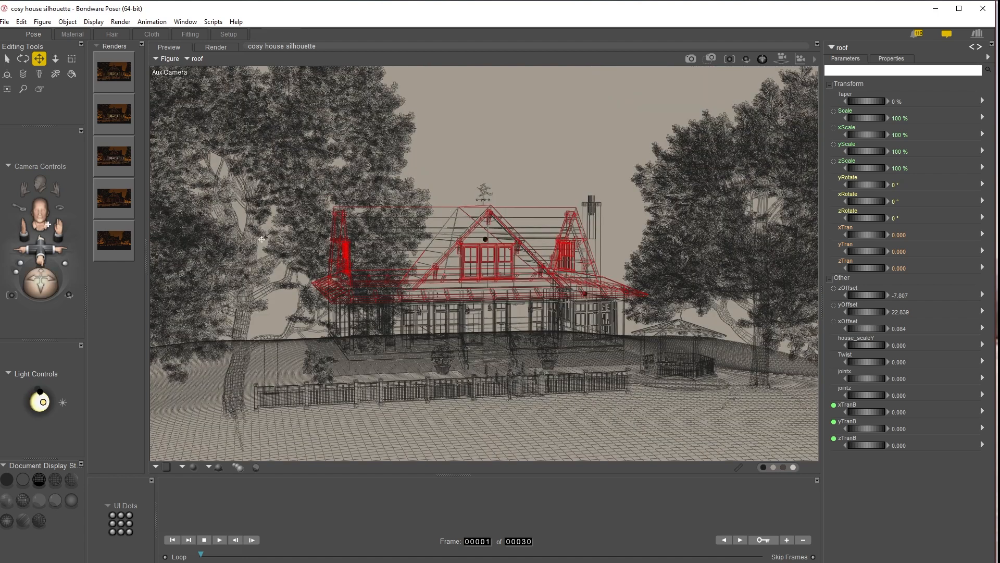
{"action": "left_click_drag", "start_coordinate": [41, 243], "coordinate": [47, 224]}
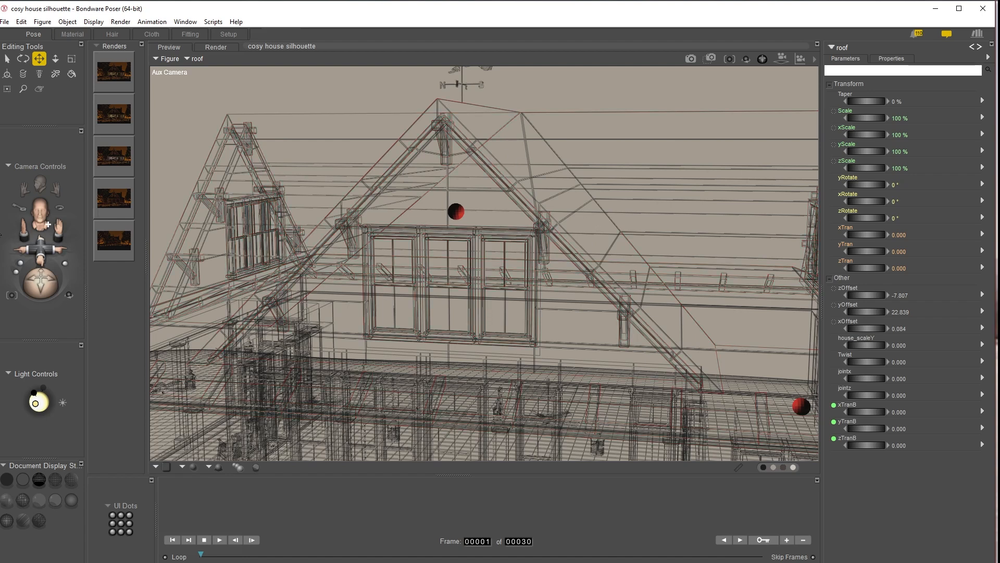
{"action": "mouse_move", "coordinate": [57, 225]}
{"action": "left_mouse_down"}
{"action": "mouse_move", "coordinate": [61, 256]}
{"action": "mouse_move", "coordinate": [62, 233]}
{"action": "left_mouse_up"}
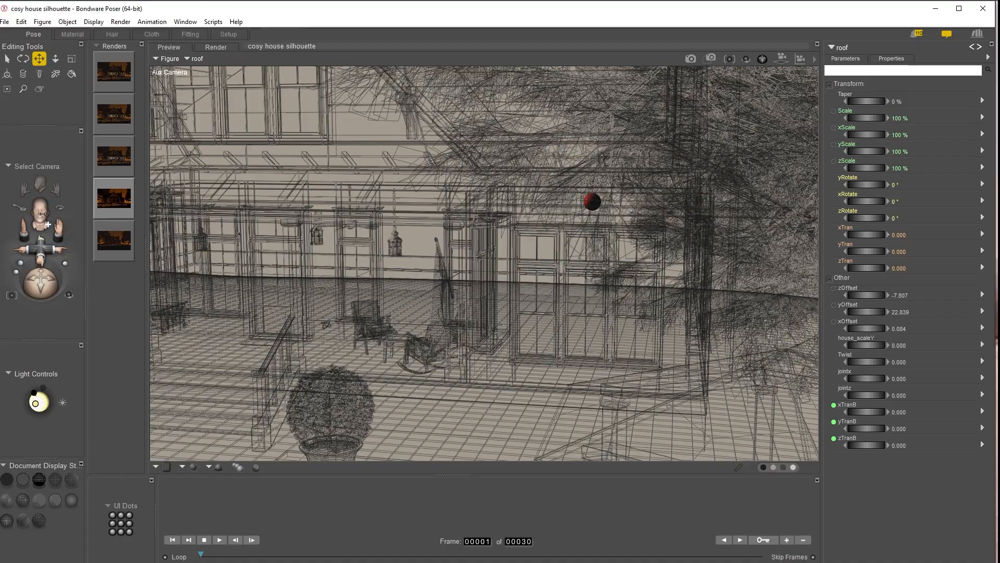
{"action": "left_click_drag", "start_coordinate": [48, 225], "coordinate": [59, 279]}
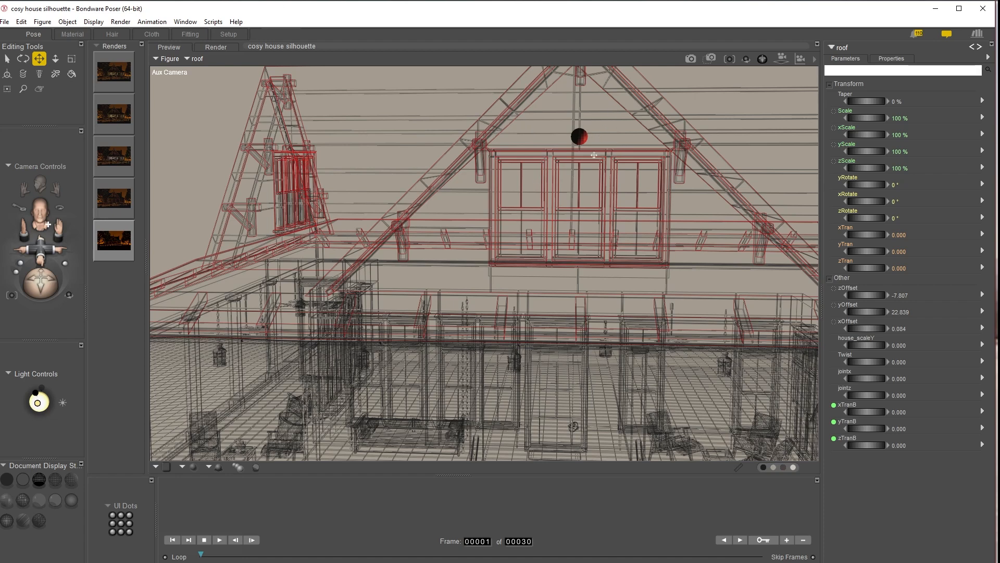
{"action": "left_click_drag", "start_coordinate": [31, 276], "coordinate": [35, 285]}
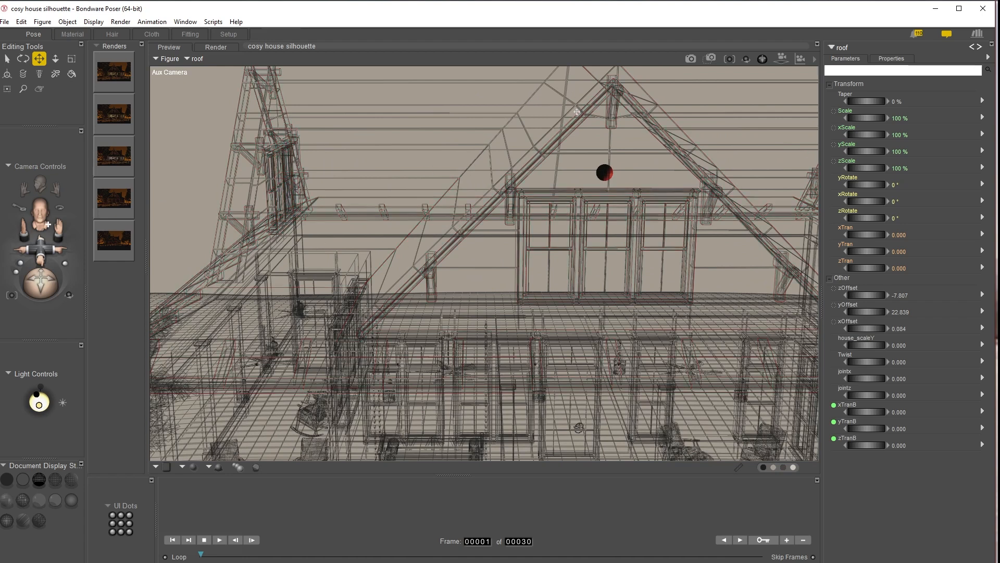
{"action": "left_click_drag", "start_coordinate": [41, 284], "coordinate": [40, 277]}
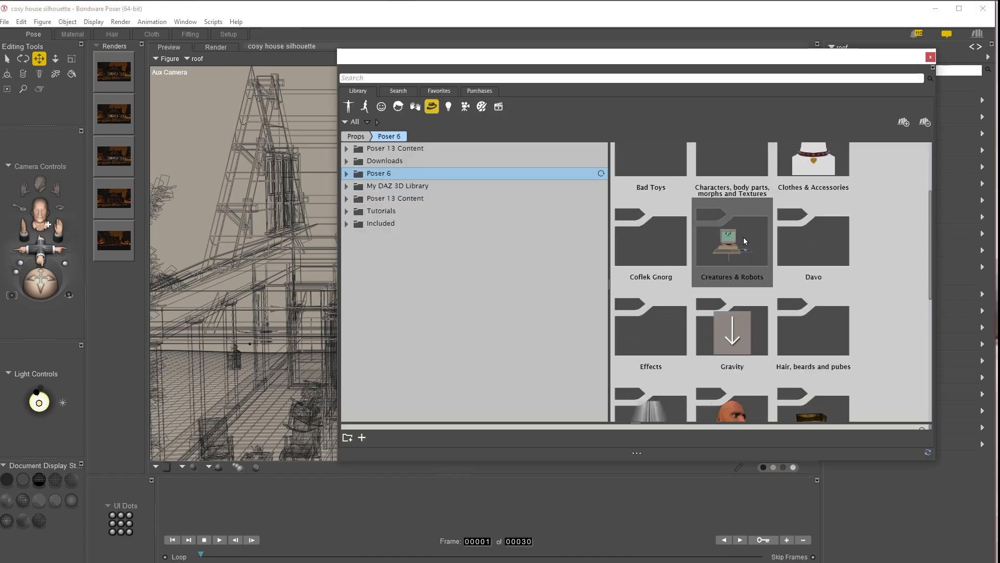
Step: Add a square primitive prop from the Primitives library to the scene
{"action": "scroll", "coordinate": [752, 247], "scroll_direction": "down", "scroll_amount": 4}
{"action": "scroll", "coordinate": [752, 248], "scroll_direction": "up", "scroll_amount": 1}
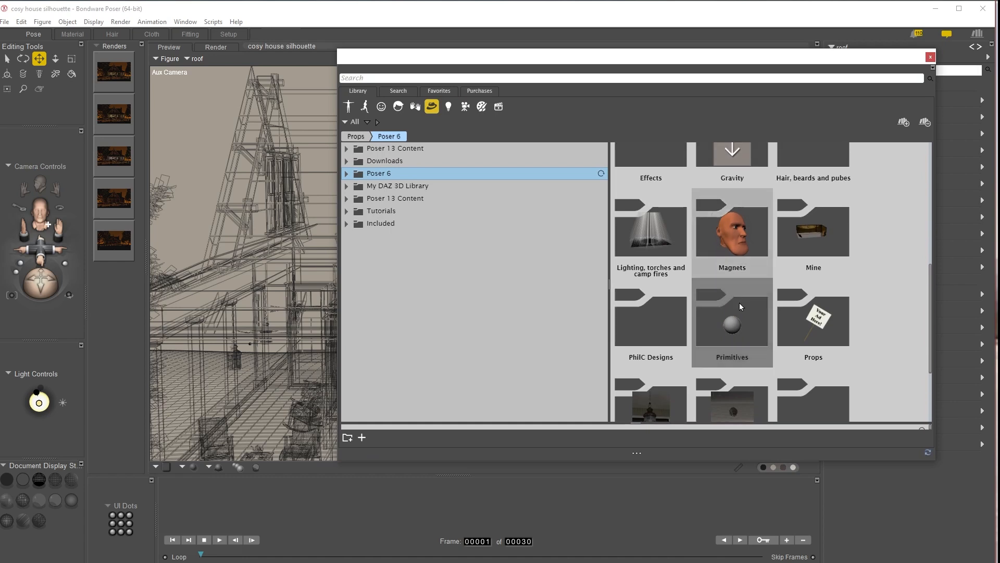
{"action": "left_click", "coordinate": [722, 327]}
{"action": "scroll", "coordinate": [793, 270], "scroll_direction": "down", "scroll_amount": 4}
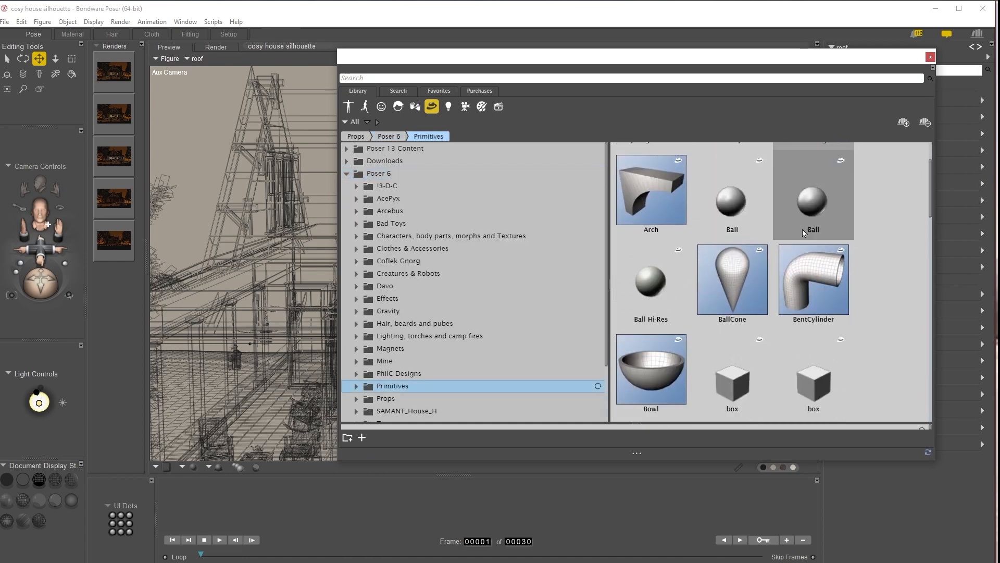
{"action": "scroll", "coordinate": [793, 270], "scroll_direction": "down", "scroll_amount": 3}
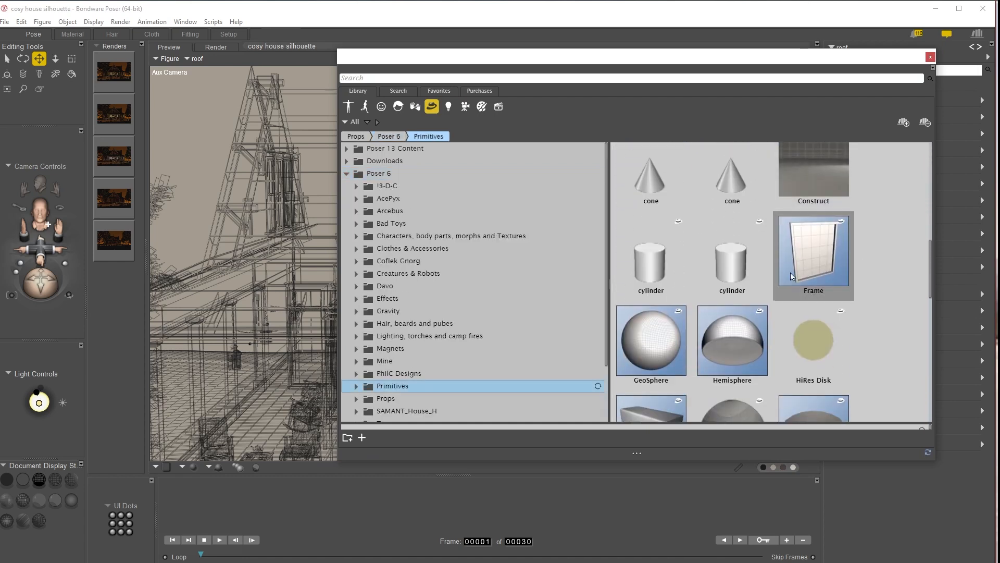
{"action": "scroll", "coordinate": [793, 273], "scroll_direction": "down", "scroll_amount": 4}
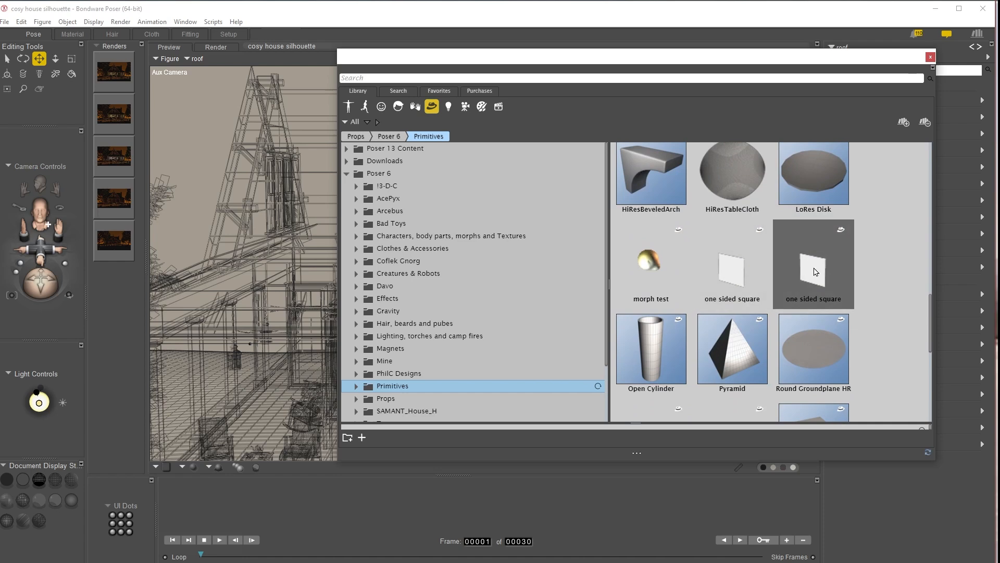
{"action": "scroll", "coordinate": [802, 276], "scroll_direction": "down", "scroll_amount": 3}
{"action": "scroll", "coordinate": [710, 219], "scroll_direction": "up", "scroll_amount": 2}
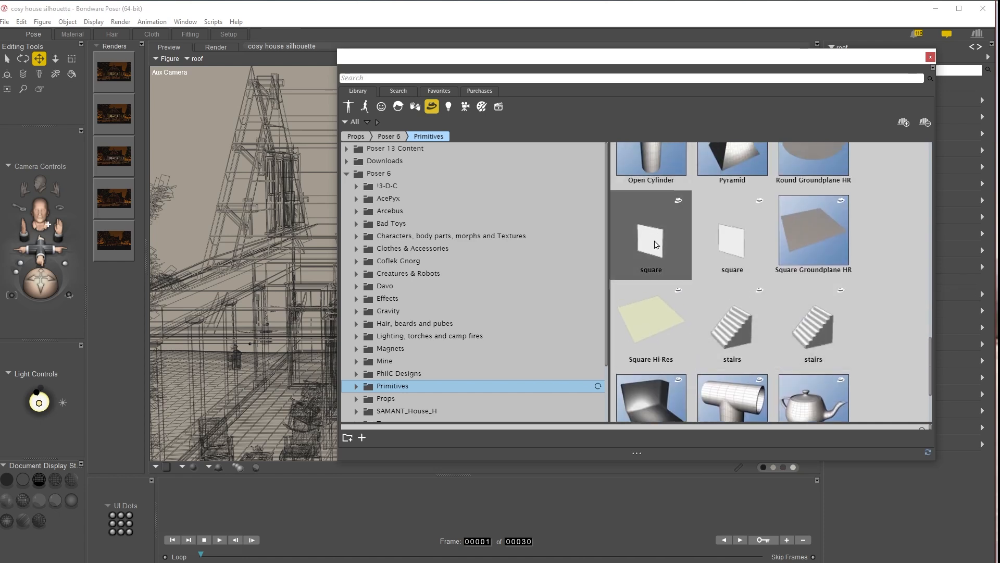
{"action": "double_click", "coordinate": [655, 245]}
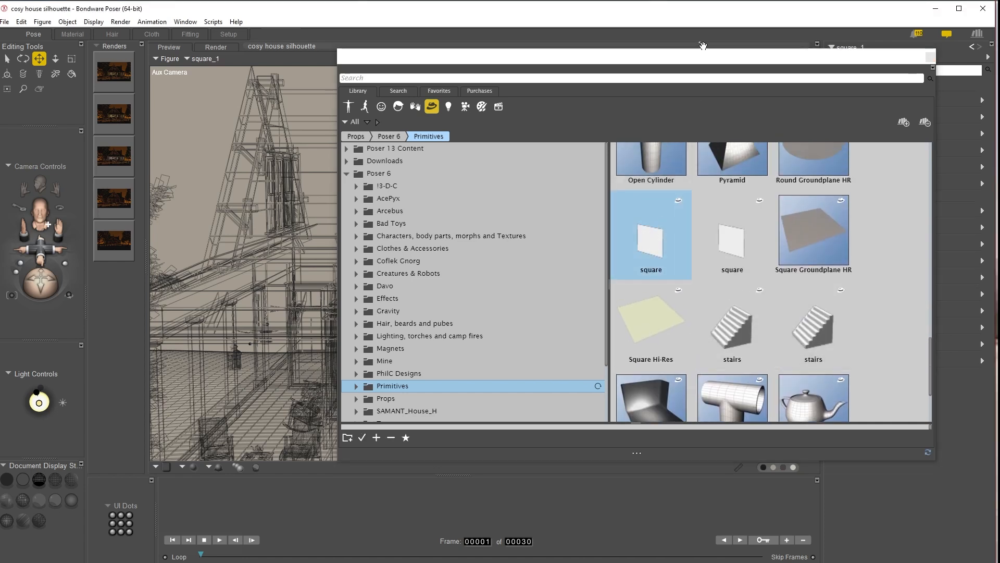
{"action": "left_click_drag", "start_coordinate": [687, 63], "coordinate": [999, 68]}
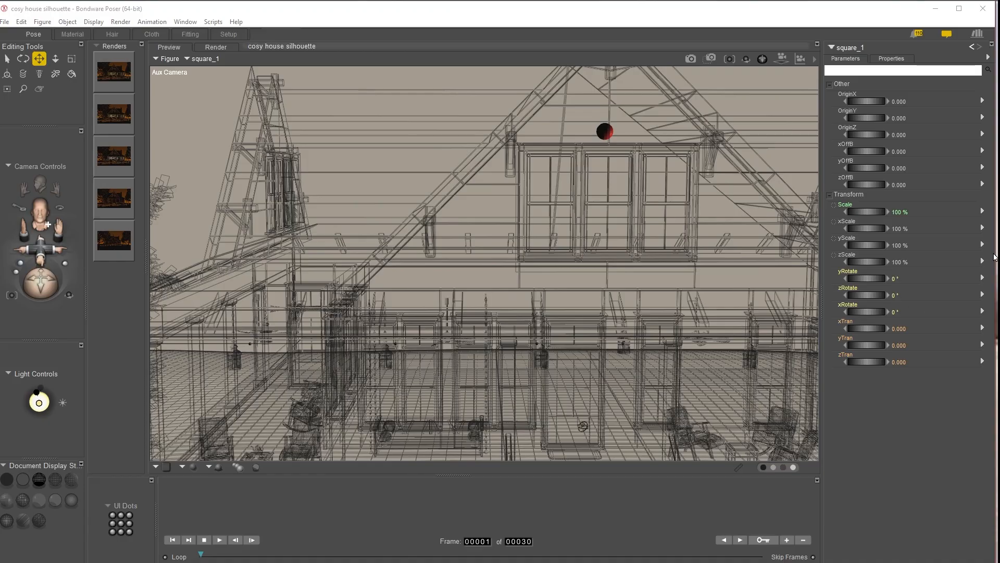
Step: Display the square prop flat shaded and raise it to yTran about 16.5, in front of the upper gable window
{"action": "left_click", "coordinate": [47, 224]}
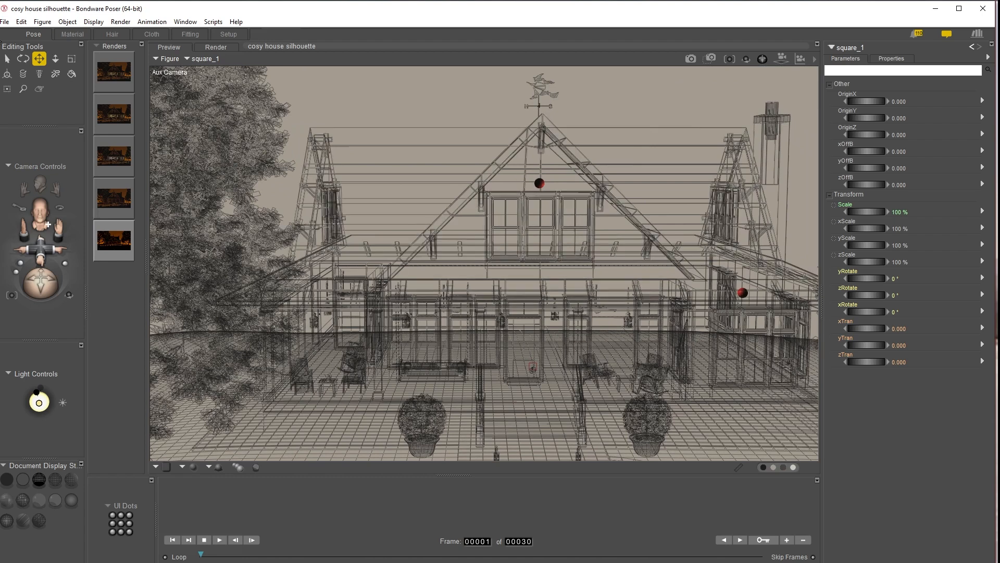
{"action": "left_click", "coordinate": [94, 23]}
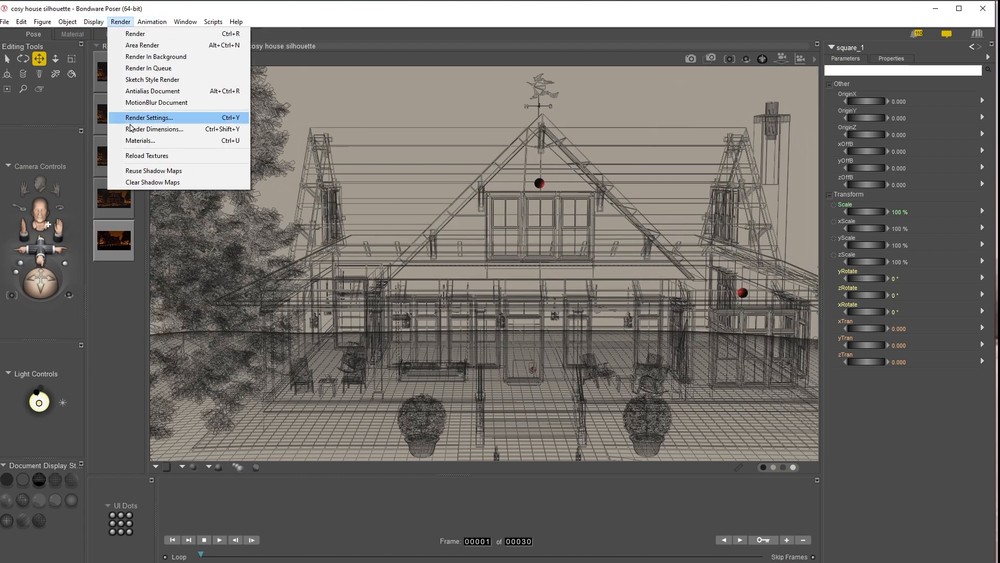
{"action": "mouse_move", "coordinate": [125, 144]}
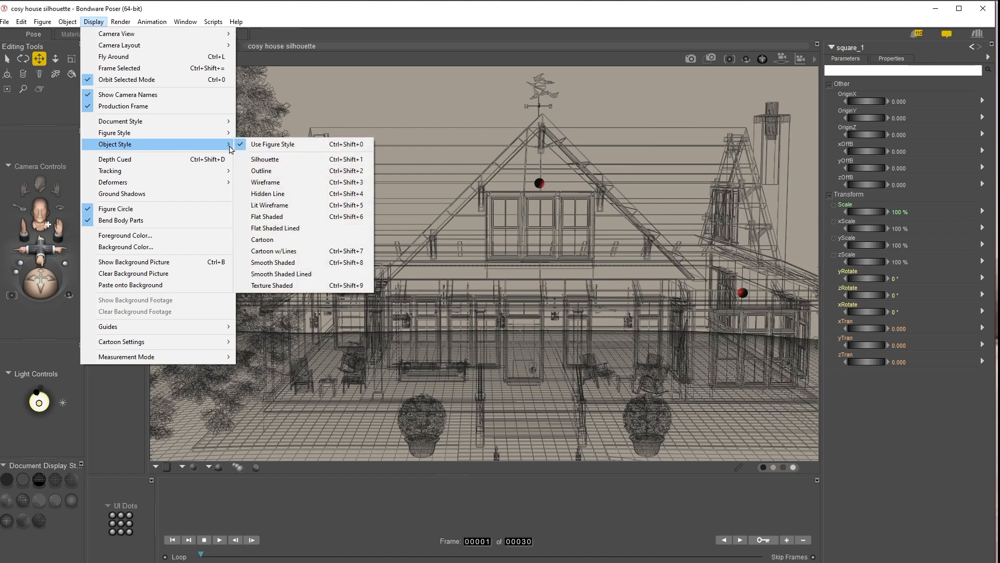
{"action": "left_click", "coordinate": [276, 216]}
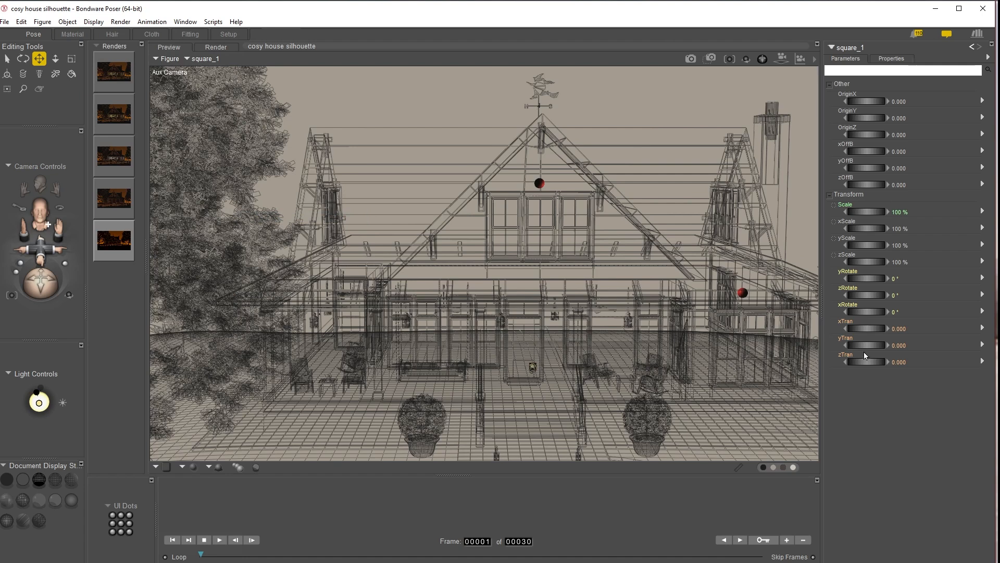
{"action": "left_click_drag", "start_coordinate": [533, 366], "coordinate": [533, 223]}
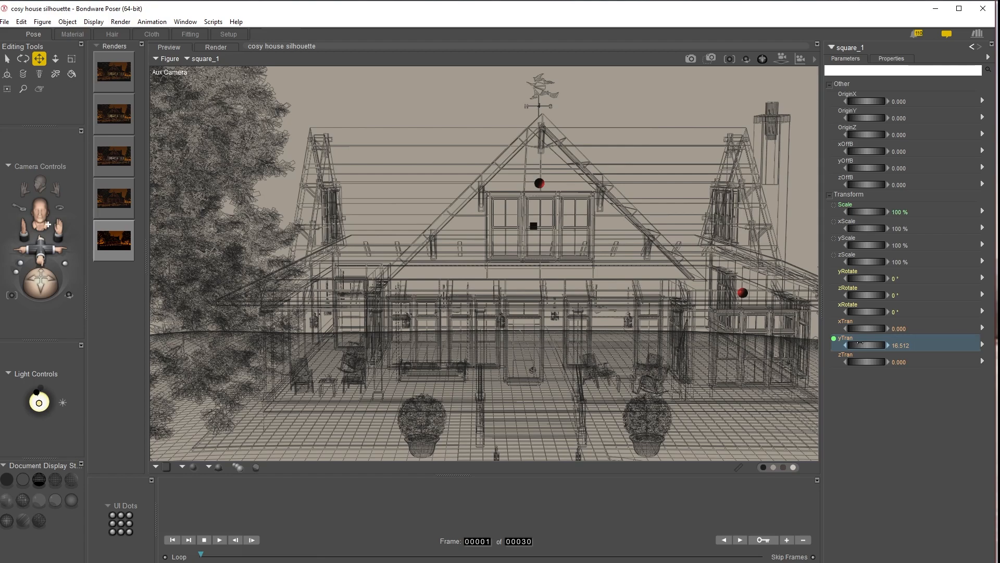
Step: Stretch the square into a panel of about 3619% xScale and 1625% yScale, at yTran about 11.8 and zTran about -8.2
{"action": "left_click_drag", "start_coordinate": [41, 250], "coordinate": [49, 314]}
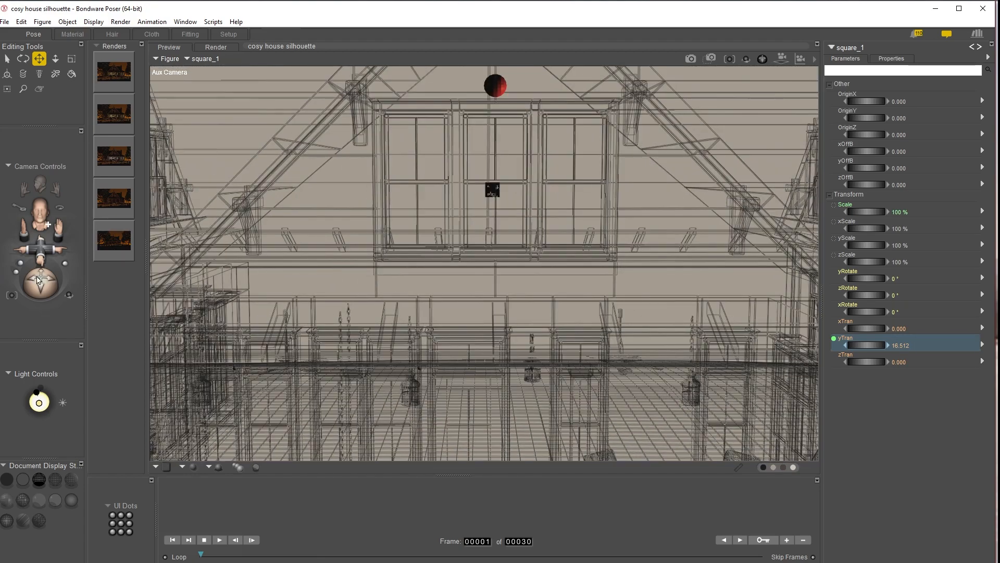
{"action": "key", "text": "ctrl+t"}
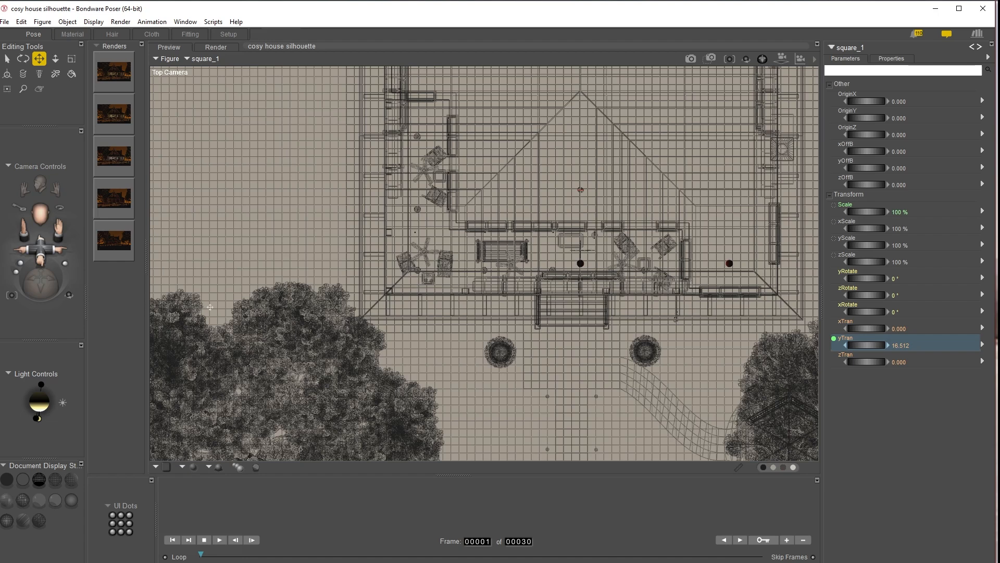
{"action": "key", "text": "ctrl+f"}
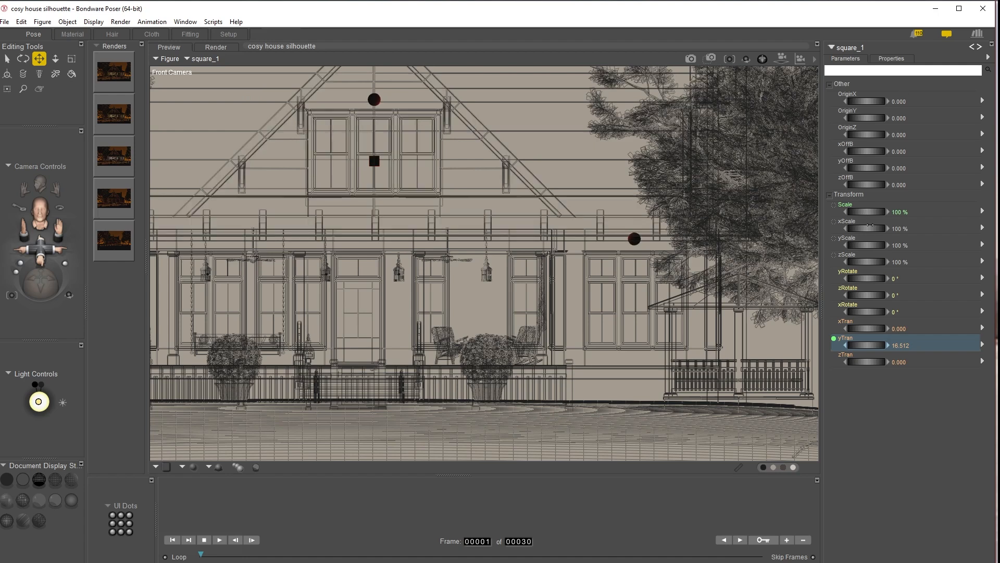
{"action": "left_click_drag", "start_coordinate": [865, 229], "coordinate": [995, 228]}
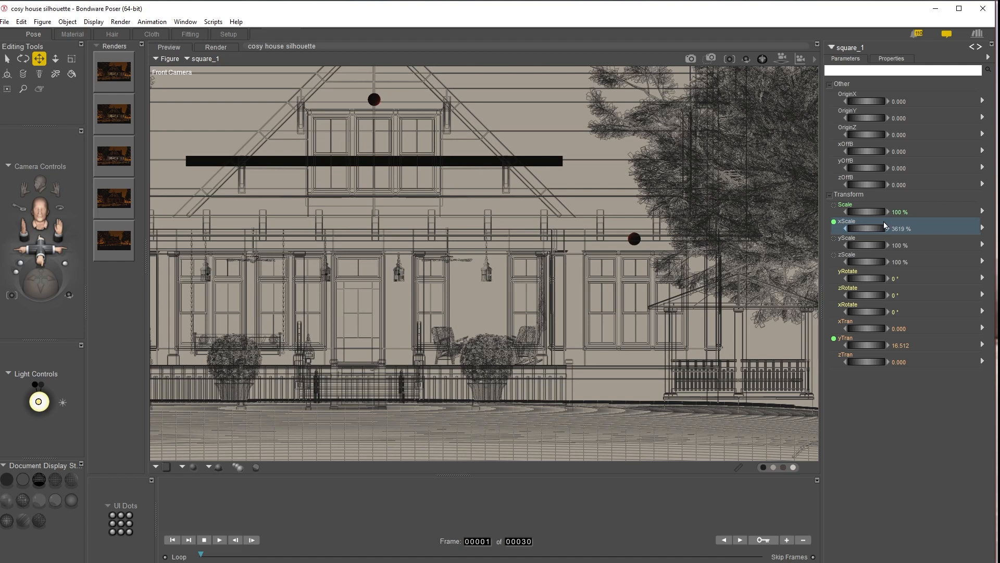
{"action": "left_click_drag", "start_coordinate": [861, 244], "coordinate": [892, 245]}
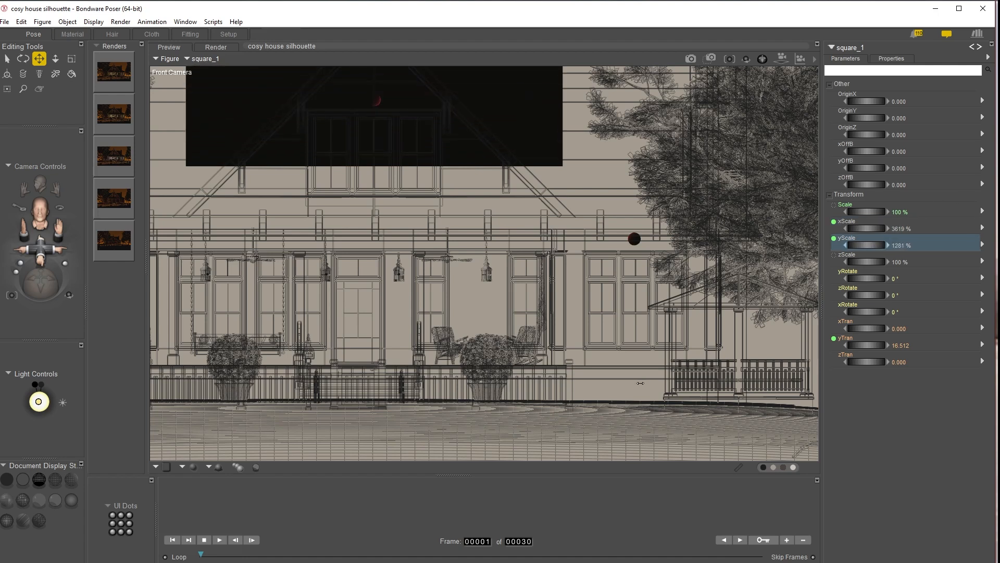
{"action": "left_click_drag", "start_coordinate": [861, 347], "coordinate": [849, 347]}
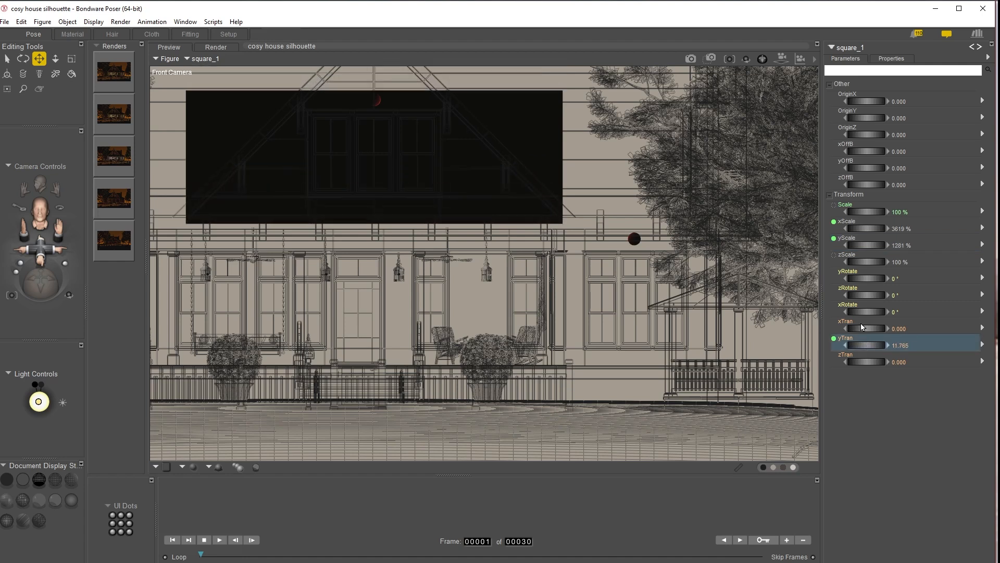
{"action": "left_click_drag", "start_coordinate": [864, 245], "coordinate": [877, 245]}
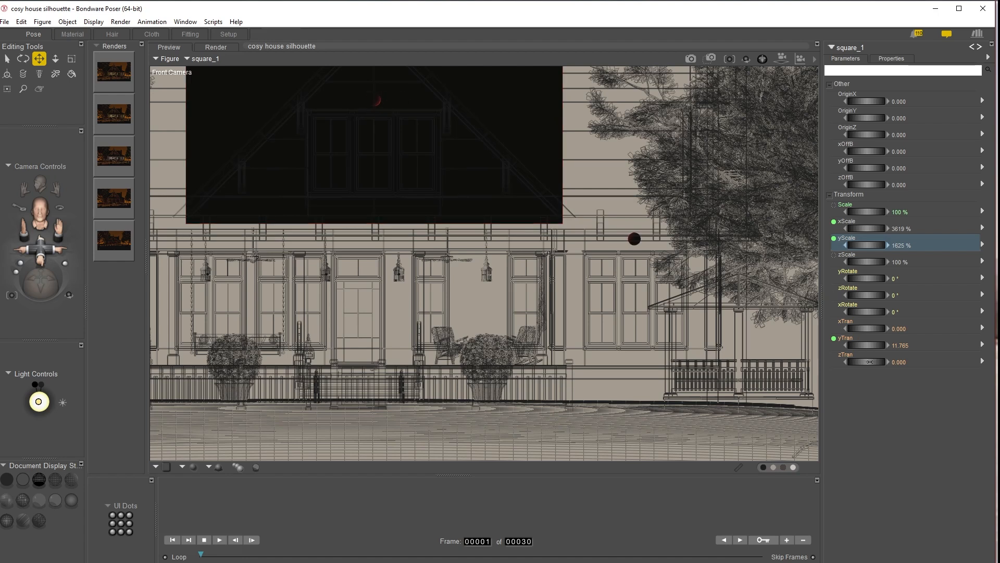
{"action": "left_click_drag", "start_coordinate": [869, 361], "coordinate": [867, 361]}
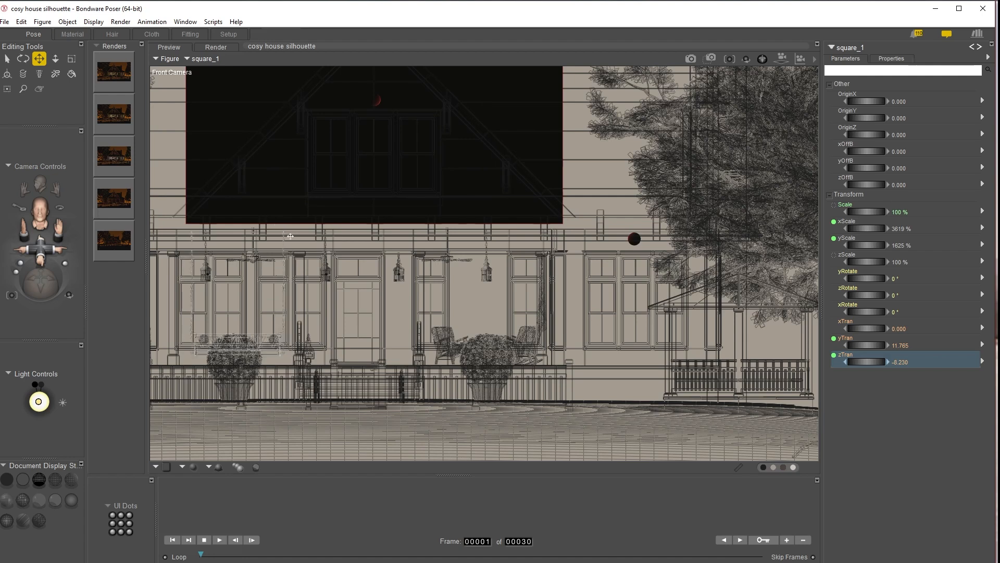
Step: Move the square panel to zTran about 2.25, behind the upper gable window
{"action": "key", "text": "ctrl+m"}
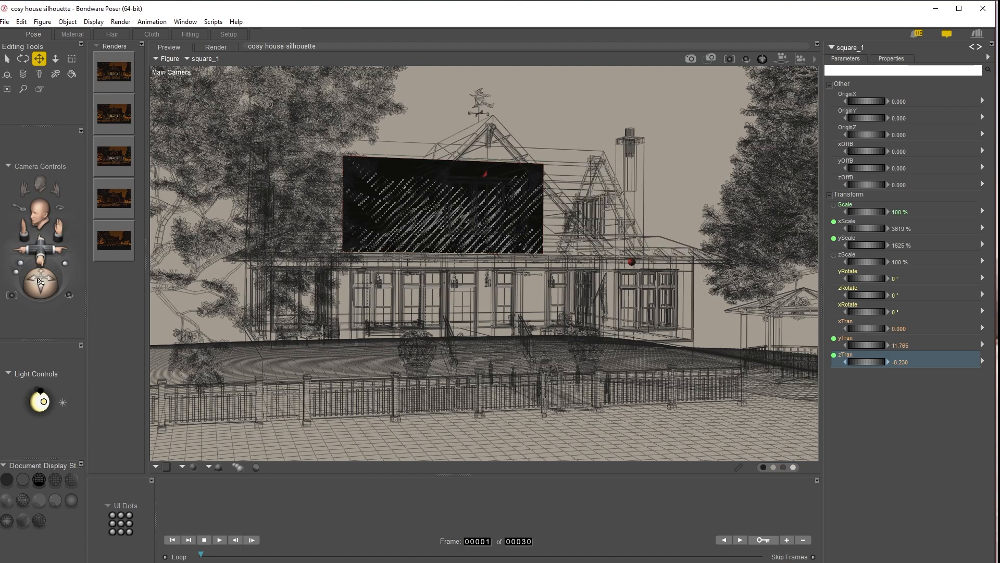
{"action": "key", "text": "ctrl+y"}
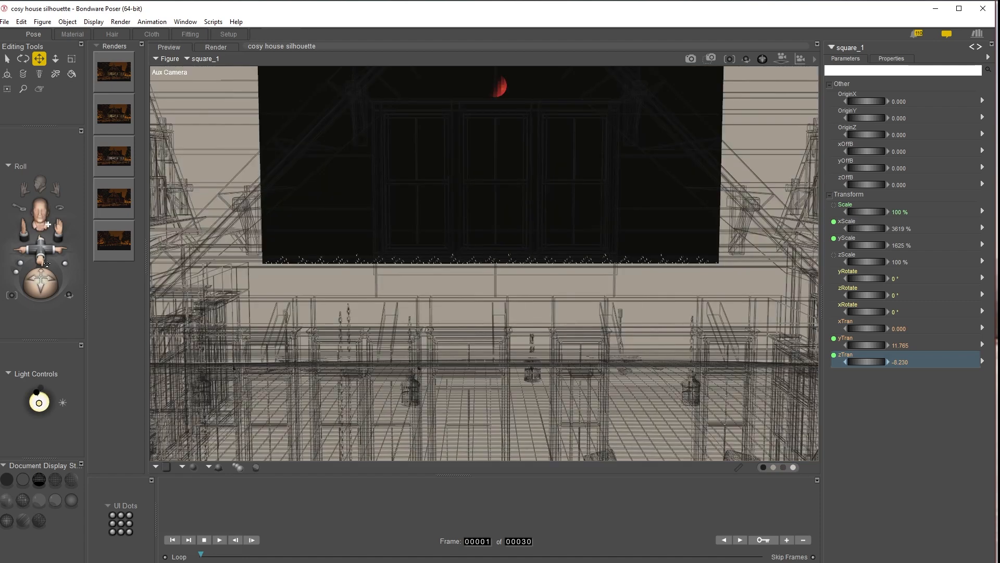
{"action": "left_click_drag", "start_coordinate": [43, 254], "coordinate": [57, 340]}
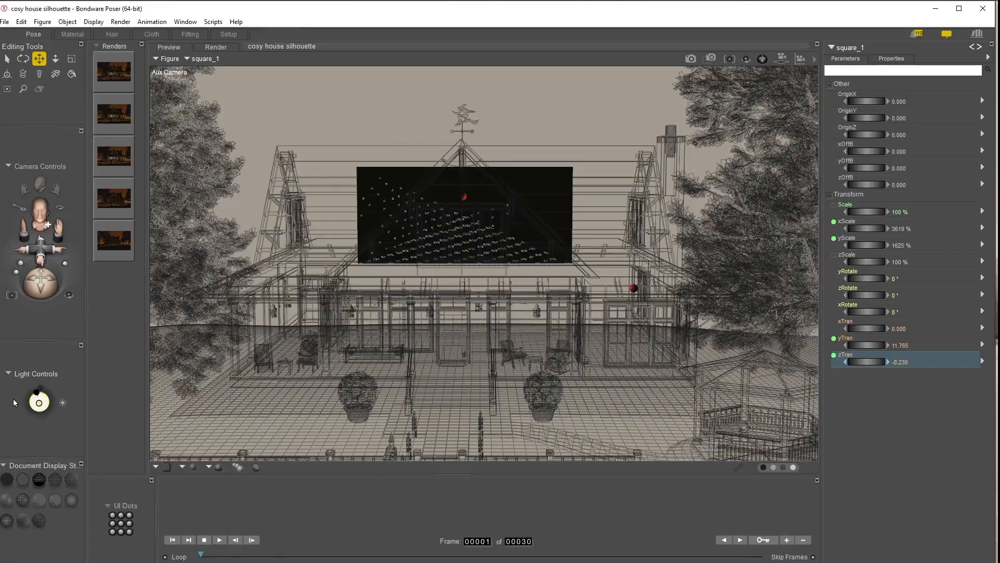
{"action": "left_click_drag", "start_coordinate": [33, 282], "coordinate": [77, 288]}
{"action": "left_click", "coordinate": [786, 209]}
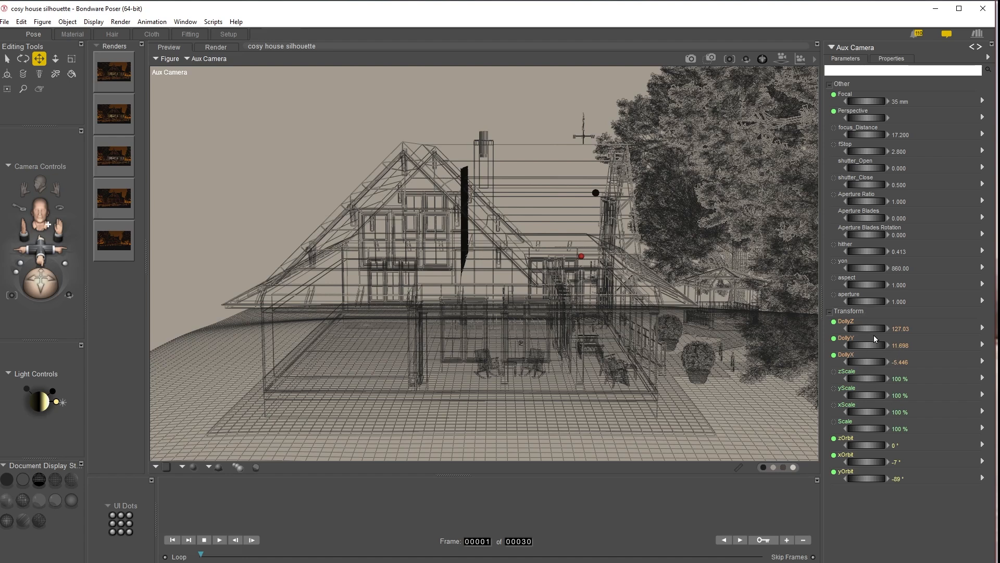
{"action": "left_click", "coordinate": [465, 181]}
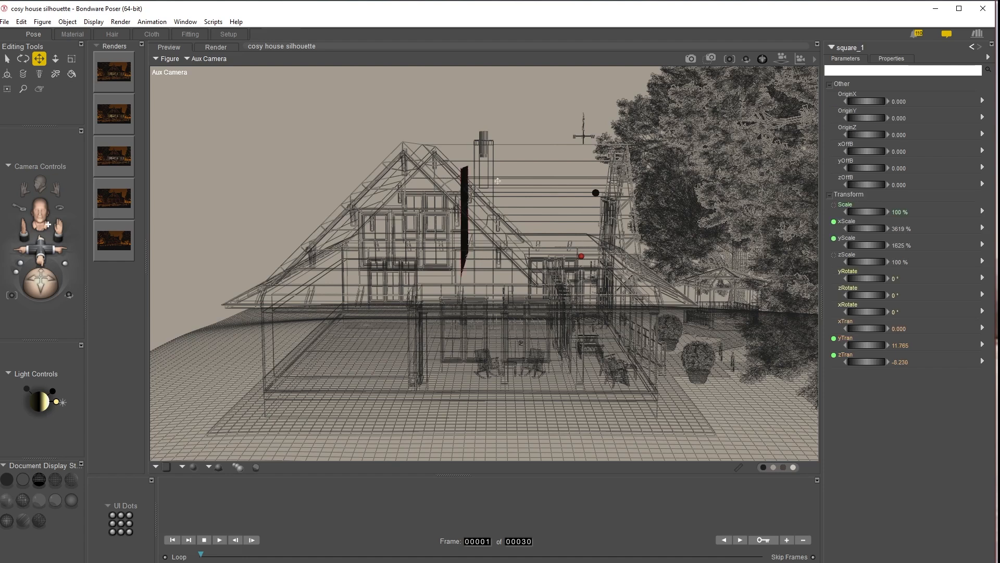
{"action": "left_click_drag", "start_coordinate": [856, 359], "coordinate": [902, 360]}
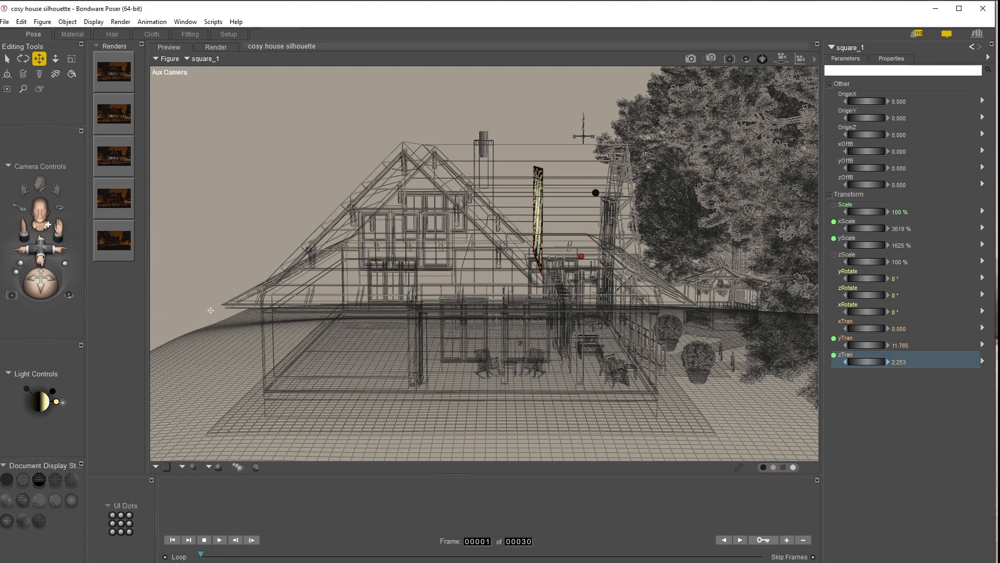
Step: Render the scene from the main camera
{"action": "key", "text": "ctrl+m"}
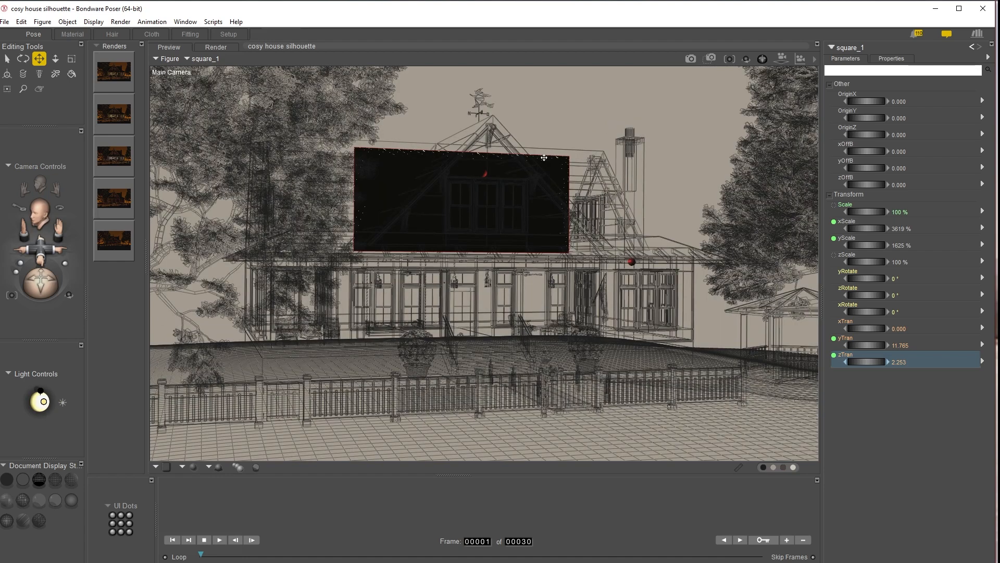
{"action": "key", "text": "ctrl+r"}
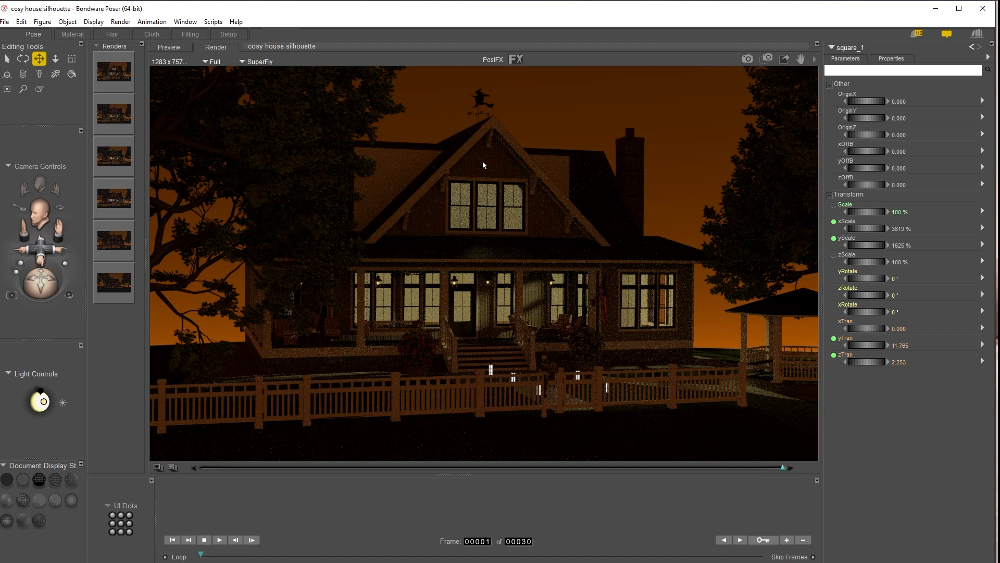
{"action": "left_click", "coordinate": [409, 170]}
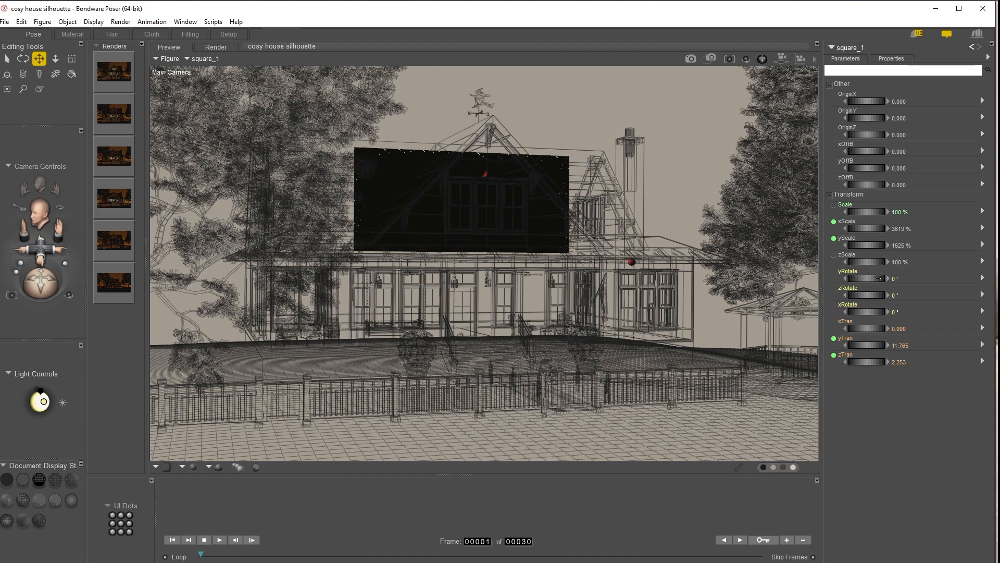
Step: Resize the square panel to 2000% xScale and 1296% yScale at xTran about 2.7, and render the scene
{"action": "left_click_drag", "start_coordinate": [868, 229], "coordinate": [831, 228]}
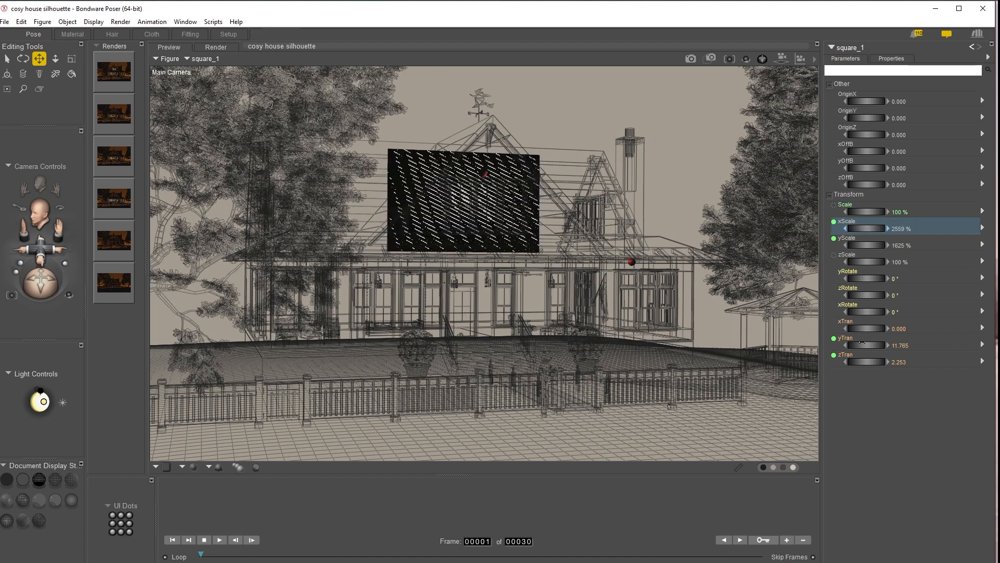
{"action": "left_click_drag", "start_coordinate": [858, 328], "coordinate": [864, 329]}
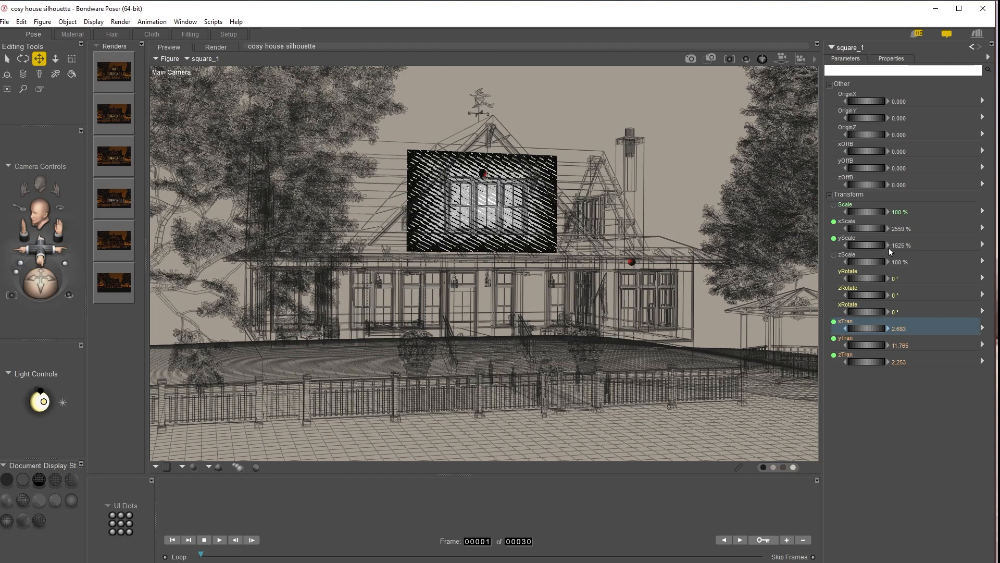
{"action": "left_click_drag", "start_coordinate": [875, 228], "coordinate": [859, 229]}
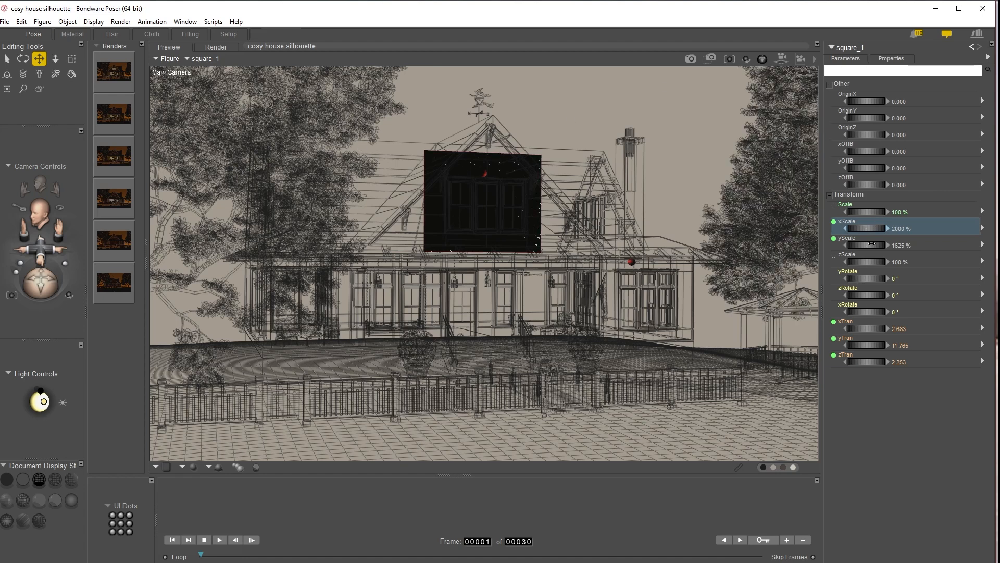
{"action": "left_click_drag", "start_coordinate": [868, 244], "coordinate": [858, 245]}
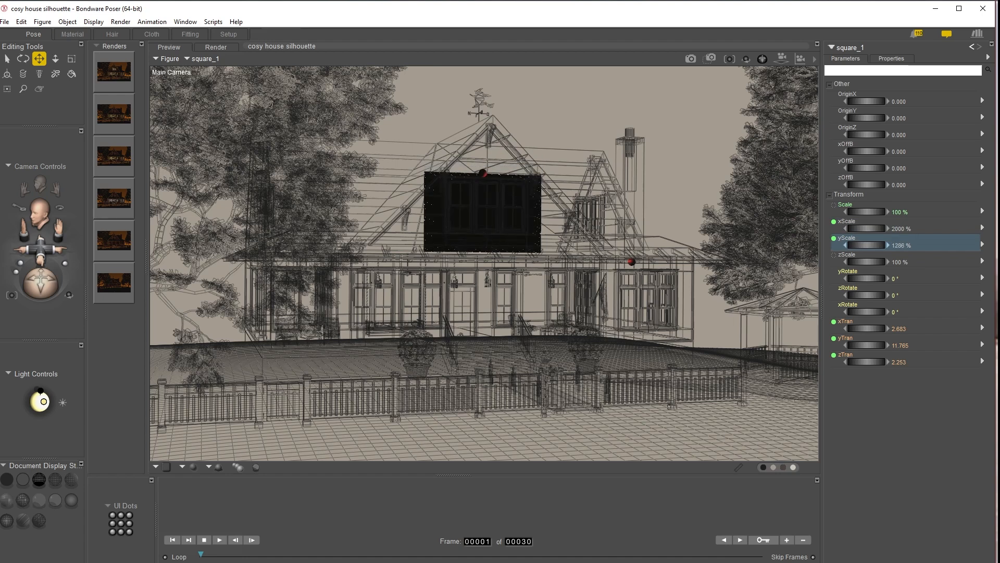
{"action": "left_click", "coordinate": [691, 59]}
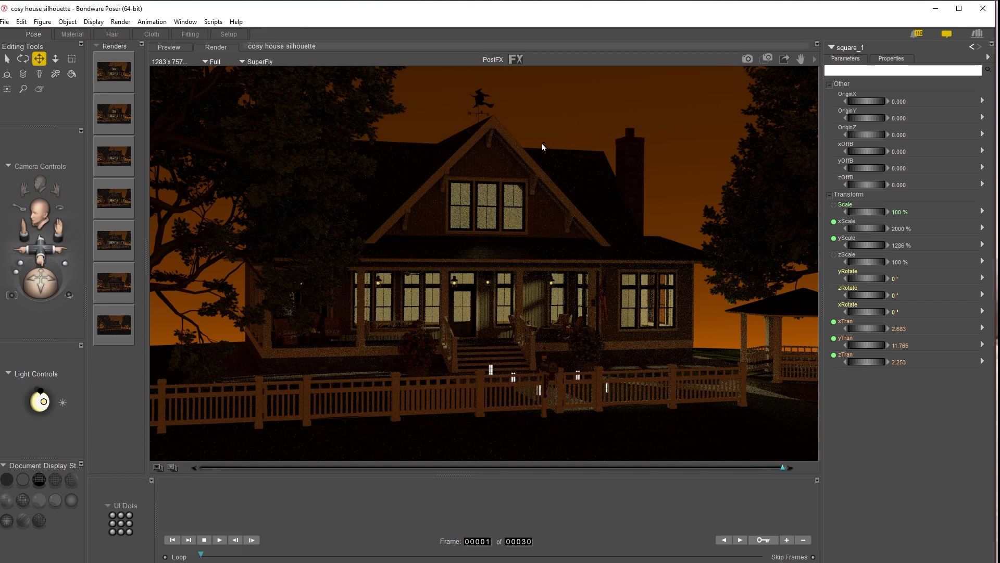
Step: Set the upper room light's colour to a deeper orange (green 0.553, blue 0.153) and render the scene
{"action": "left_click", "coordinate": [854, 48]}
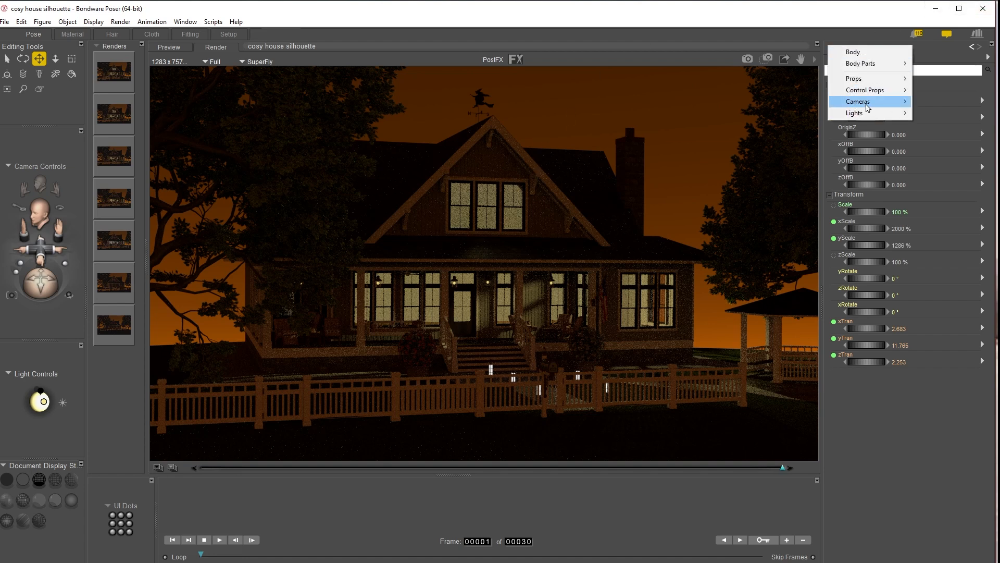
{"action": "mouse_move", "coordinate": [869, 116]}
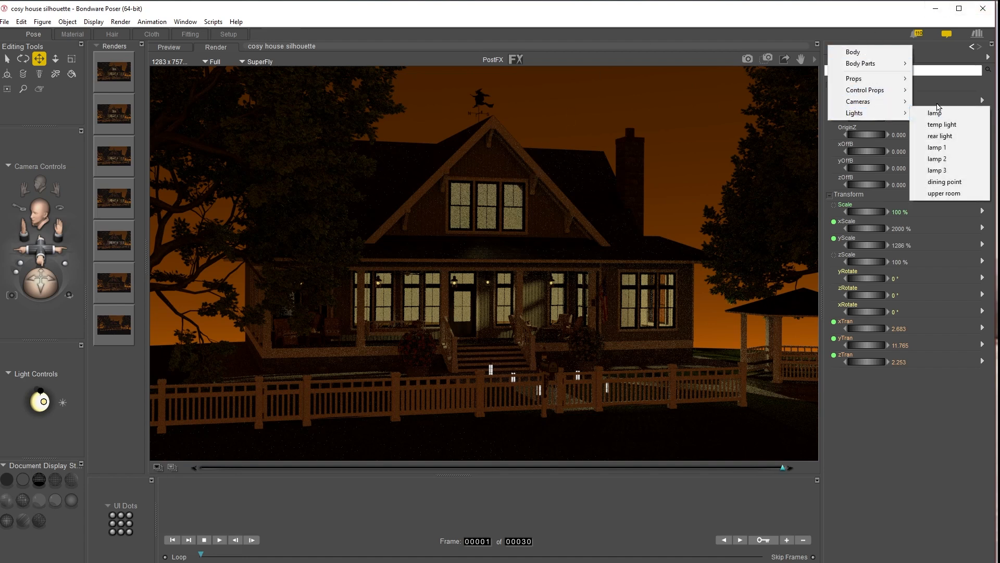
{"action": "left_click", "coordinate": [945, 194]}
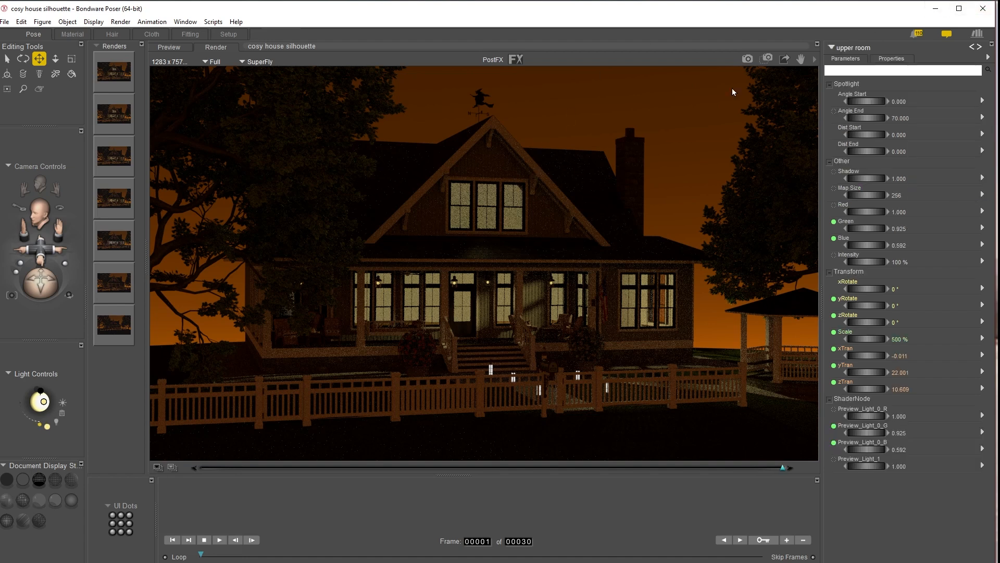
{"action": "left_click", "coordinate": [48, 425]}
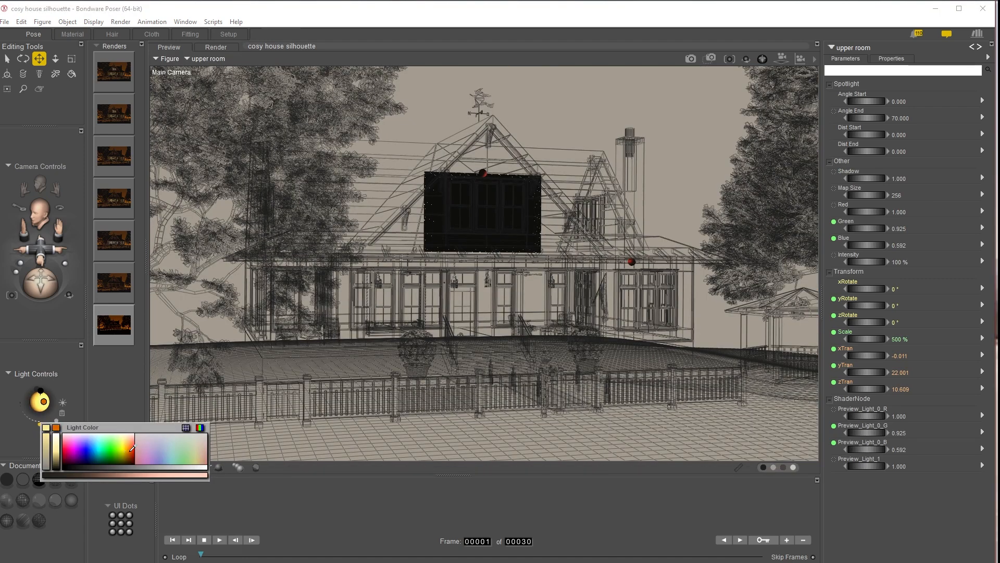
{"action": "left_click", "coordinate": [132, 444]}
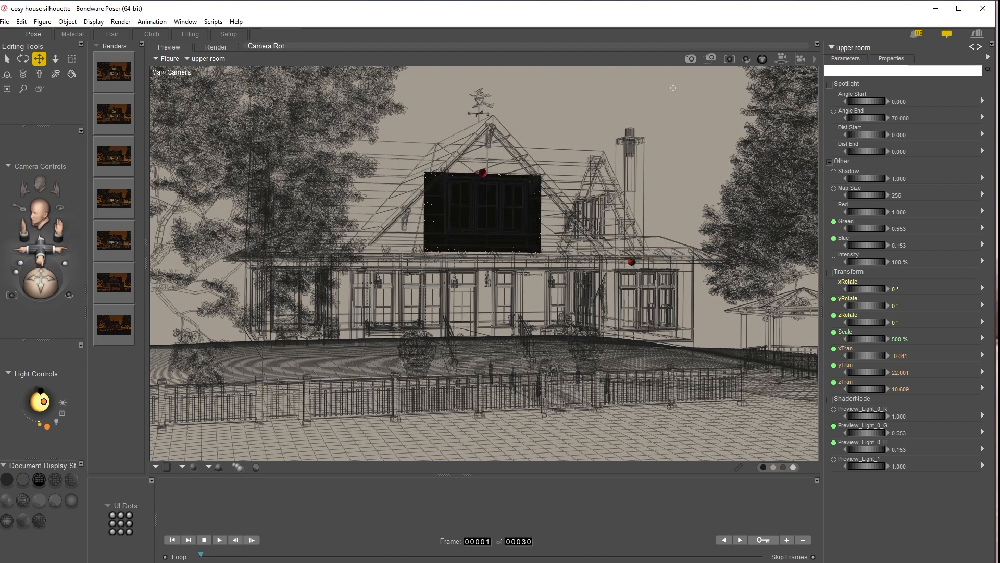
{"action": "left_click", "coordinate": [691, 59]}
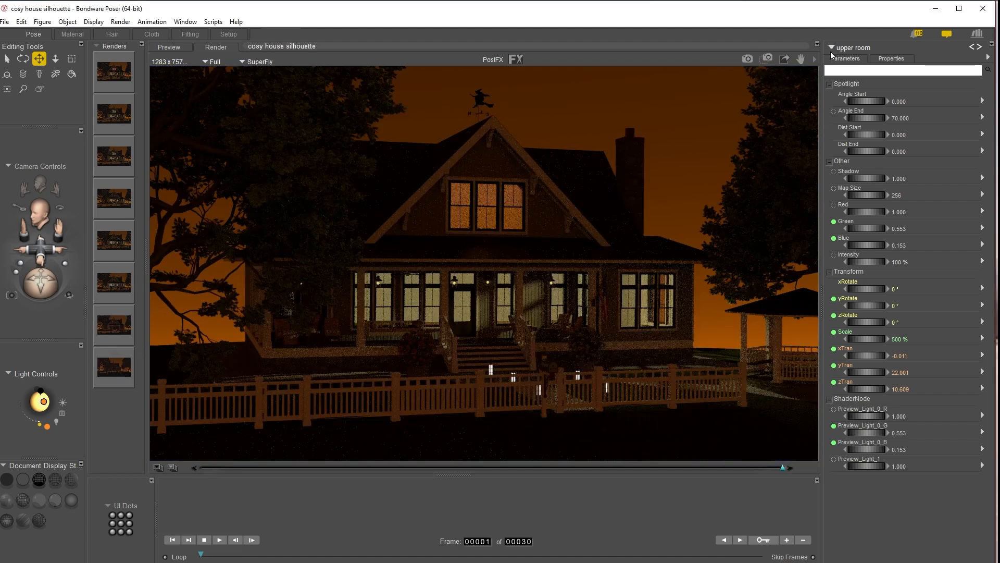
Step: Try shifting the upper gable window object sideways, then undo the move
{"action": "left_click", "coordinate": [504, 189]}
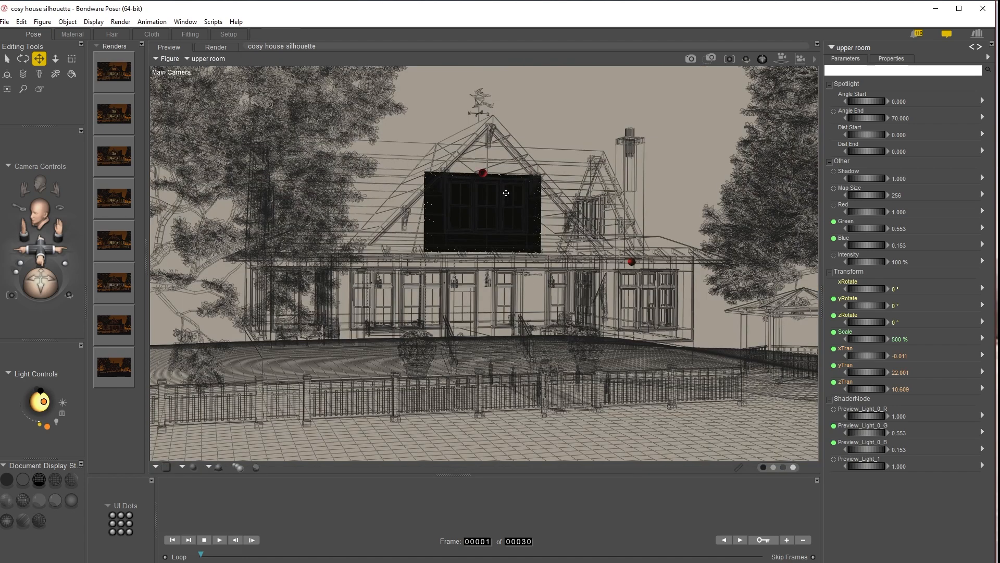
{"action": "left_click", "coordinate": [492, 217]}
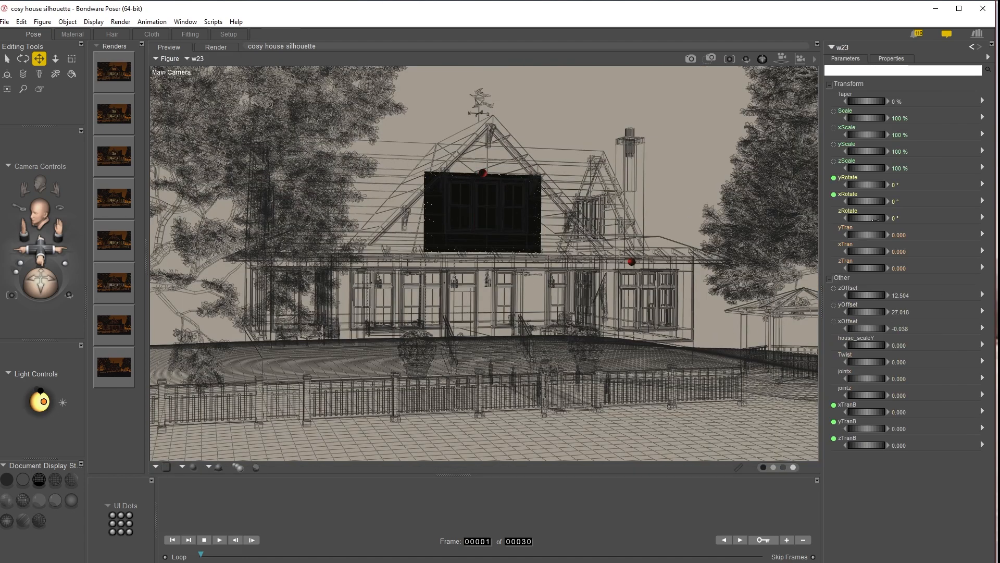
{"action": "left_click_drag", "start_coordinate": [865, 251], "coordinate": [880, 251]}
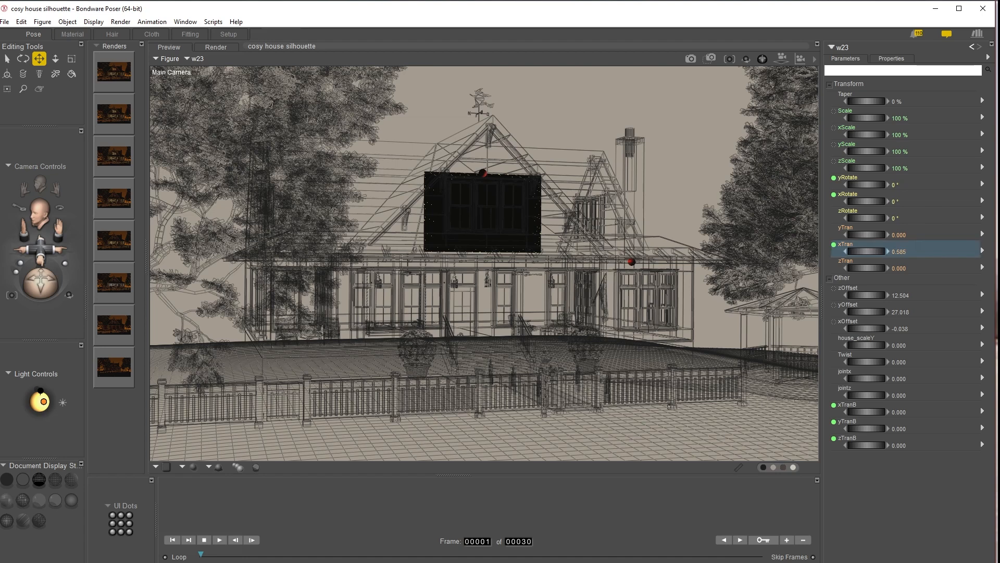
{"action": "key", "text": "ctrl+z"}
Step: Move the square panel to xTran about 3.67 and render the scene from the main camera
{"action": "left_click", "coordinate": [439, 188]}
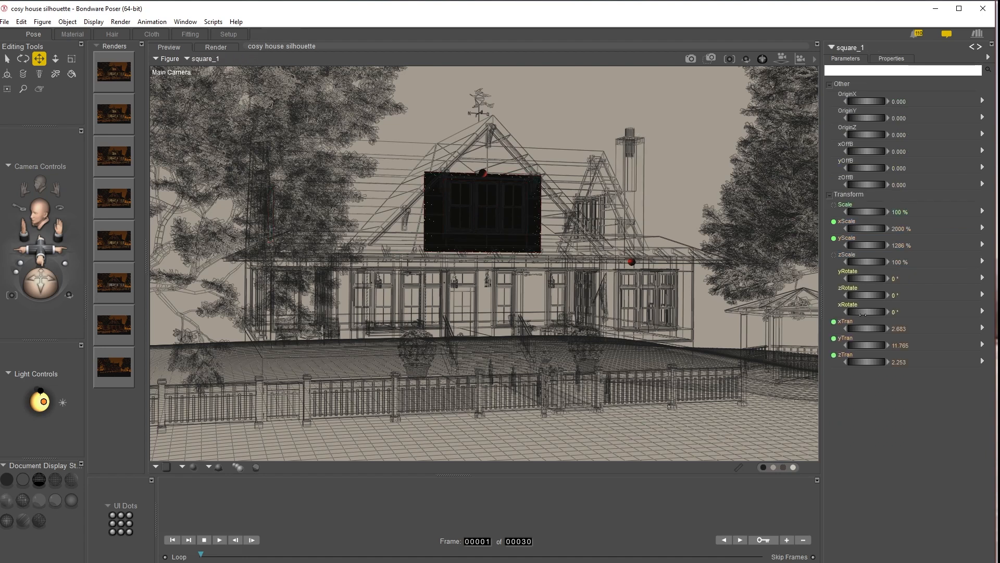
{"action": "mouse_move", "coordinate": [859, 330]}
{"action": "left_mouse_down"}
{"action": "mouse_move", "coordinate": [876, 329]}
{"action": "mouse_move", "coordinate": [863, 329]}
{"action": "left_mouse_up"}
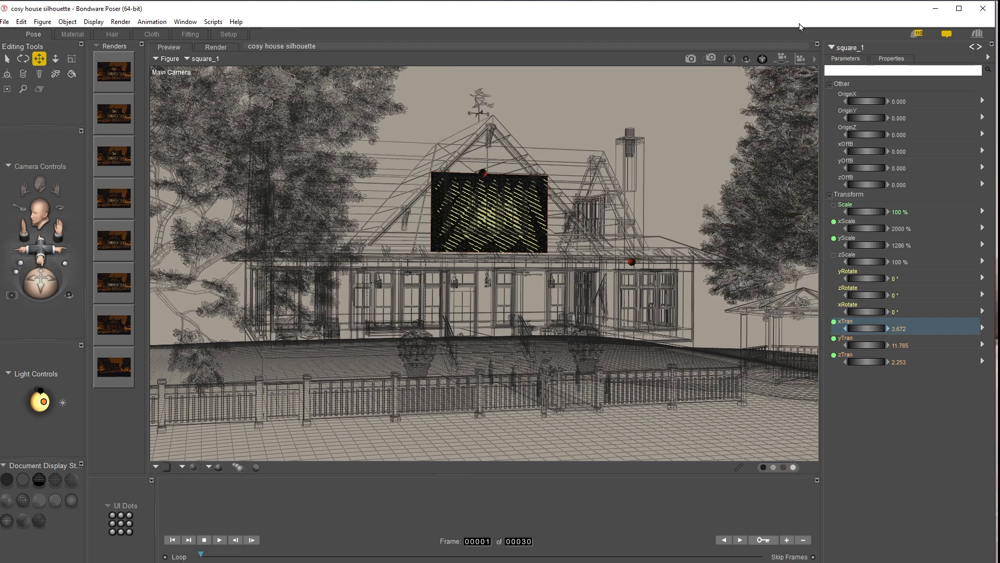
{"action": "left_click", "coordinate": [691, 59]}
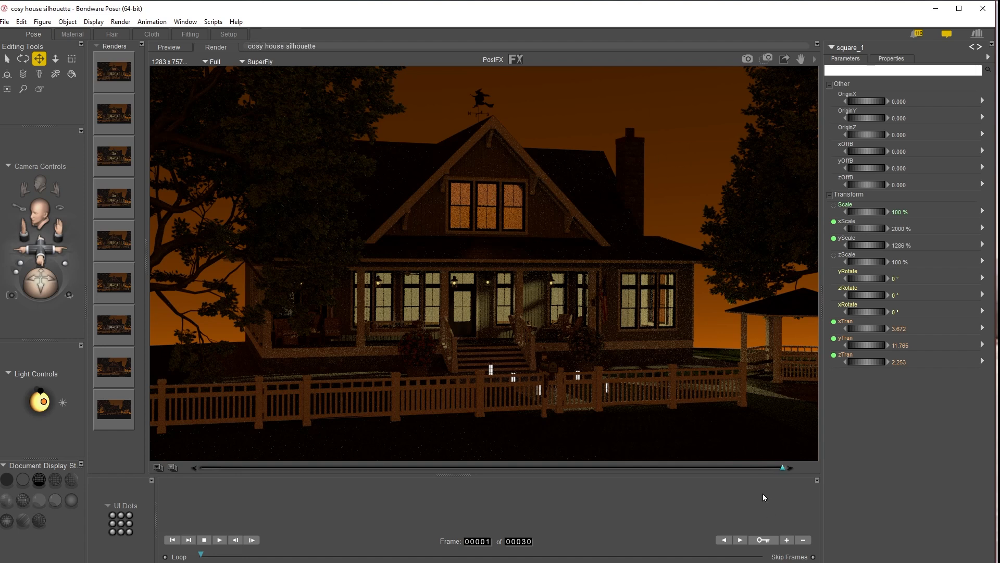
Step: Raise the new second square panel to yTran about 3.43
{"action": "left_click", "coordinate": [492, 219]}
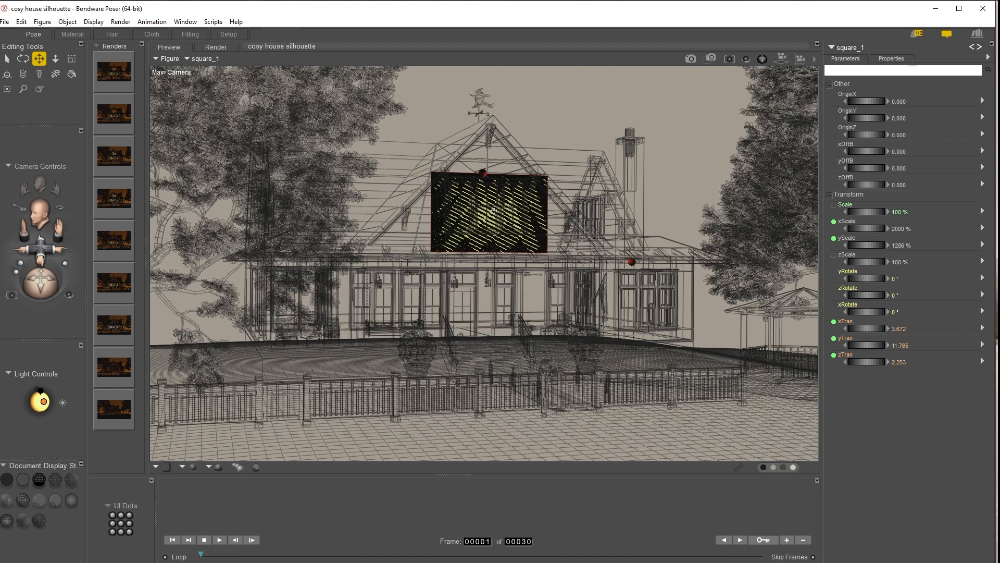
{"action": "left_click", "coordinate": [72, 34]}
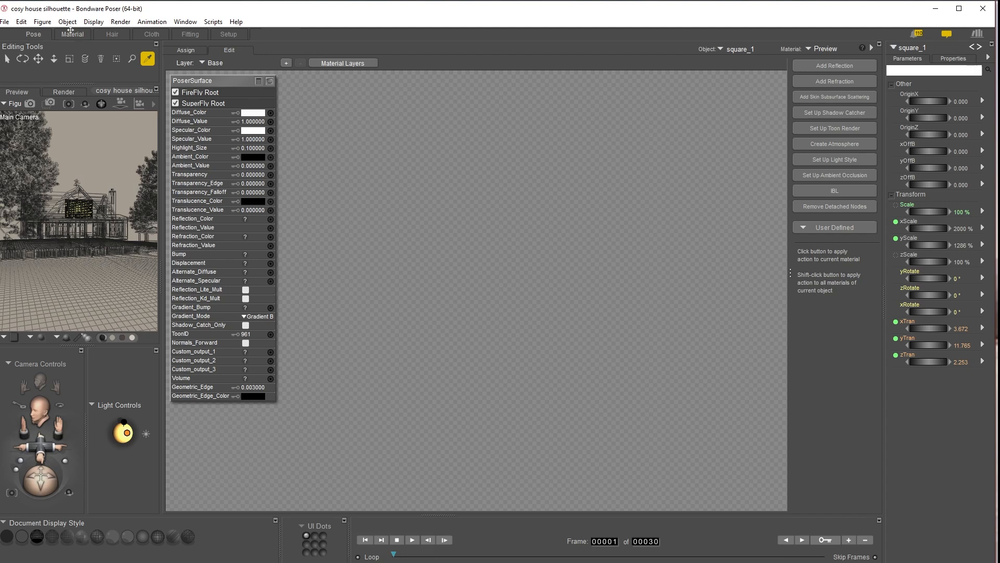
{"action": "left_click", "coordinate": [33, 33]}
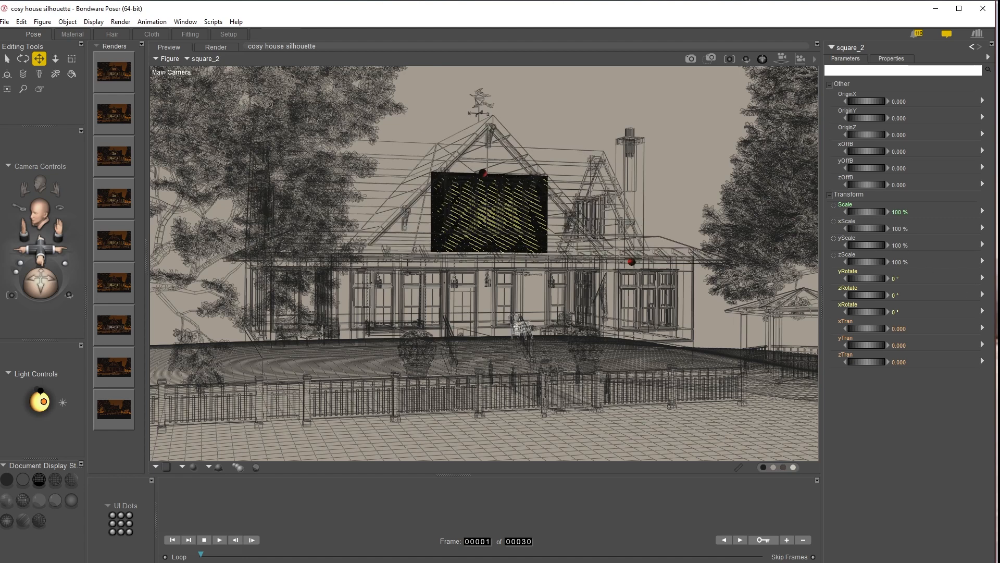
{"action": "left_click_drag", "start_coordinate": [862, 346], "coordinate": [872, 345]}
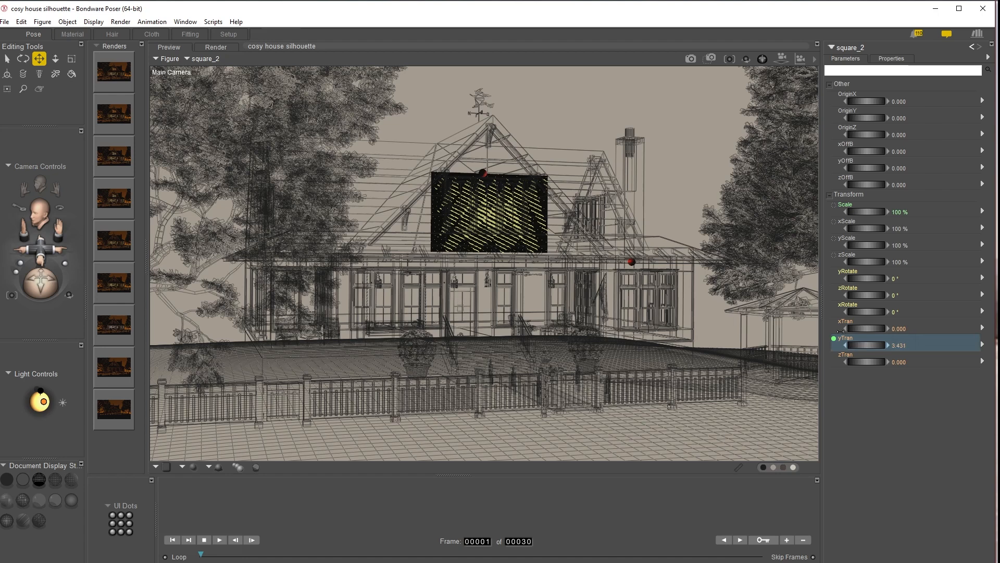
Step: Set the object display style to Flat Shaded
{"action": "left_click", "coordinate": [67, 23]}
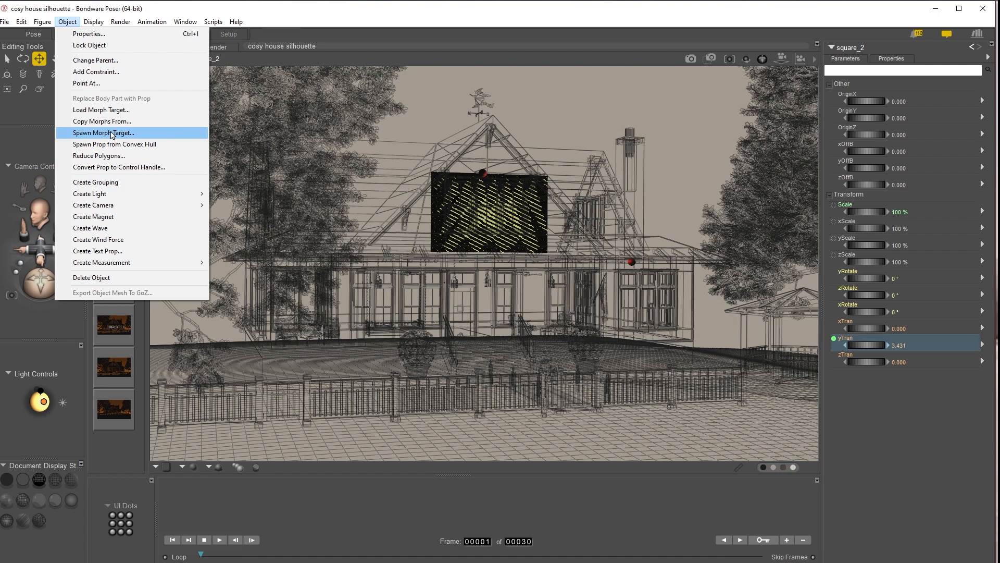
{"action": "mouse_move", "coordinate": [95, 23]}
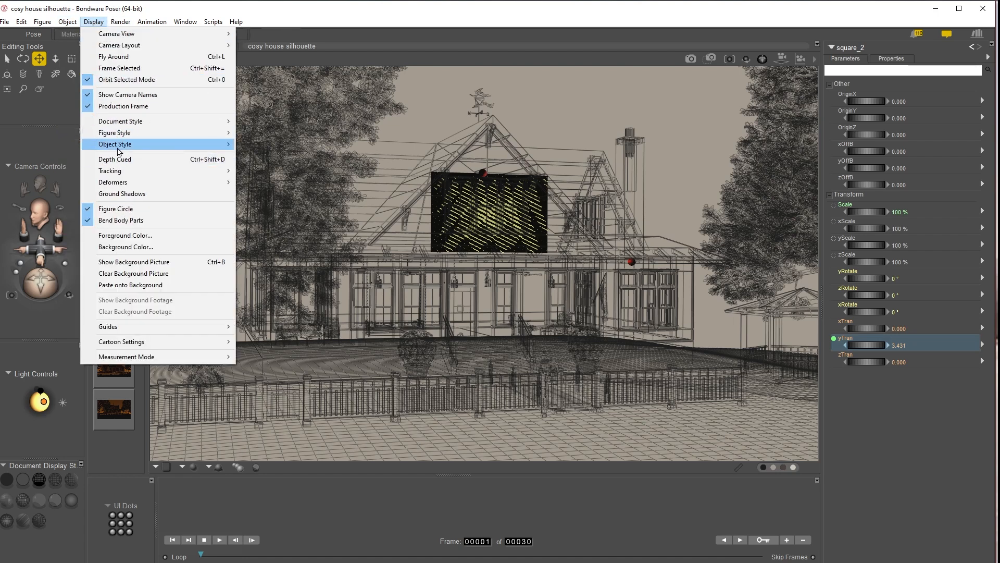
{"action": "mouse_move", "coordinate": [119, 150]}
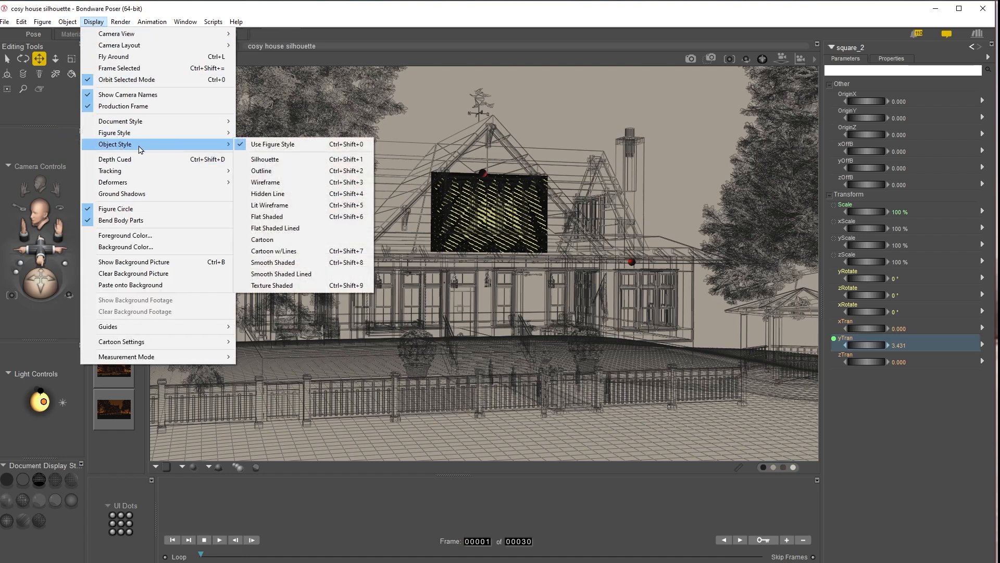
{"action": "left_click", "coordinate": [285, 217]}
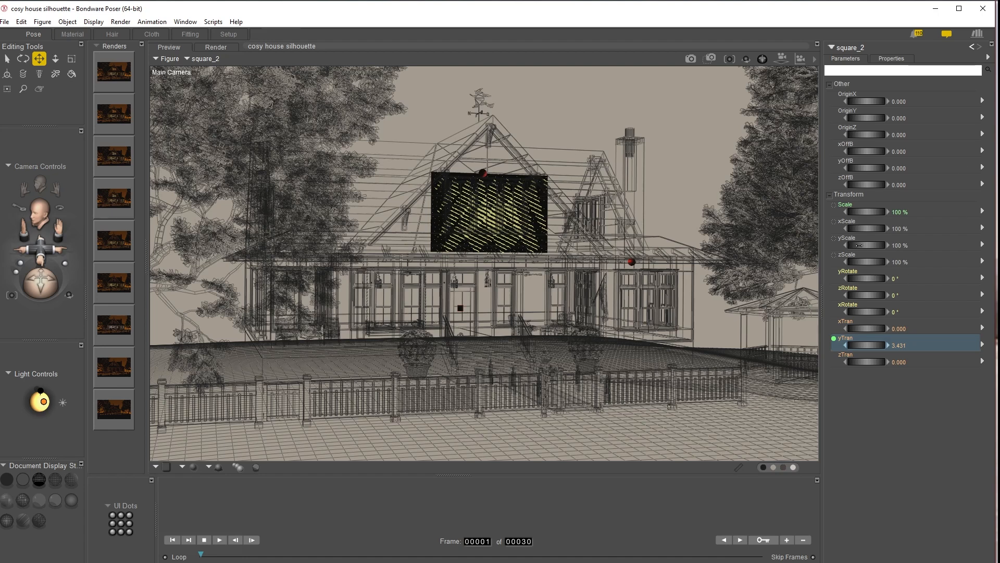
Step: Stretch the second square panel to yScale 1172% and lower it to yTran about -0.43
{"action": "left_click_drag", "start_coordinate": [867, 245], "coordinate": [909, 245]}
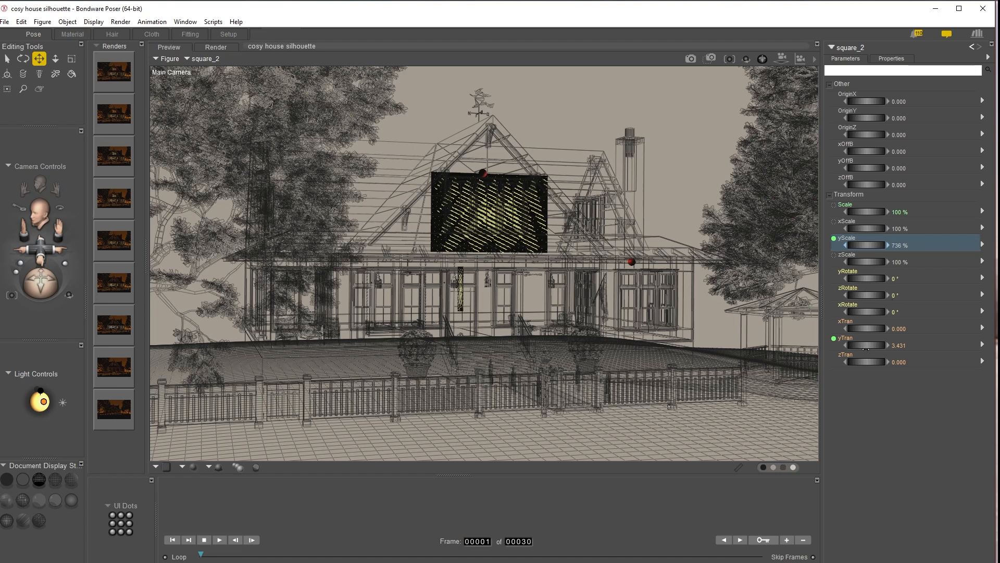
{"action": "left_click_drag", "start_coordinate": [866, 345], "coordinate": [847, 345]}
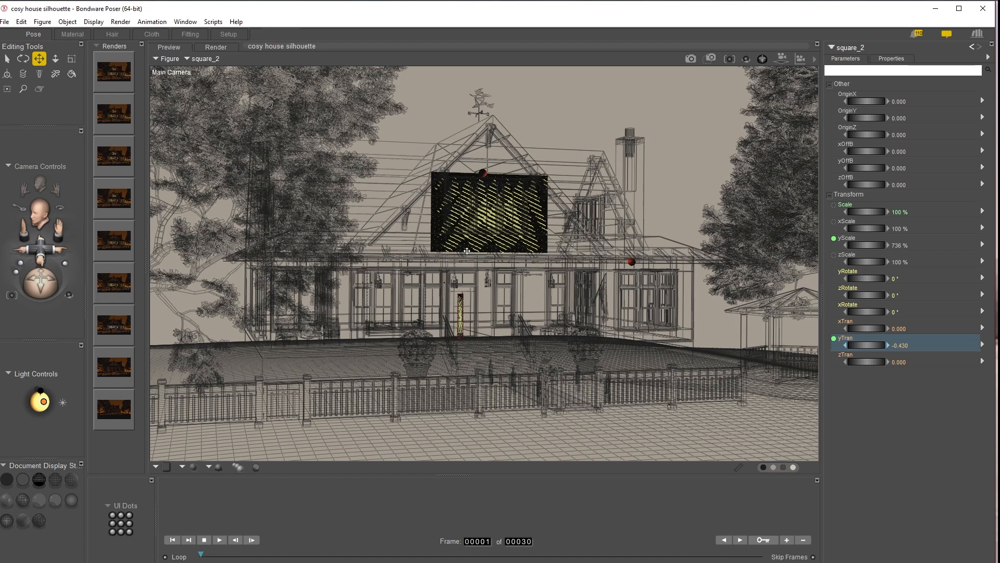
{"action": "left_click_drag", "start_coordinate": [863, 345], "coordinate": [863, 347]}
{"action": "key", "text": "ctrl+z"}
{"action": "left_click_drag", "start_coordinate": [865, 245], "coordinate": [879, 245]}
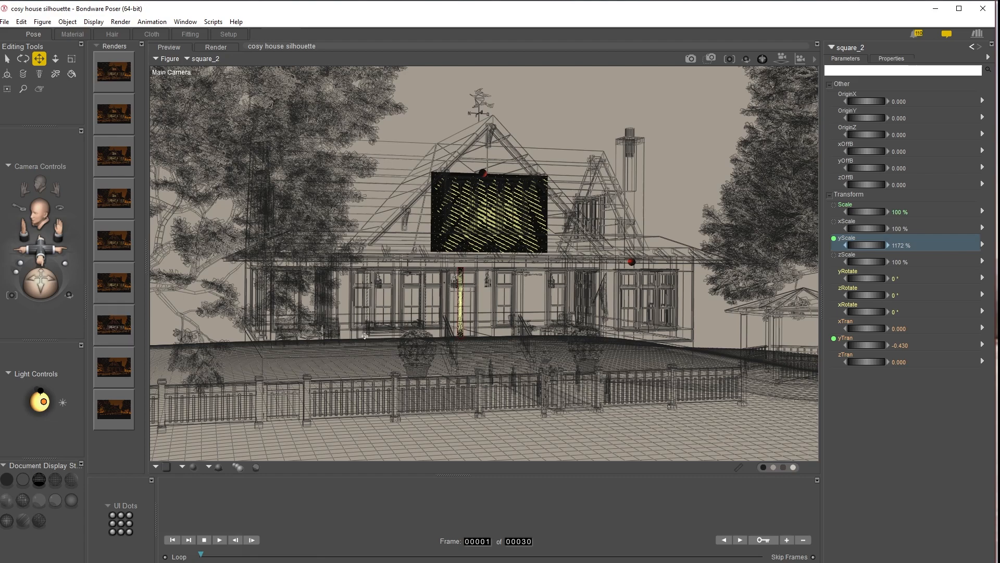
Step: Rotate the second square panel to yRotate 90°
{"action": "key", "text": "ctrl+apostrophe"}
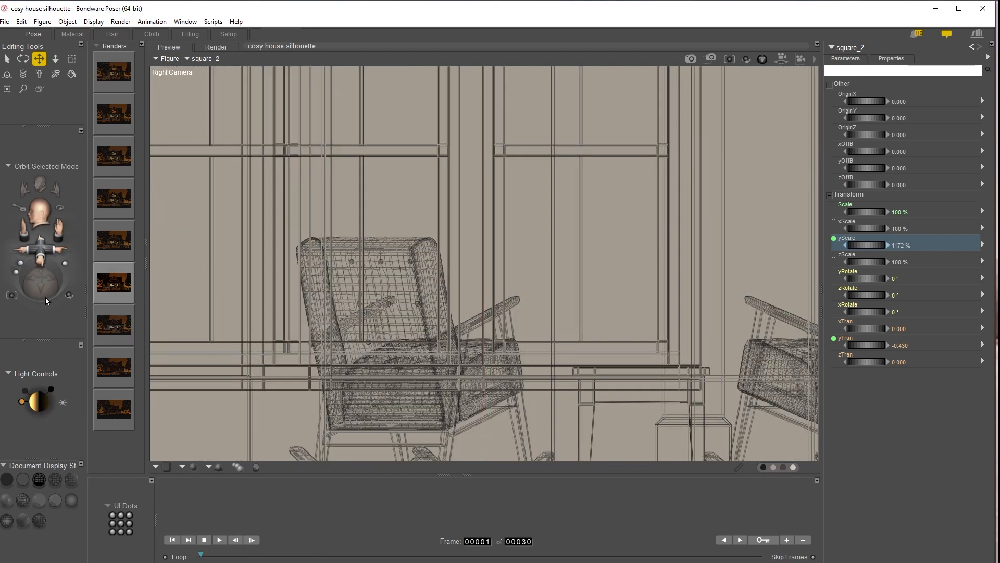
{"action": "scroll", "coordinate": [484, 263], "scroll_direction": "down", "scroll_amount": 15}
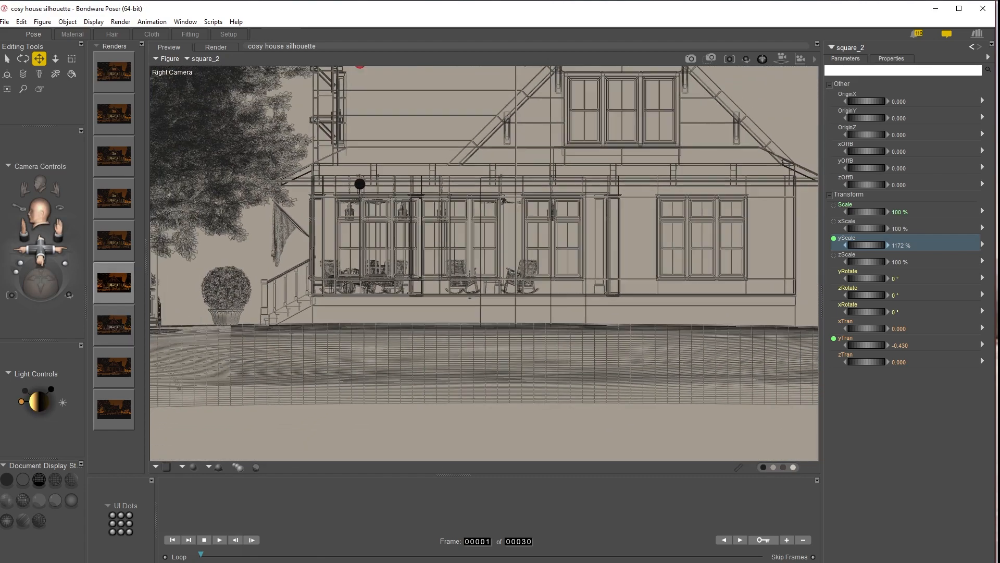
{"action": "scroll", "coordinate": [485, 263], "scroll_direction": "up", "scroll_amount": 10}
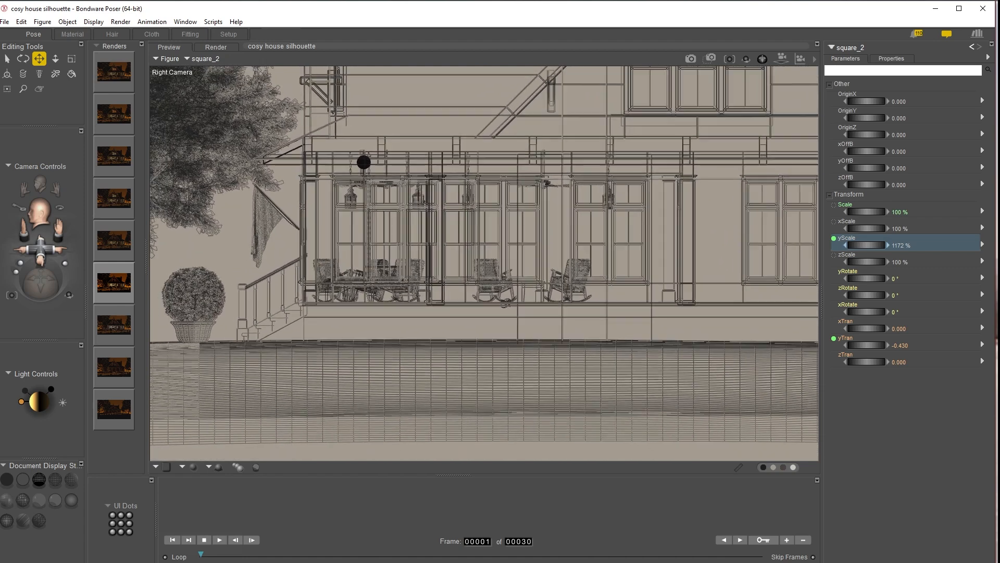
{"action": "left_click_drag", "start_coordinate": [41, 249], "coordinate": [135, 400]}
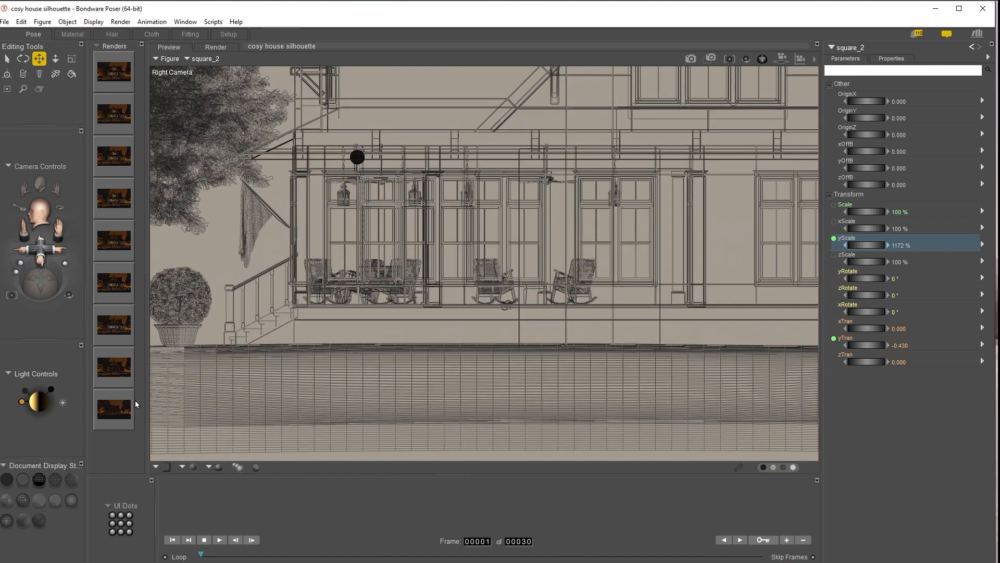
{"action": "key", "text": "ctrl+m"}
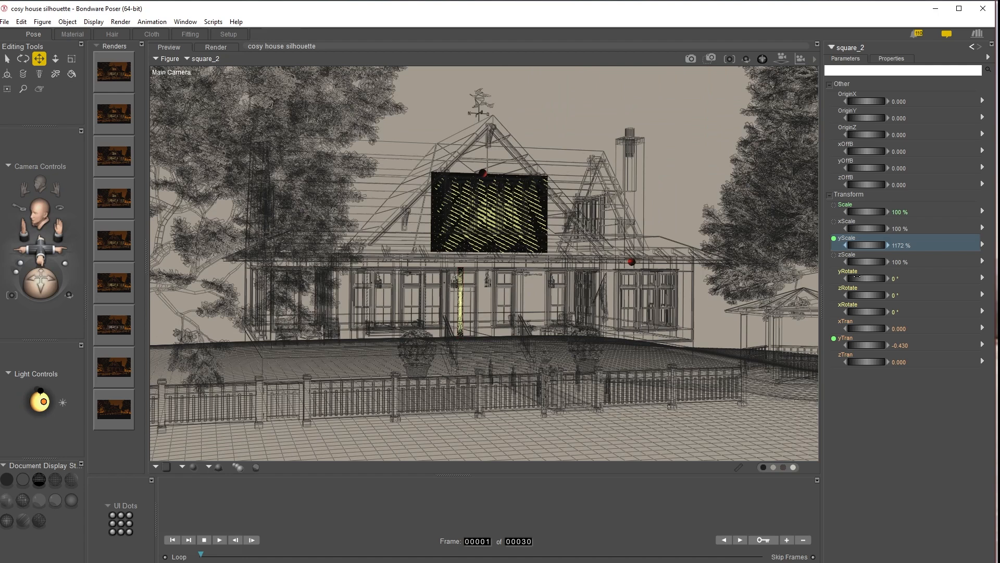
{"action": "left_click", "coordinate": [906, 280]}
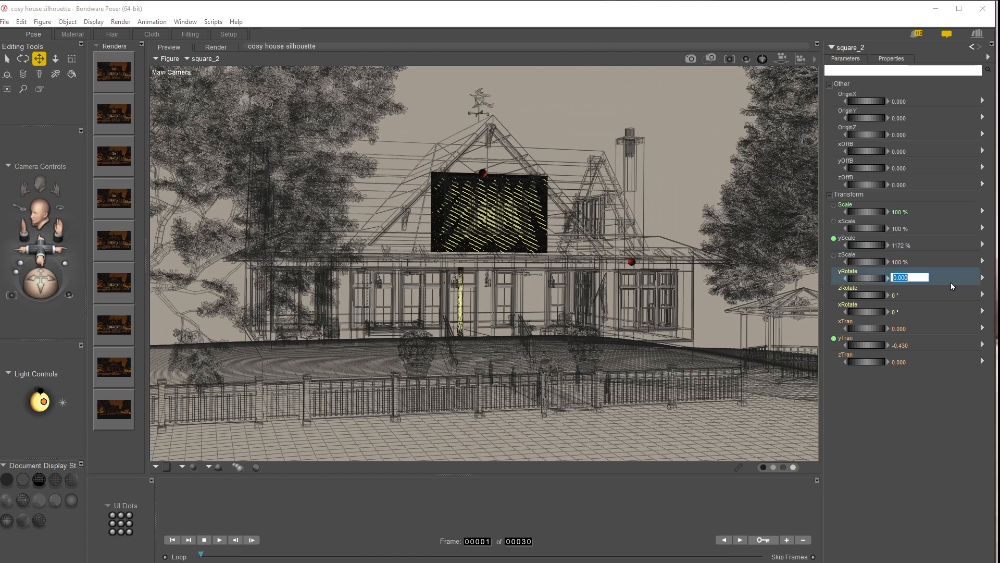
{"action": "type", "text": "90"}
{"action": "key", "text": "Return"}
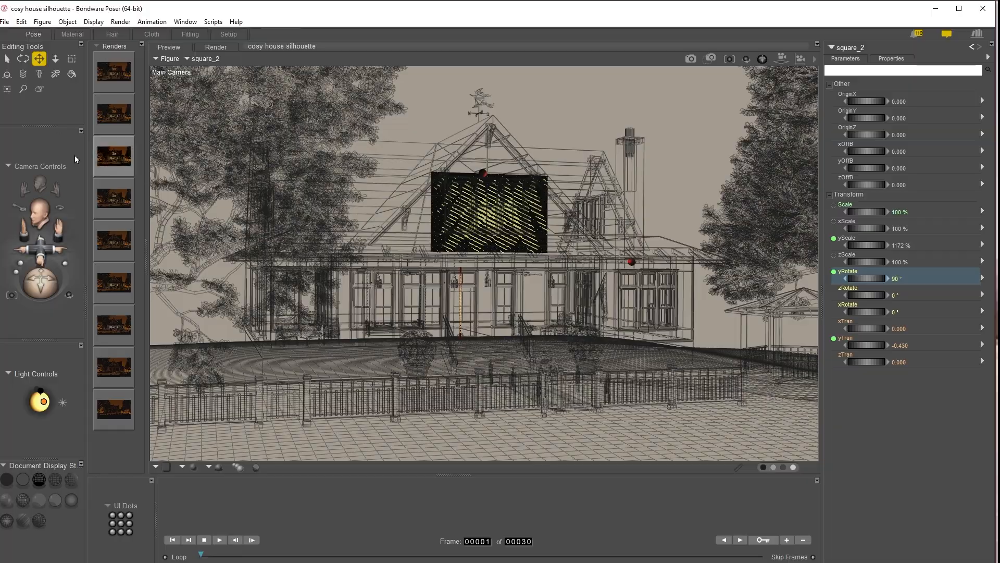
Step: Widen the second square panel to xScale 5000%
{"action": "mouse_move", "coordinate": [48, 286]}
{"action": "left_mouse_down"}
{"action": "mouse_move", "coordinate": [89, 287]}
{"action": "mouse_move", "coordinate": [60, 295]}
{"action": "mouse_move", "coordinate": [51, 286]}
{"action": "mouse_move", "coordinate": [62, 280]}
{"action": "left_mouse_up"}
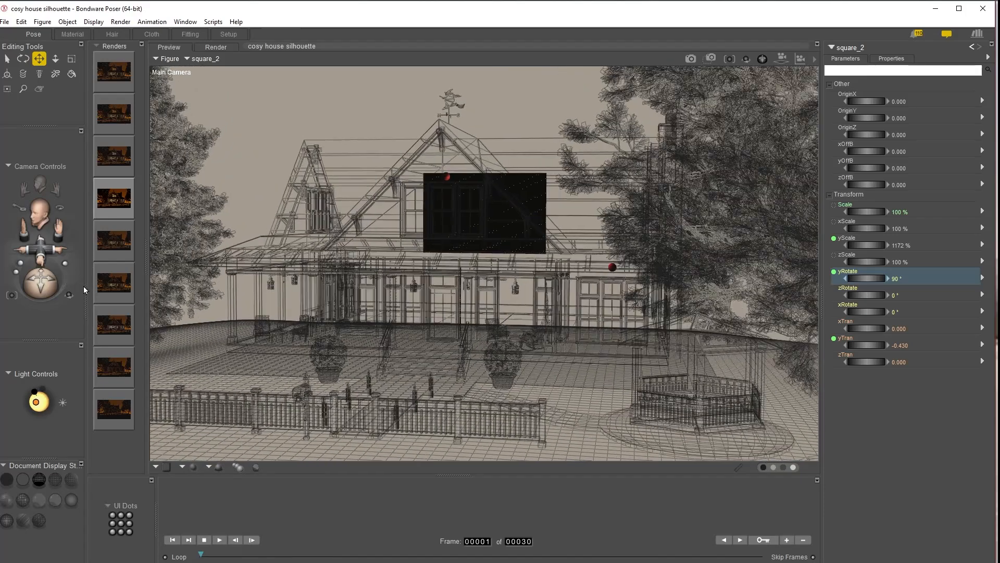
{"action": "key", "text": "ctrl+y"}
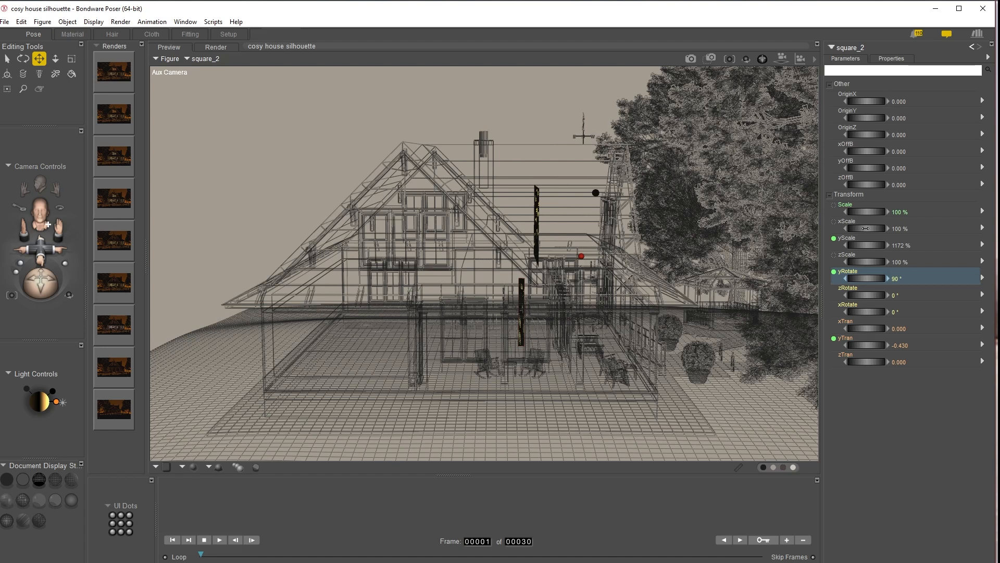
{"action": "left_click_drag", "start_coordinate": [866, 228], "coordinate": [890, 228]}
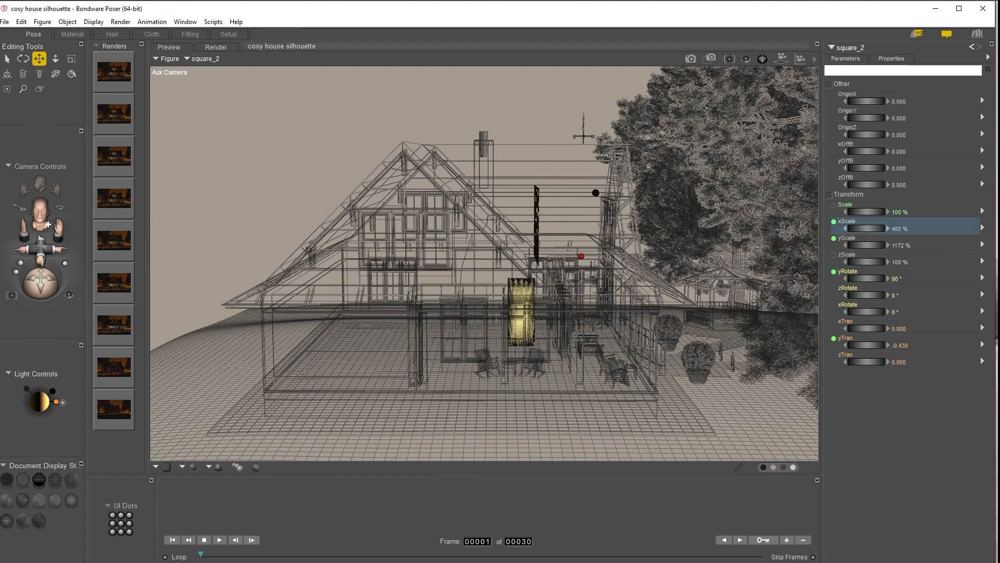
{"action": "left_click_drag", "start_coordinate": [891, 228], "coordinate": [907, 228]}
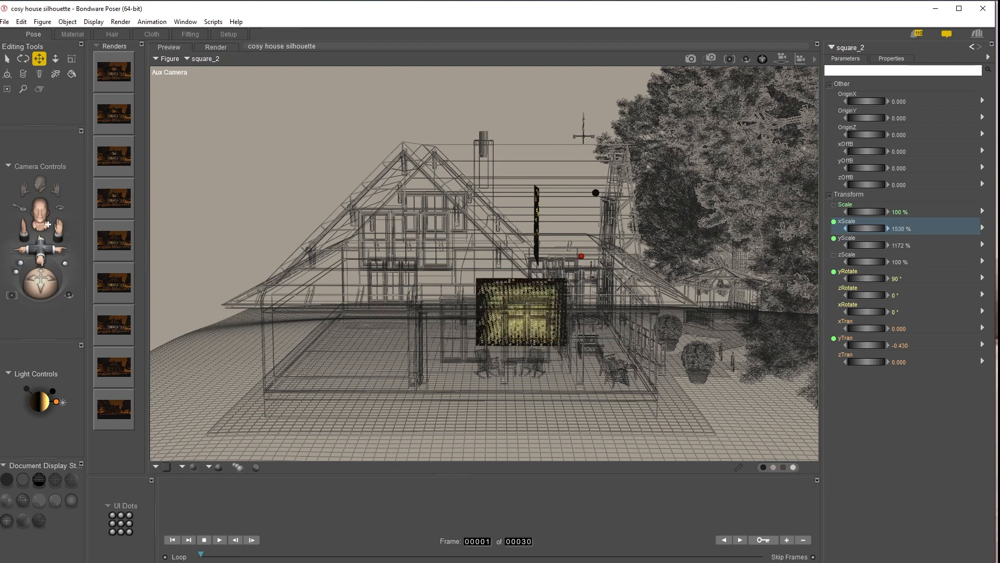
{"action": "left_click", "coordinate": [901, 228]}
{"action": "type", "text": "5000"}
{"action": "key", "text": "Return"}
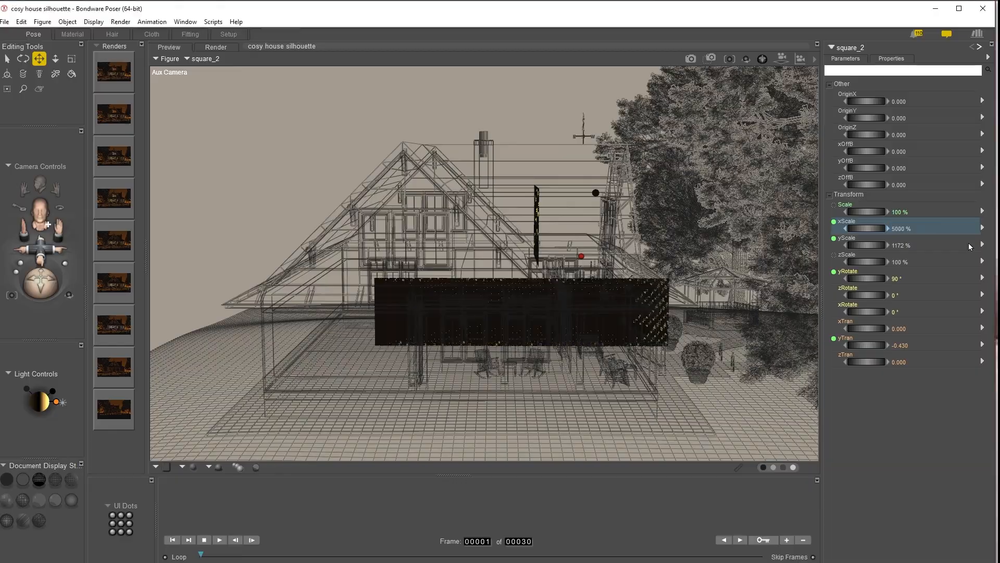
Step: Move the second square panel to zTran about -6.53 and render from the main camera
{"action": "mouse_move", "coordinate": [45, 290]}
{"action": "left_mouse_down"}
{"action": "mouse_move", "coordinate": [12, 289]}
{"action": "mouse_move", "coordinate": [10, 281]}
{"action": "mouse_move", "coordinate": [45, 305]}
{"action": "left_mouse_up"}
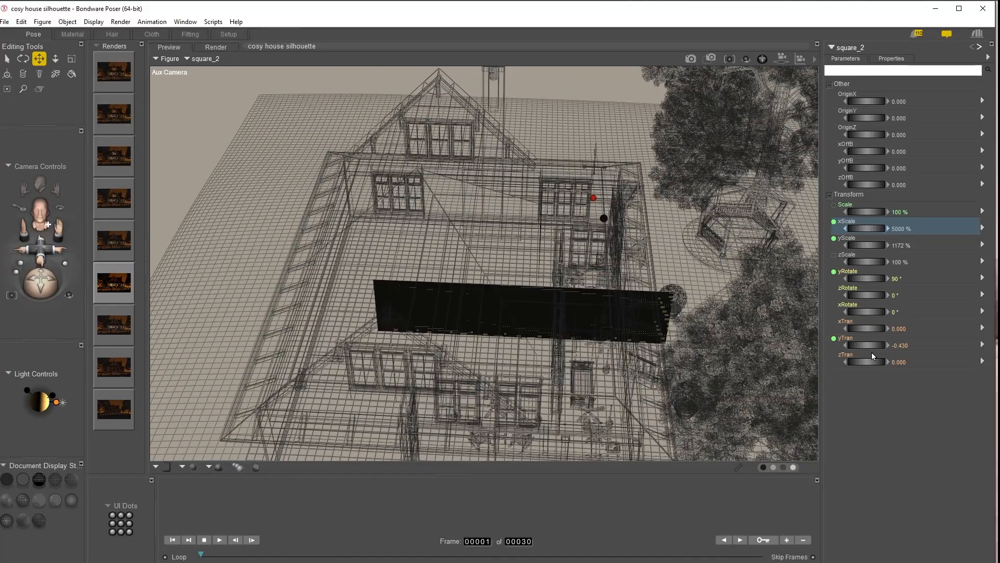
{"action": "left_click_drag", "start_coordinate": [868, 360], "coordinate": [825, 361]}
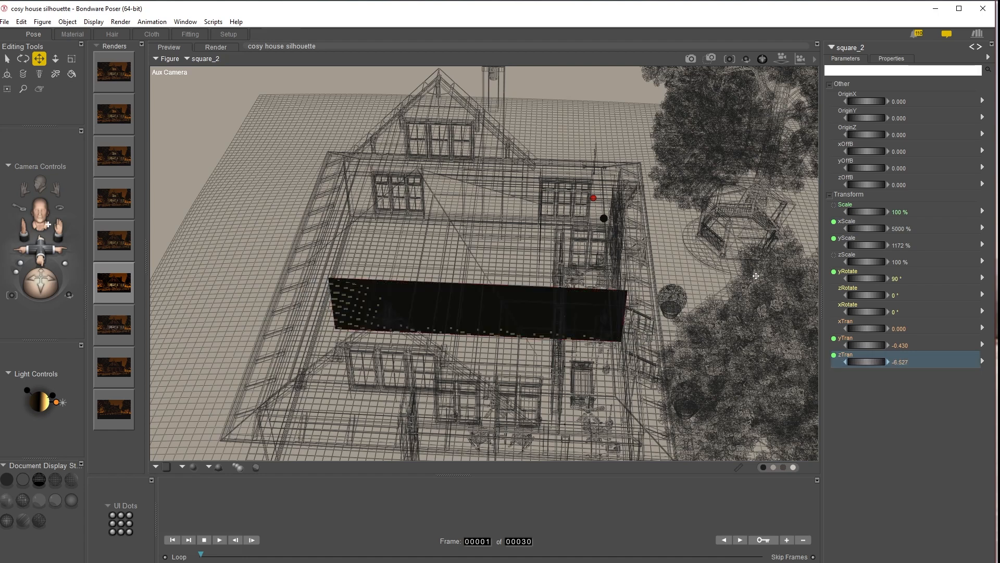
{"action": "key", "text": "ctrl+m"}
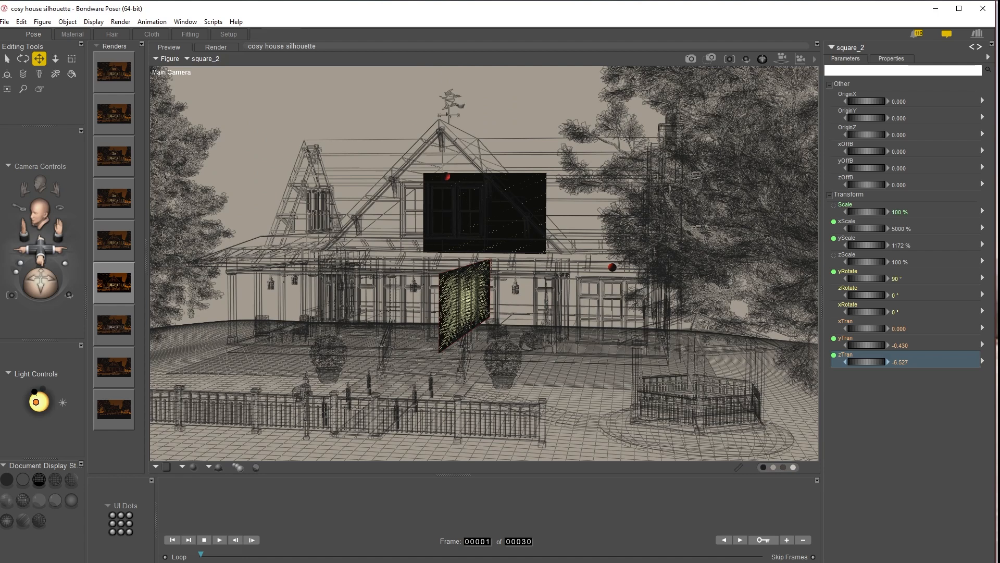
{"action": "left_click", "coordinate": [692, 59]}
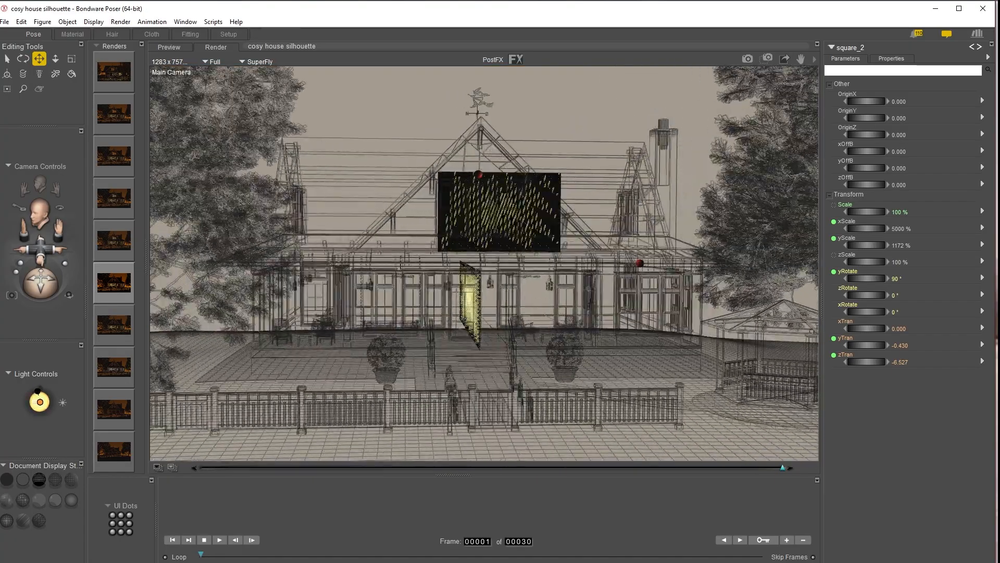
Step: Increase the second square panel's yScale to about 1311%
{"action": "left_click_drag", "start_coordinate": [40, 283], "coordinate": [67, 297]}
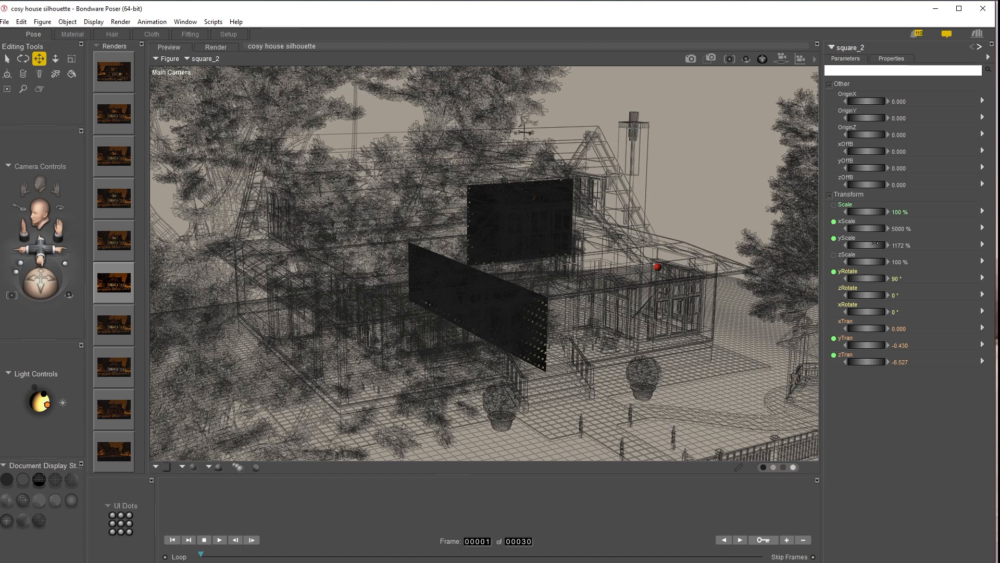
{"action": "left_click_drag", "start_coordinate": [866, 245], "coordinate": [904, 245]}
{"action": "left_click_drag", "start_coordinate": [997, 251], "coordinate": [986, 251]}
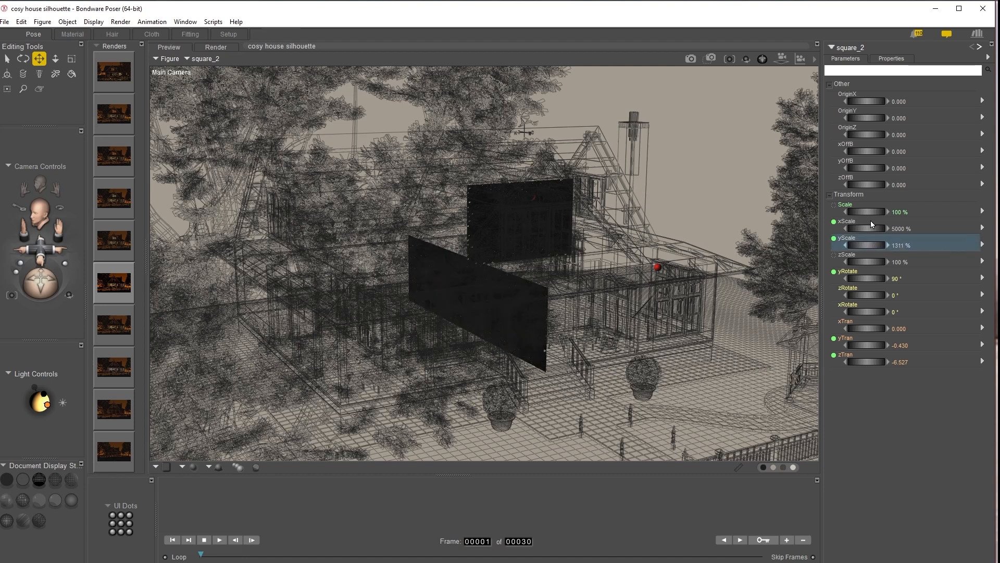
Step: Narrow the second square panel to xScale about 4216% and move it to zTran about -12.76
{"action": "left_click_drag", "start_coordinate": [866, 228], "coordinate": [840, 228]}
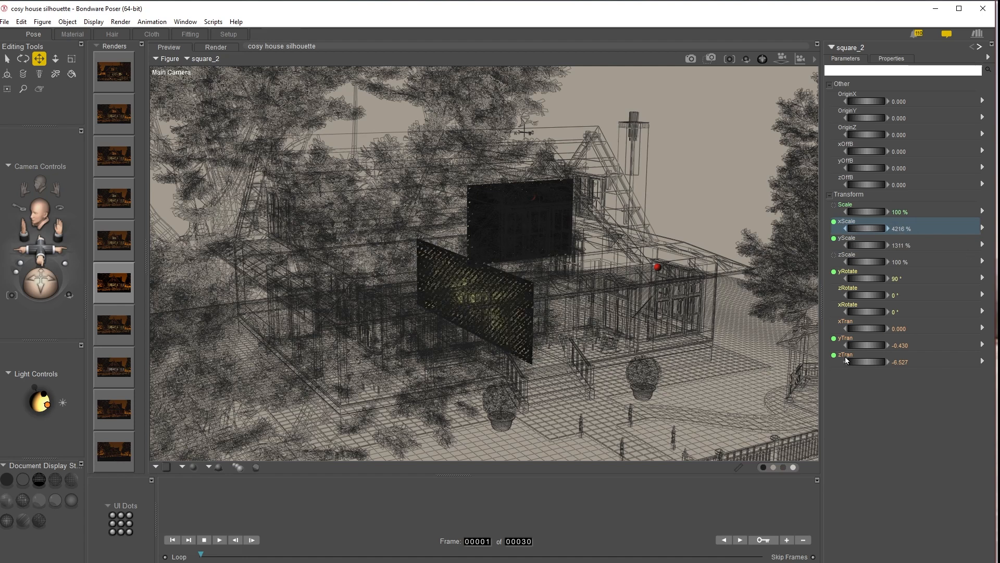
{"action": "left_click_drag", "start_coordinate": [867, 361], "coordinate": [812, 361]}
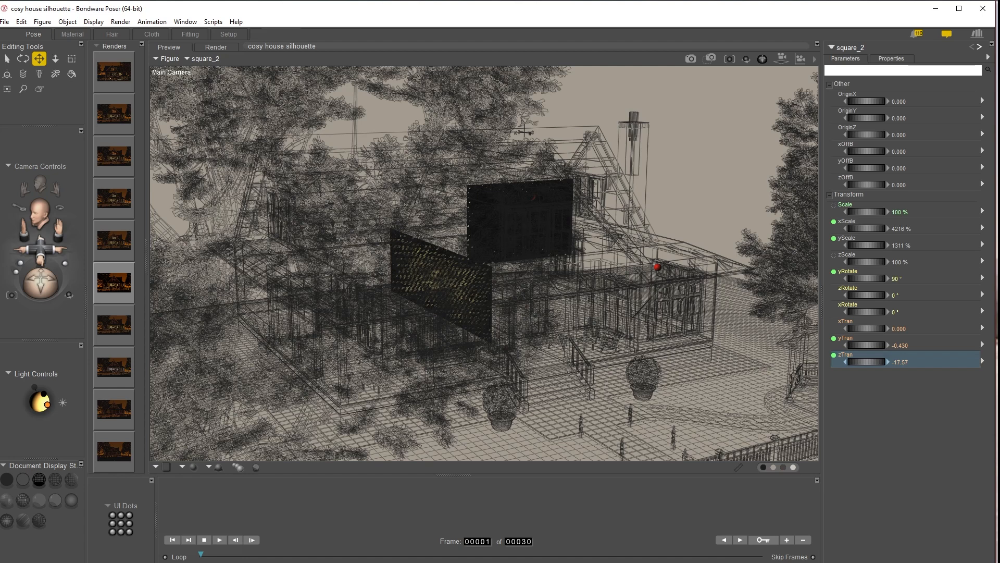
{"action": "key", "text": "ctrl+t"}
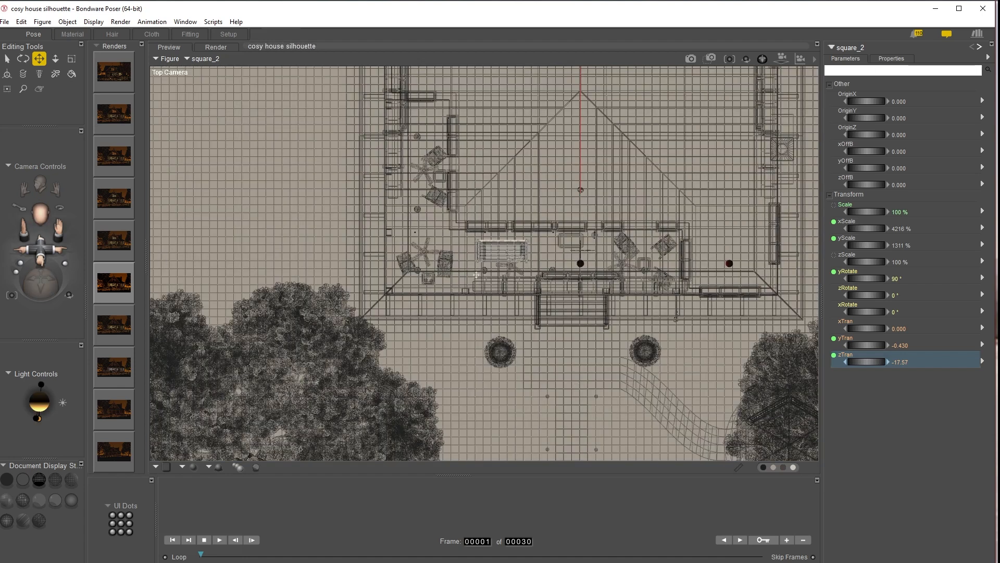
{"action": "key", "text": "ctrl+y"}
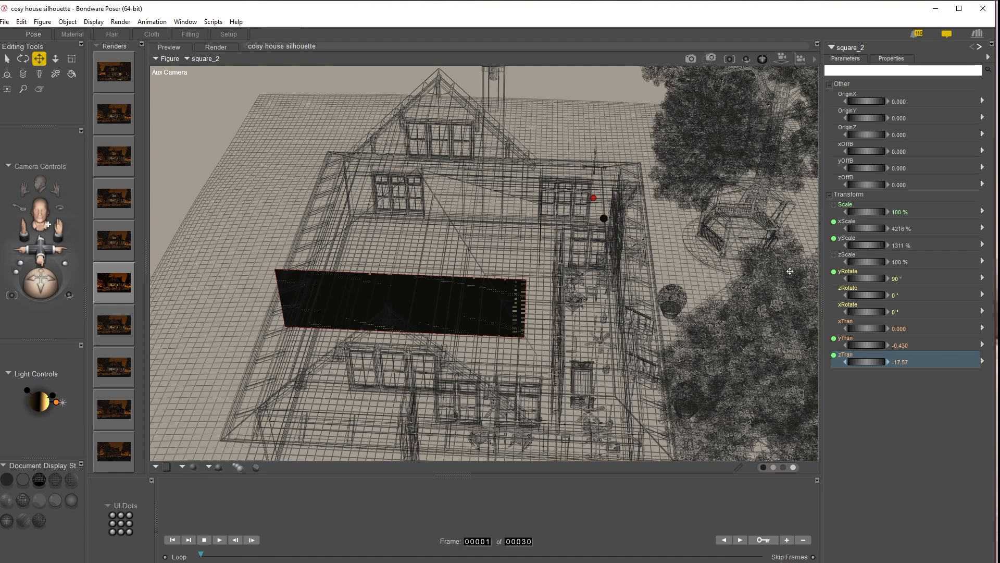
{"action": "mouse_move", "coordinate": [857, 359]}
{"action": "left_mouse_down"}
{"action": "mouse_move", "coordinate": [886, 359]}
{"action": "mouse_move", "coordinate": [855, 367]}
{"action": "left_mouse_up"}
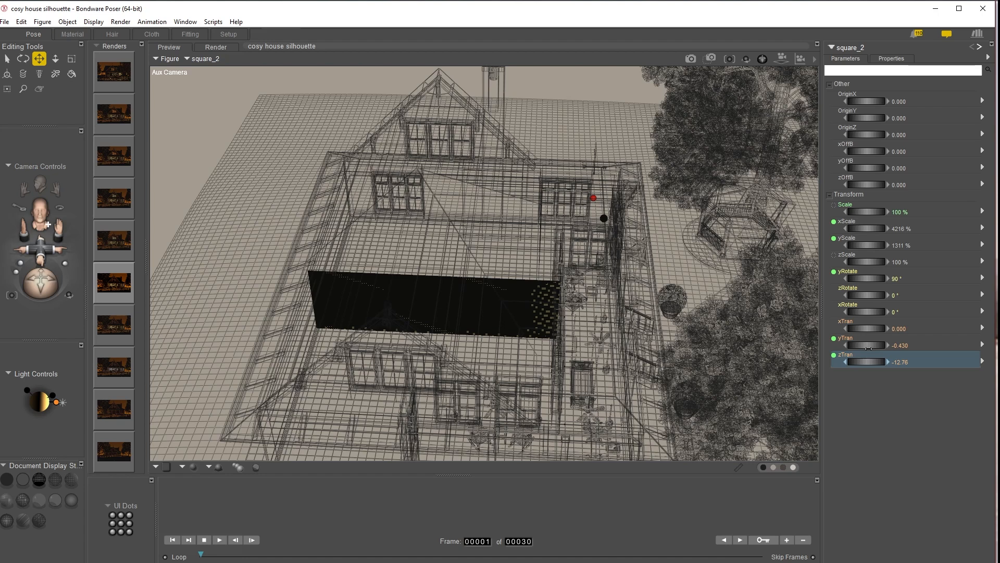
Step: Move the second square panel to xTran about 5.384 and render the scene from the main camera
{"action": "left_click_drag", "start_coordinate": [866, 328], "coordinate": [873, 328]}
{"action": "left_click_drag", "start_coordinate": [867, 329], "coordinate": [877, 329]}
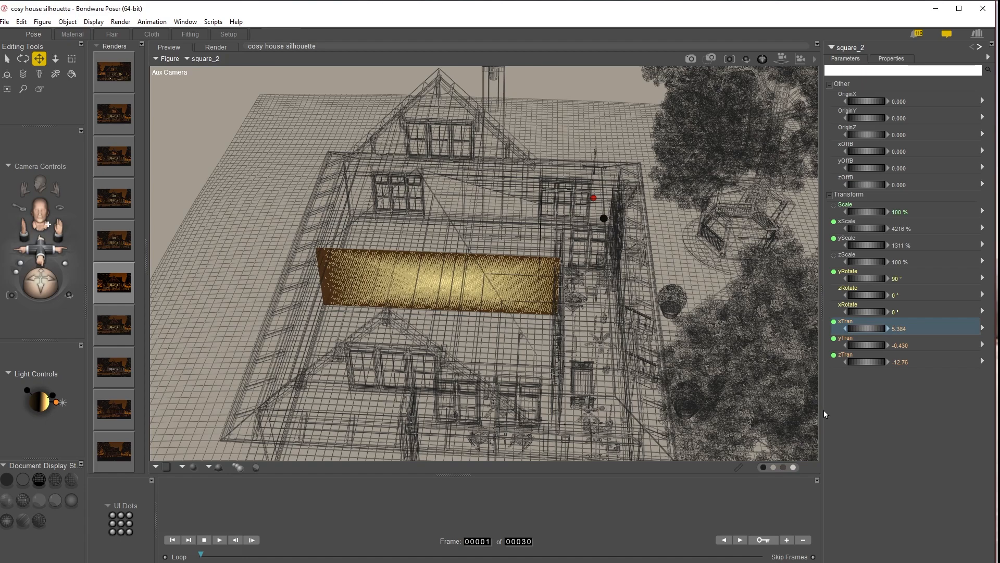
{"action": "key", "text": "ctrl+m"}
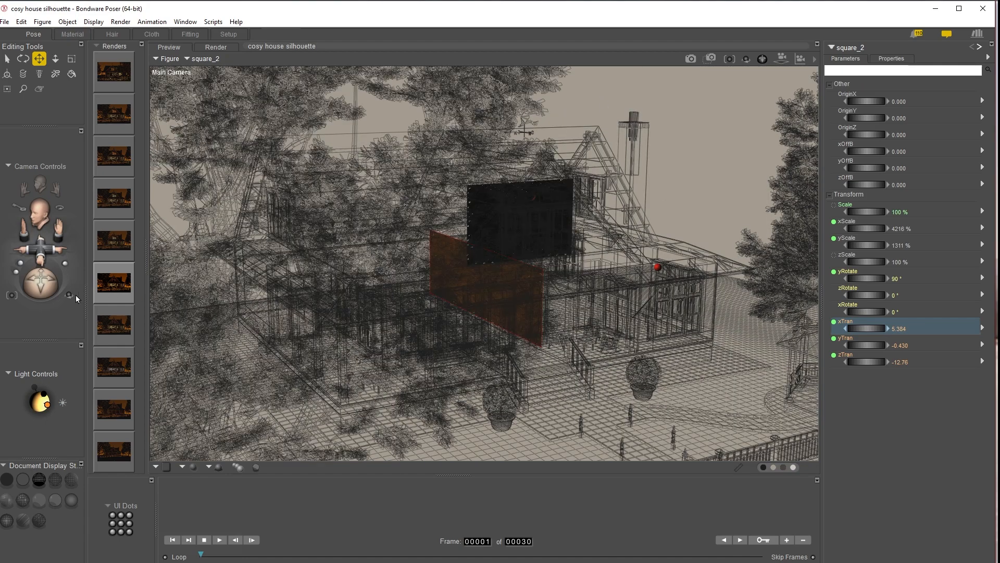
{"action": "left_click_drag", "start_coordinate": [41, 283], "coordinate": [906, 5]}
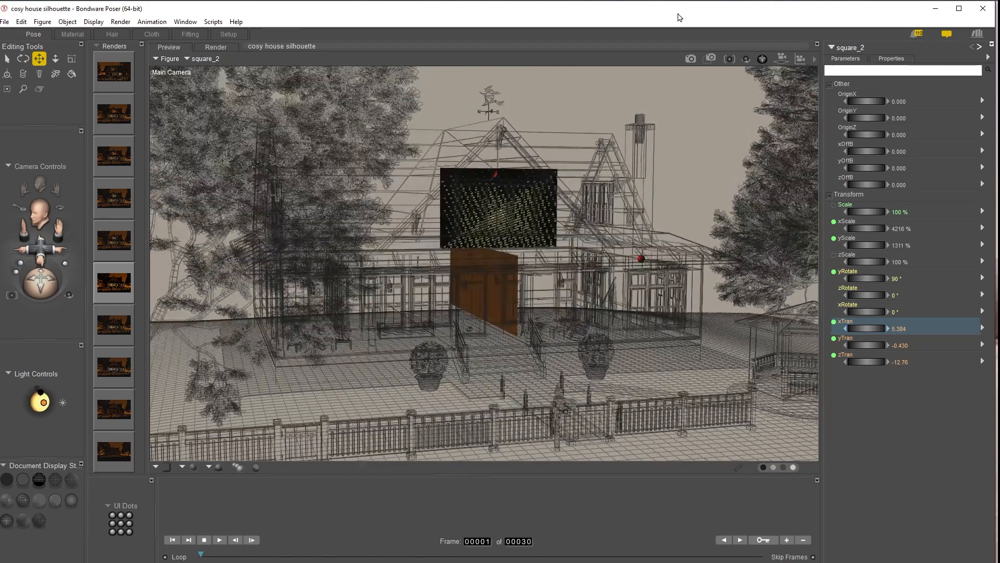
{"action": "left_click", "coordinate": [691, 59]}
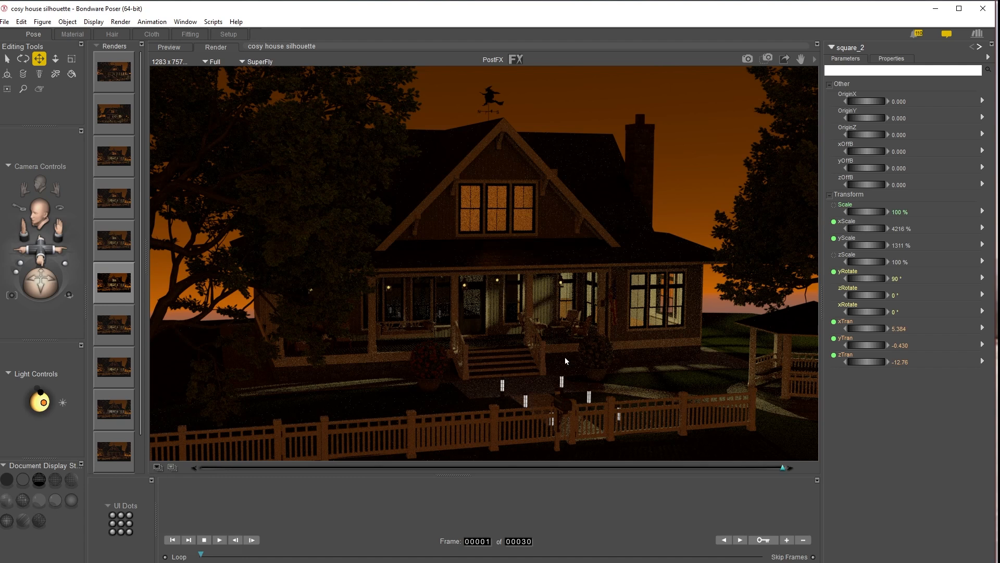
Step: Switch on the lamp light in its properties
{"action": "left_click", "coordinate": [851, 49]}
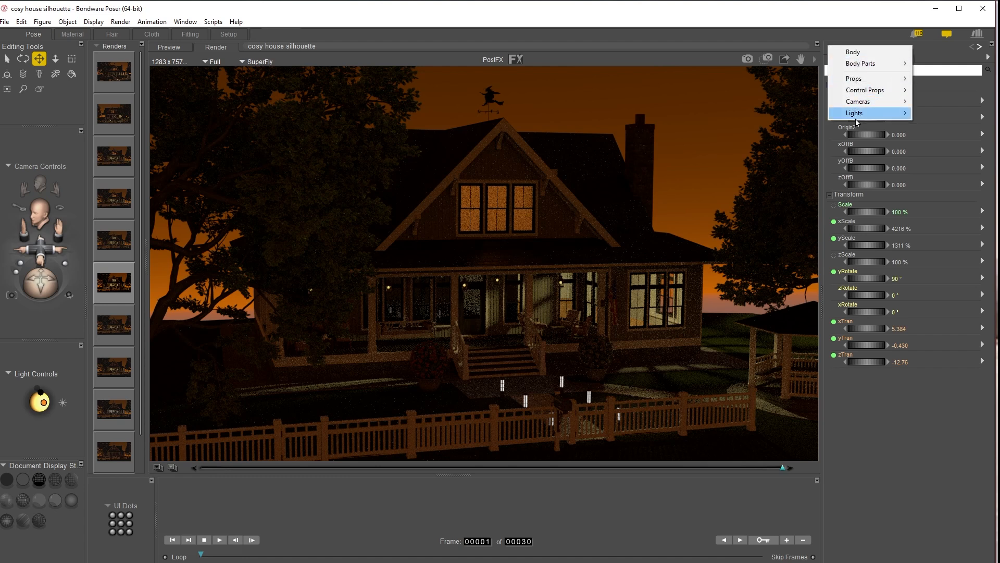
{"action": "mouse_move", "coordinate": [856, 122]}
{"action": "left_click", "coordinate": [948, 114]}
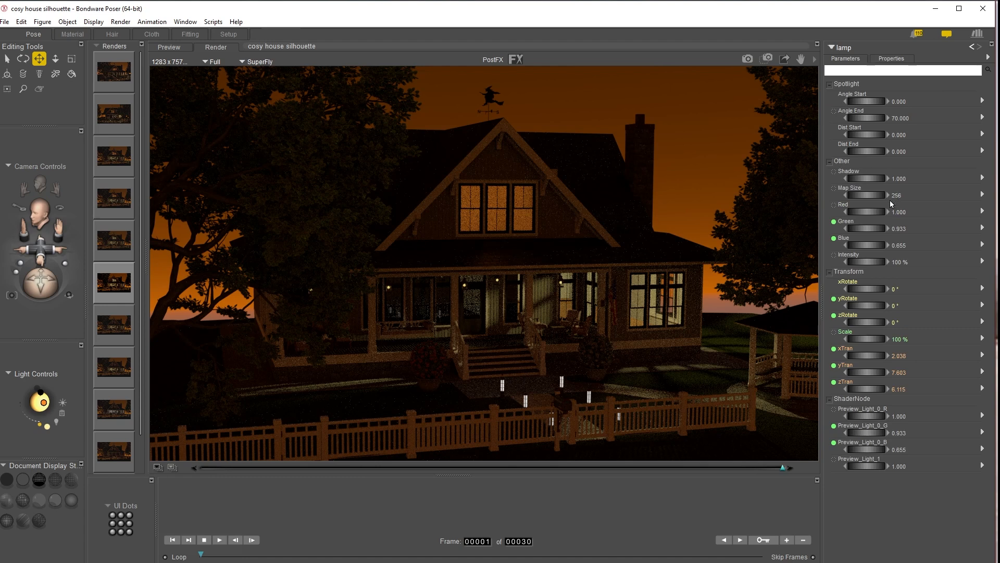
{"action": "left_click", "coordinate": [892, 58]}
{"action": "left_click", "coordinate": [831, 118]}
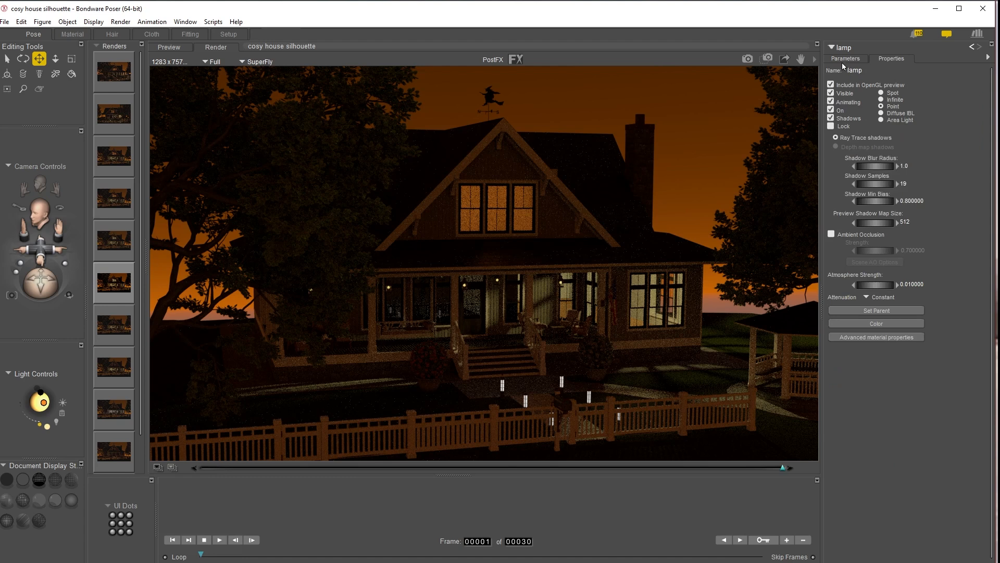
Step: Switch on the lamp 2 light in its properties
{"action": "left_click", "coordinate": [844, 49]}
{"action": "mouse_move", "coordinate": [861, 114]}
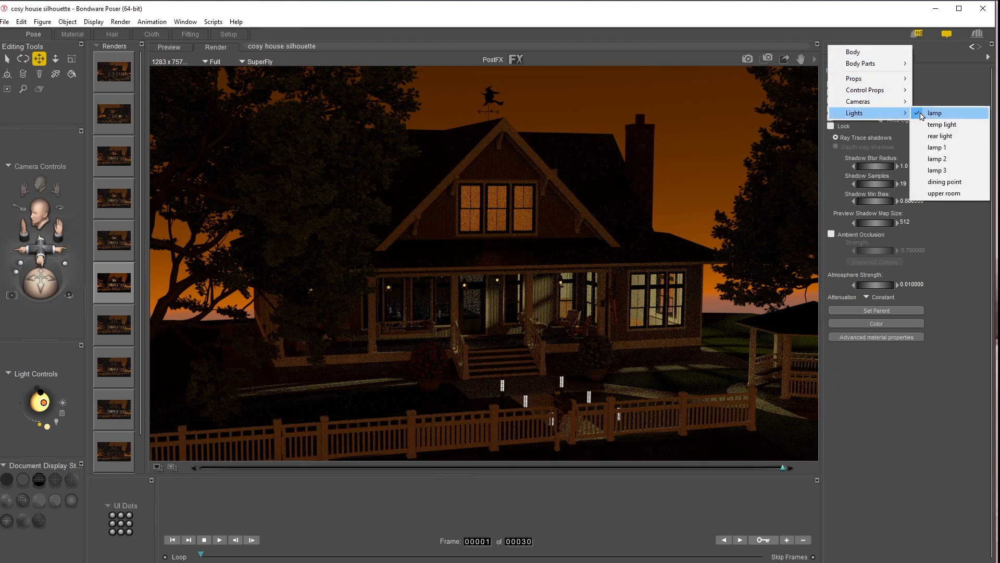
{"action": "left_click", "coordinate": [940, 159]}
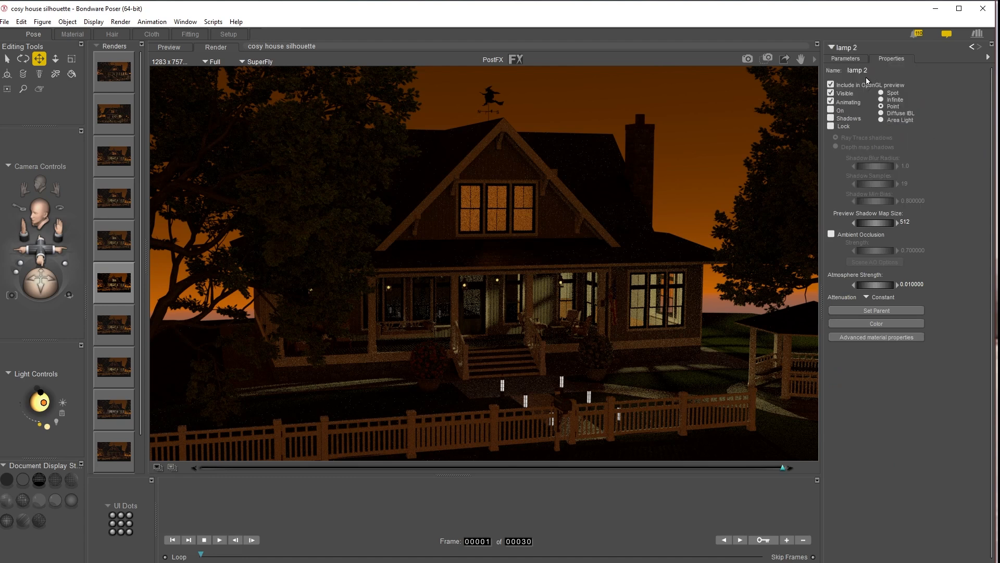
{"action": "left_click", "coordinate": [831, 111]}
Step: Switch on the lamp 3 light in its properties
{"action": "left_click", "coordinate": [844, 48]}
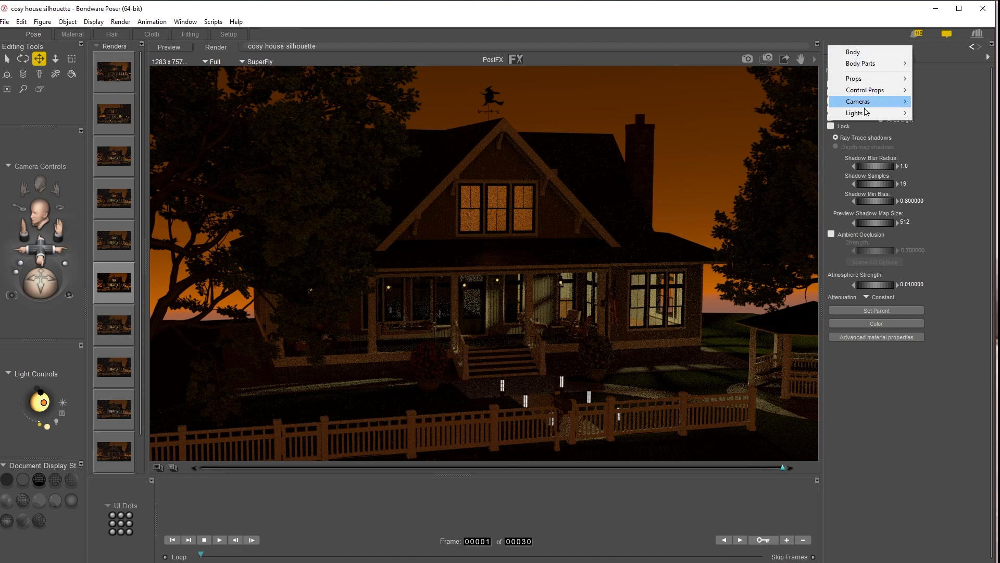
{"action": "mouse_move", "coordinate": [861, 114]}
{"action": "left_click", "coordinate": [937, 170]}
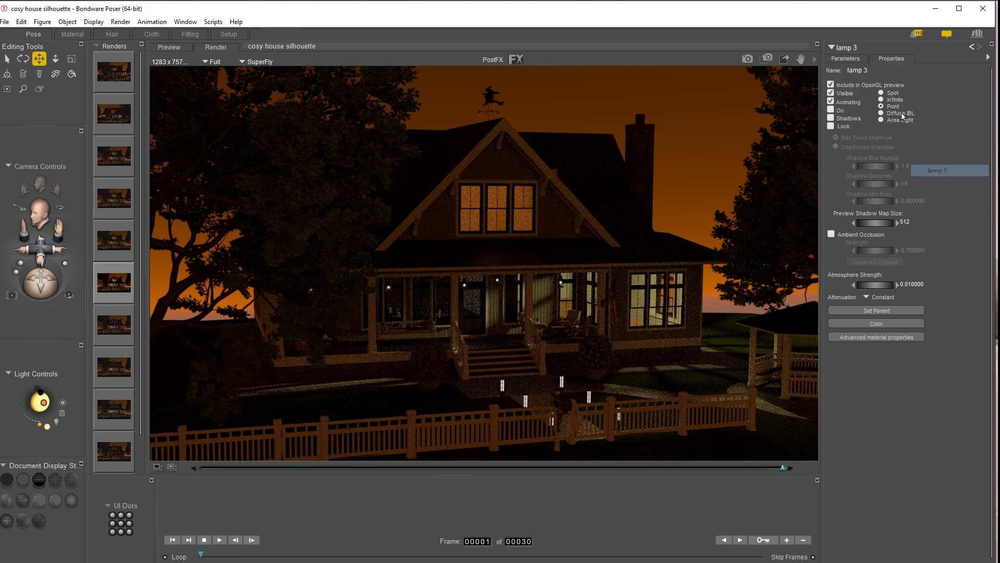
{"action": "left_click", "coordinate": [830, 118]}
Step: Shift the main camera slightly and render the scene again
{"action": "left_click", "coordinate": [844, 48]}
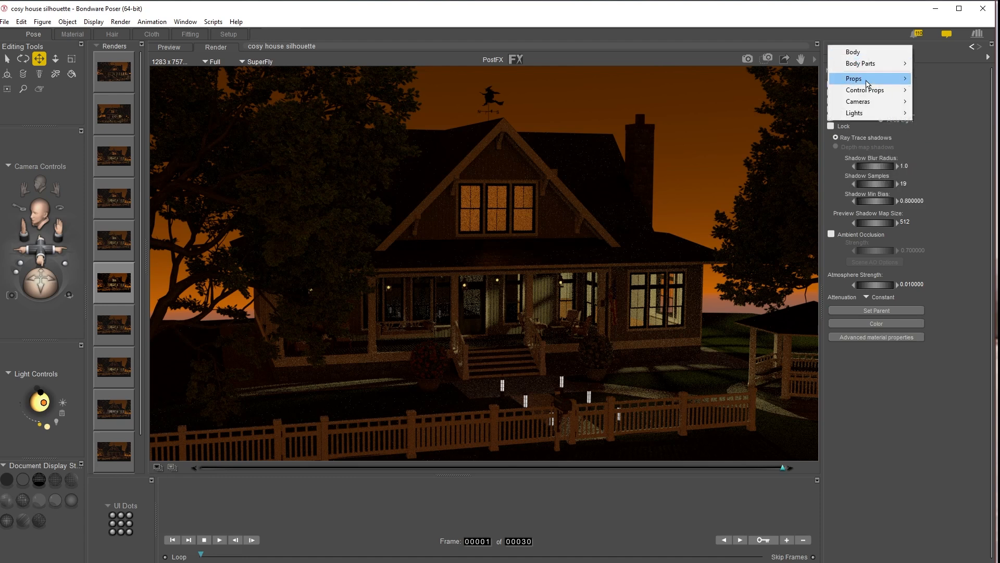
{"action": "mouse_move", "coordinate": [864, 114]}
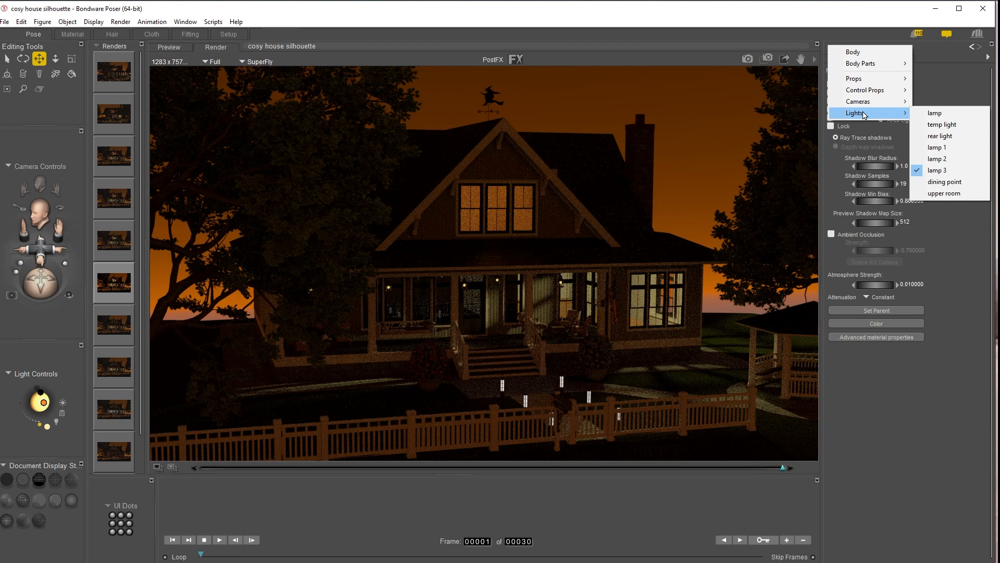
{"action": "left_click", "coordinate": [941, 136]}
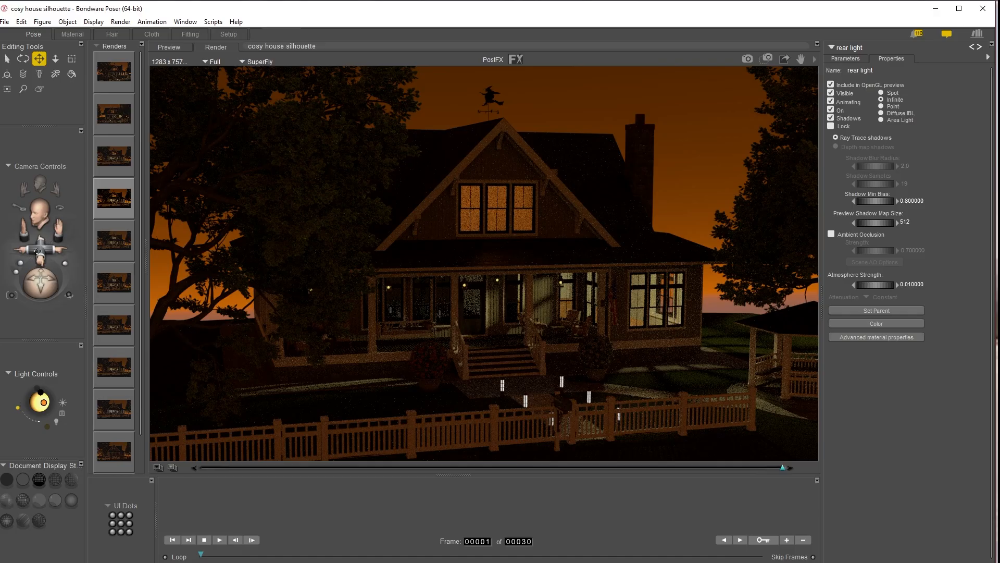
{"action": "left_click_drag", "start_coordinate": [41, 251], "coordinate": [65, 259]}
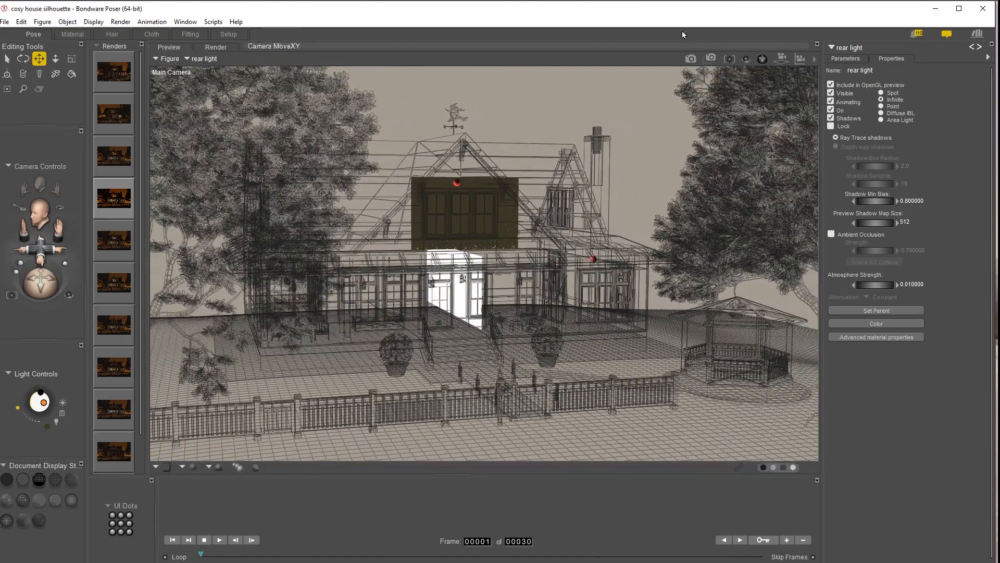
{"action": "left_click", "coordinate": [691, 59]}
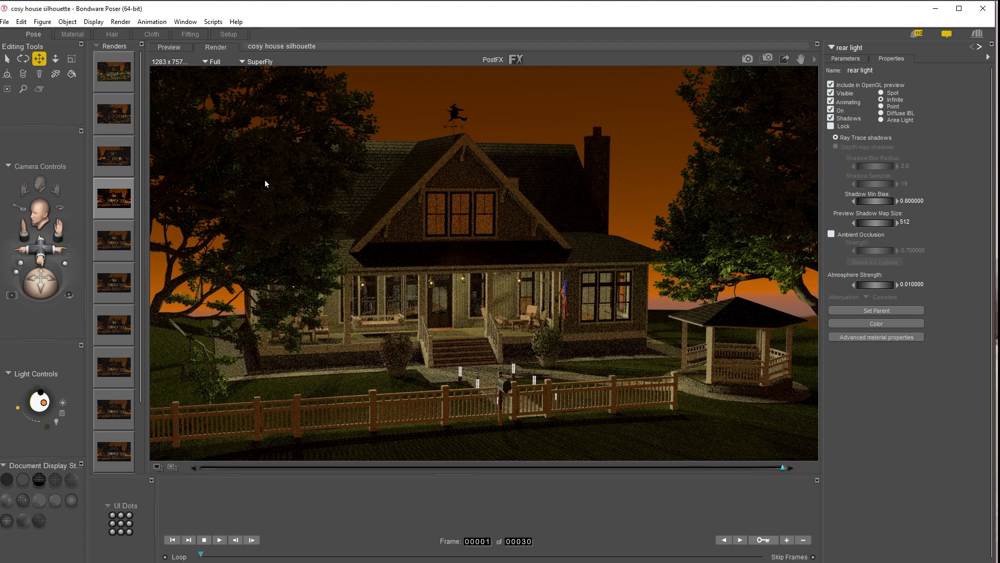
Step: Compare the newest render with the previous render
{"action": "left_click", "coordinate": [121, 117]}
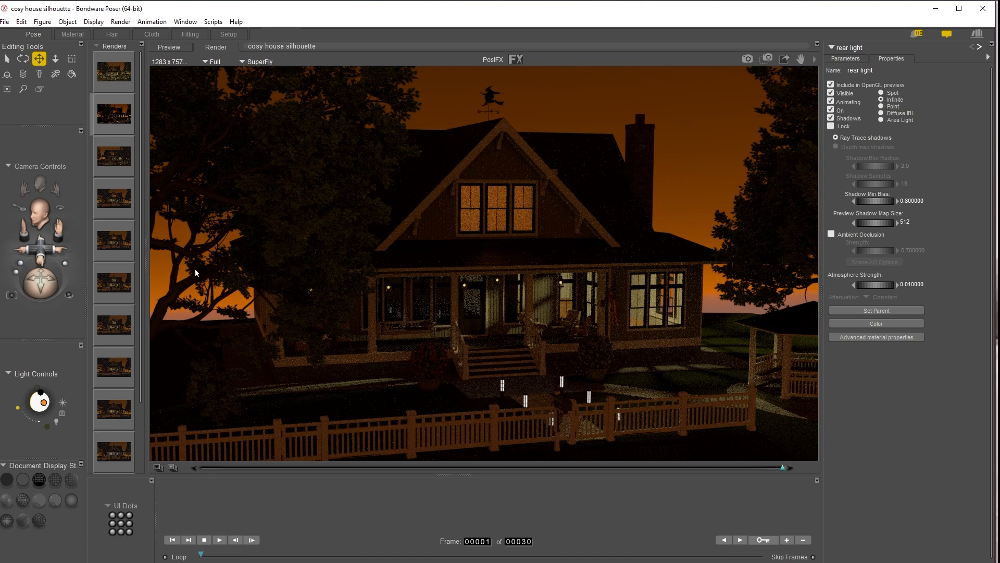
{"action": "left_click", "coordinate": [123, 74]}
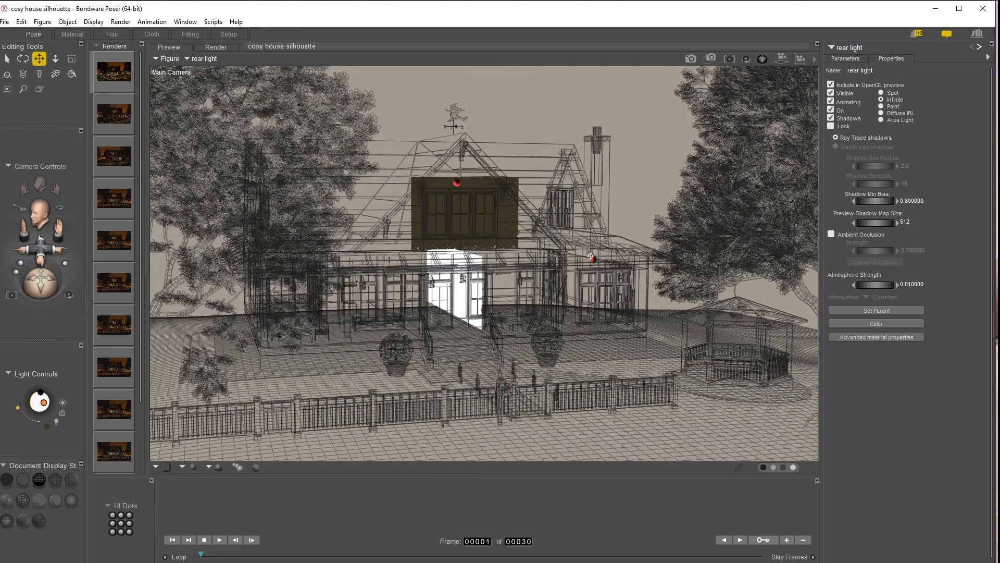
Step: Set the dining point light's colour to a warm orange
{"action": "left_click", "coordinate": [593, 258]}
{"action": "left_click", "coordinate": [72, 34]}
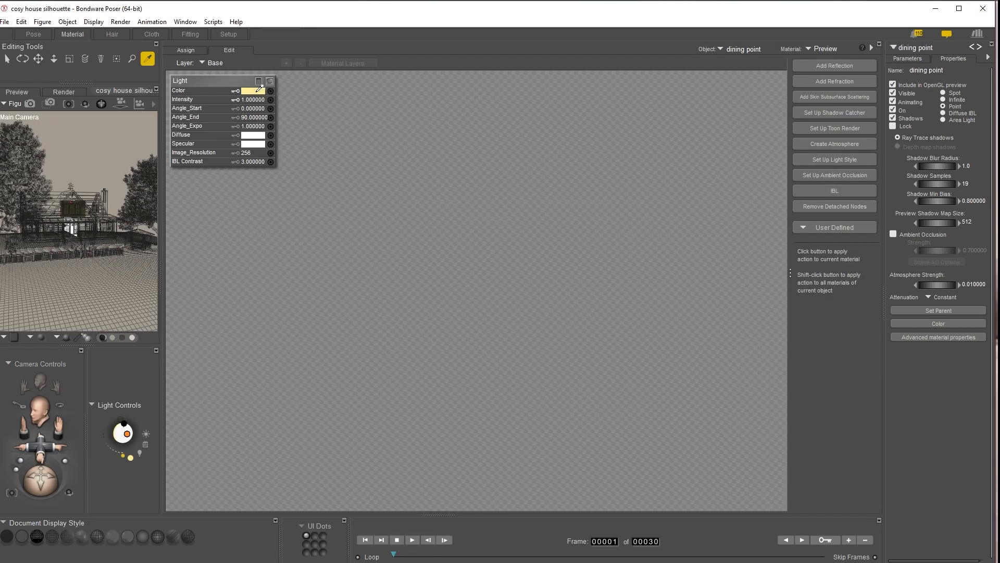
{"action": "left_click", "coordinate": [254, 93]}
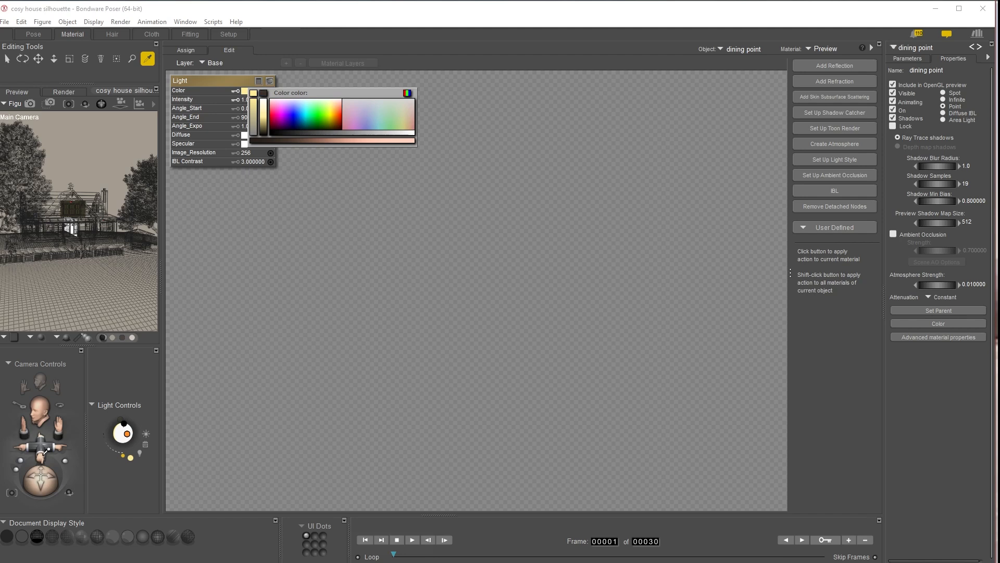
{"action": "left_click", "coordinate": [339, 107]}
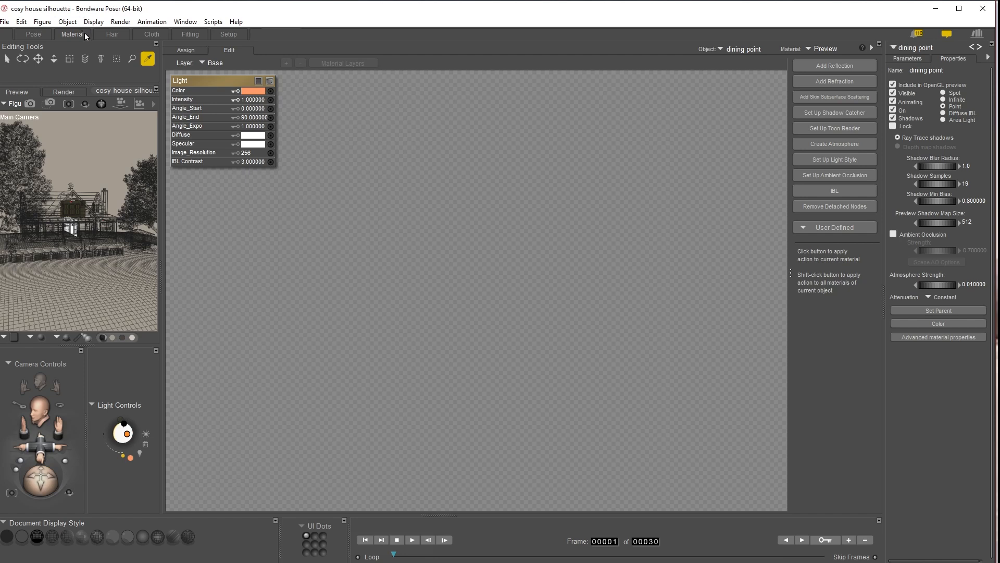
{"action": "left_click", "coordinate": [33, 34]}
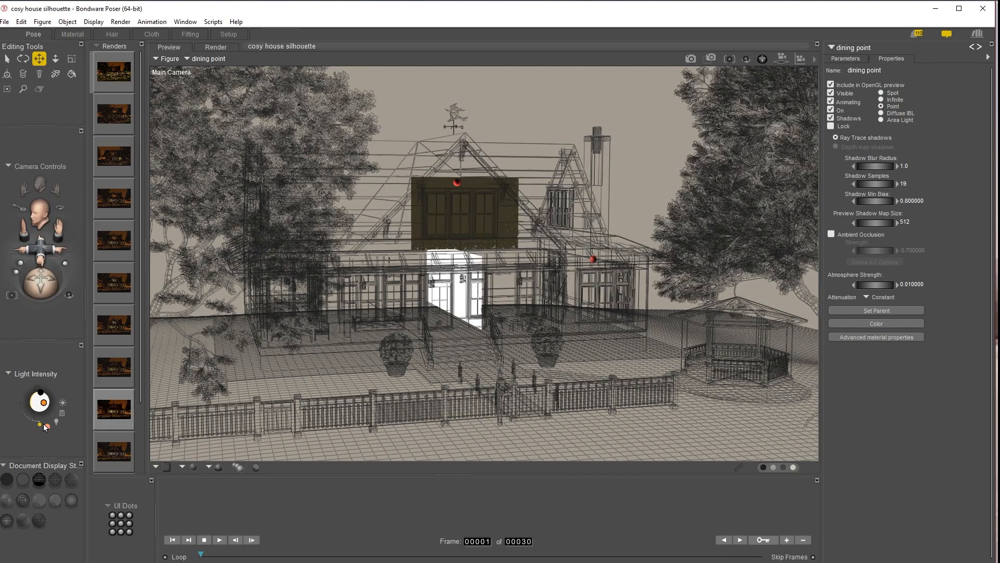
Step: Raise the dining point light's intensity to 300% and render the scene
{"action": "left_click", "coordinate": [847, 59]}
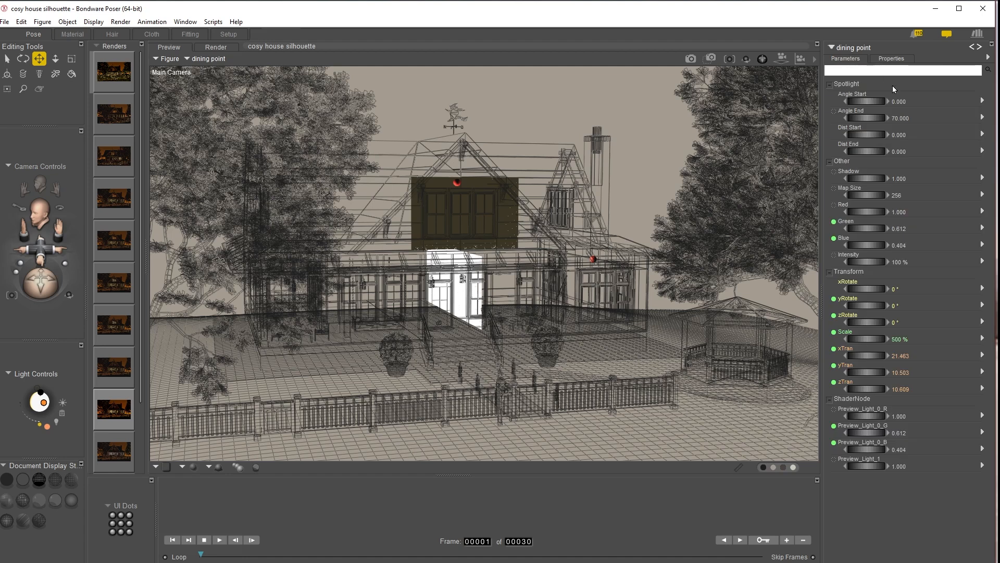
{"action": "left_click", "coordinate": [909, 260]}
{"action": "left_click", "coordinate": [905, 264]}
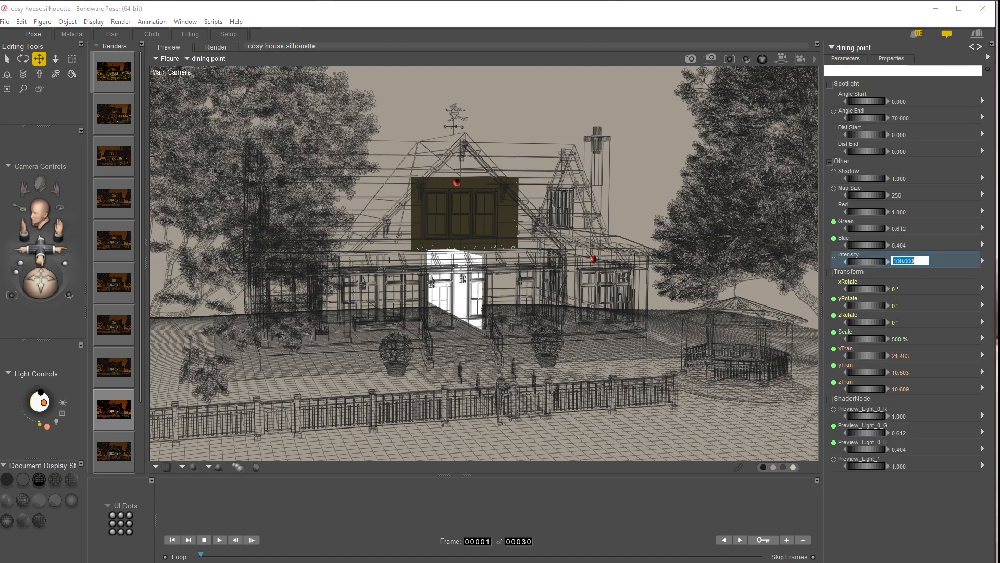
{"action": "type", "text": "300"}
{"action": "key", "text": "Return"}
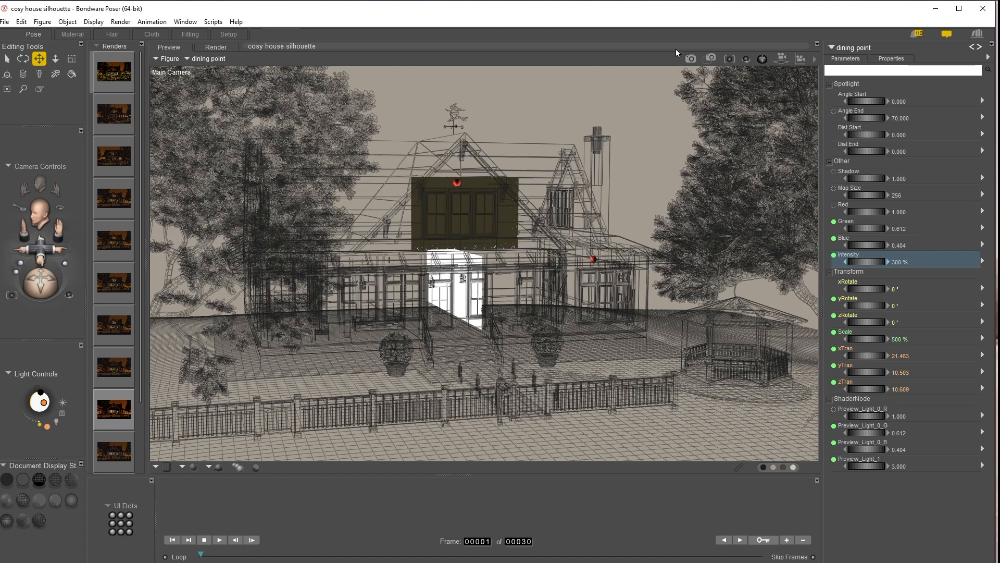
{"action": "left_click", "coordinate": [691, 59]}
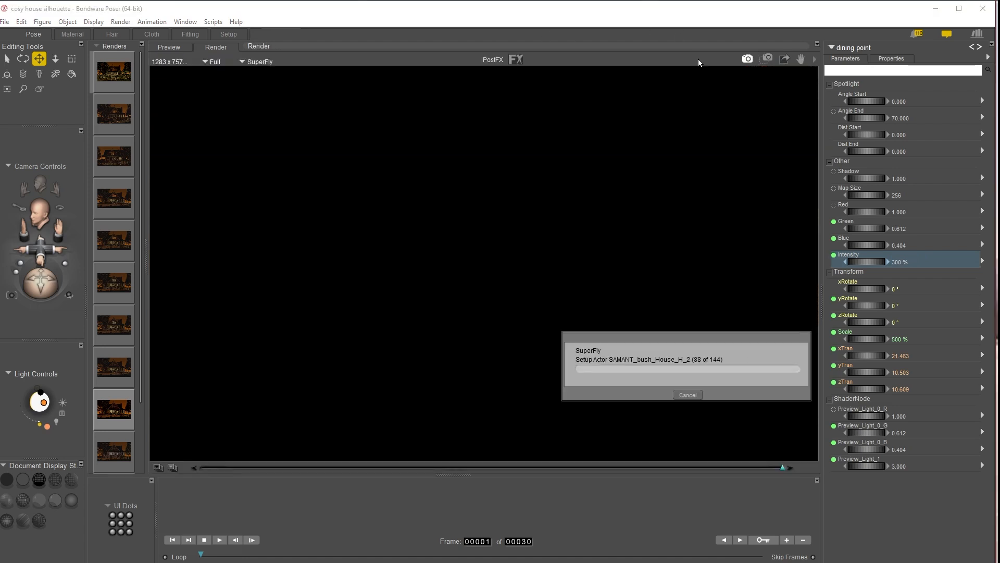